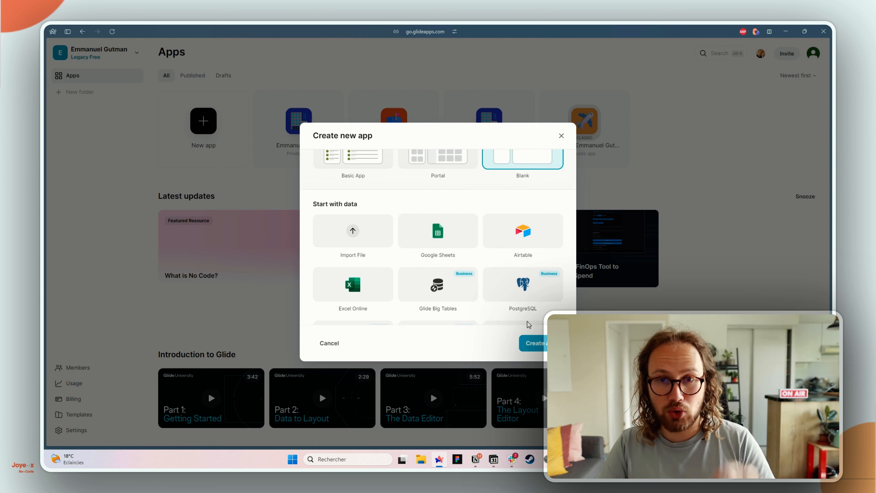
Create the app from the Blank template and look over its data tables and layout preview.
{"action": "left_click", "coordinate": [535, 341]}
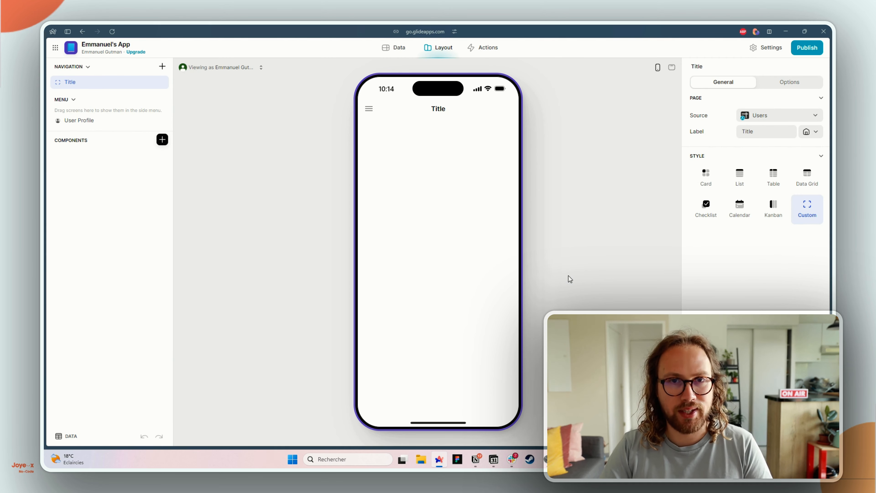
{"action": "left_click", "coordinate": [392, 51]}
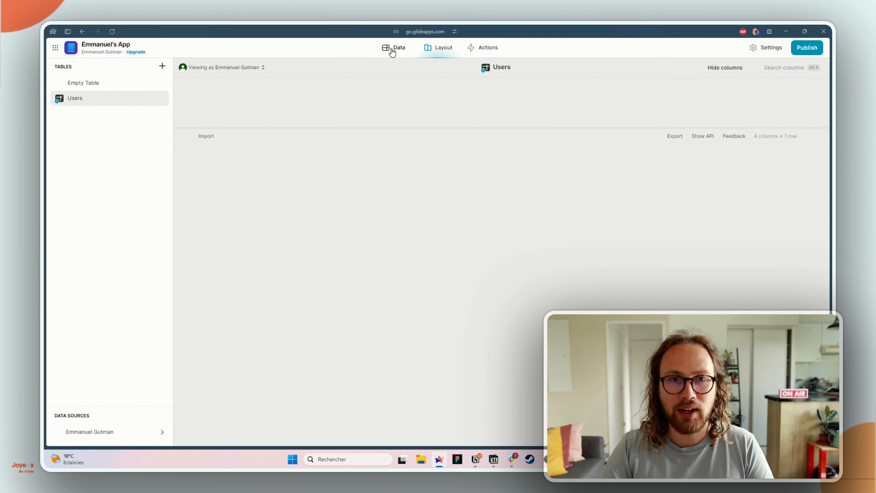
{"action": "left_click", "coordinate": [435, 51]}
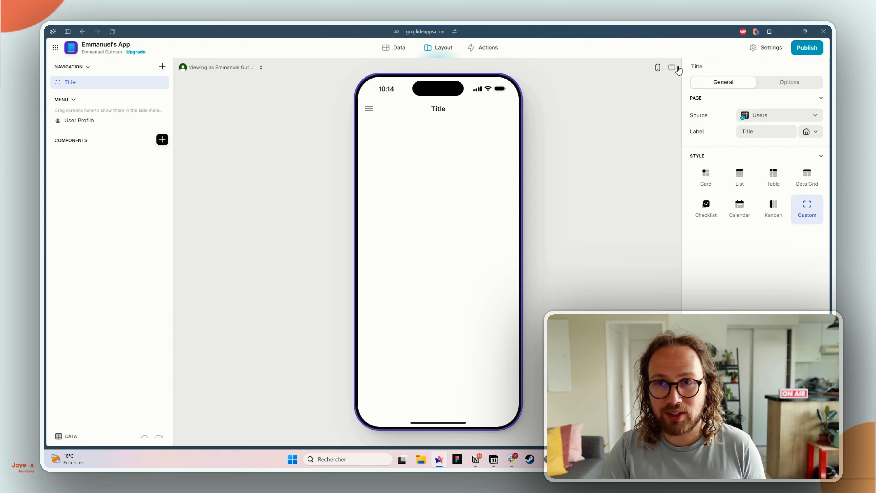
{"action": "left_click", "coordinate": [672, 67]}
{"action": "left_click", "coordinate": [630, 72]}
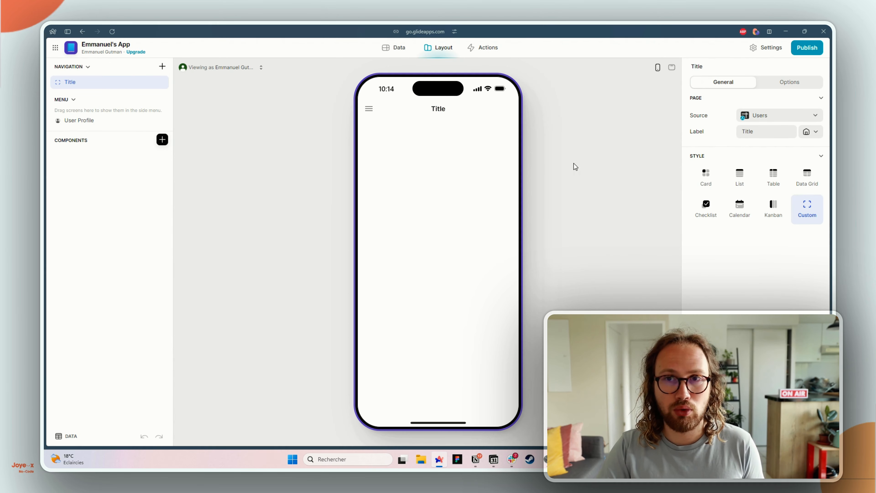
Look through the ready-made action templates and integrations offered for the app.
{"action": "left_click", "coordinate": [482, 52]}
{"action": "scroll", "coordinate": [480, 317], "scroll_direction": "down", "scroll_amount": 1}
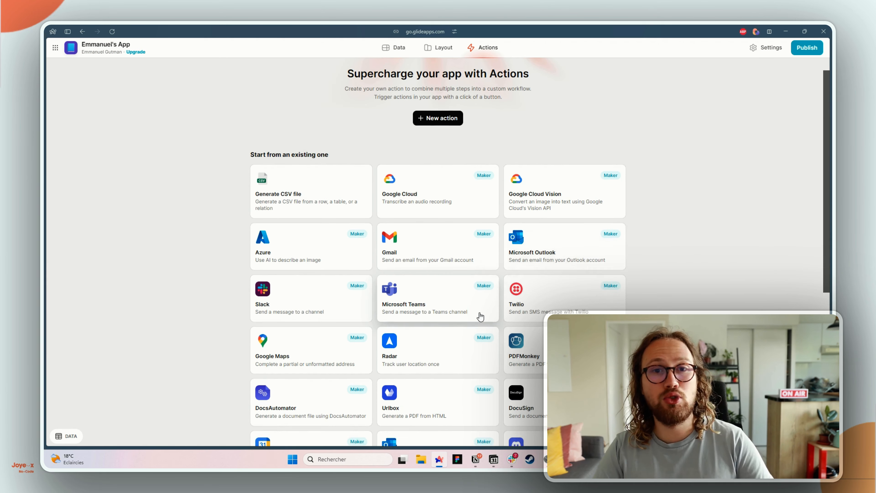
{"action": "scroll", "coordinate": [481, 317], "scroll_direction": "down", "scroll_amount": 3}
{"action": "scroll", "coordinate": [482, 314], "scroll_direction": "down", "scroll_amount": 4}
{"action": "scroll", "coordinate": [483, 316], "scroll_direction": "up", "scroll_amount": 5}
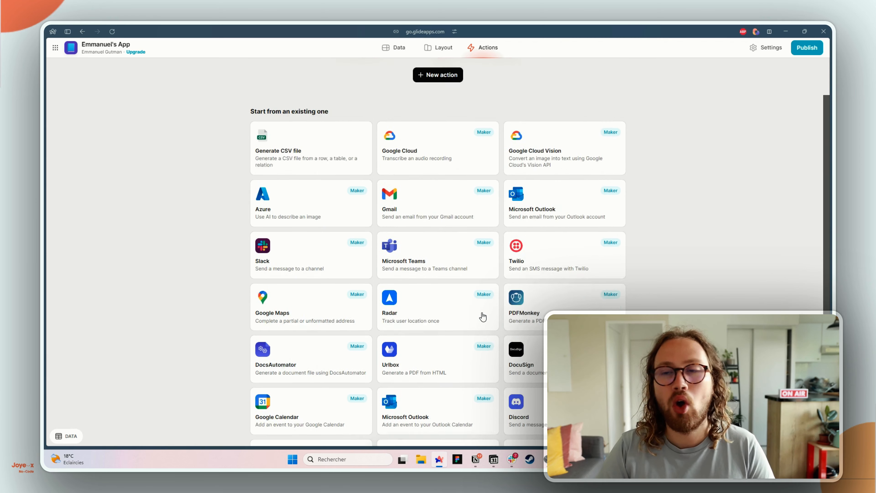
{"action": "scroll", "coordinate": [483, 317], "scroll_direction": "up", "scroll_amount": 2}
Rename the Empty Table in the app's data as VDM.
{"action": "left_click", "coordinate": [397, 48]}
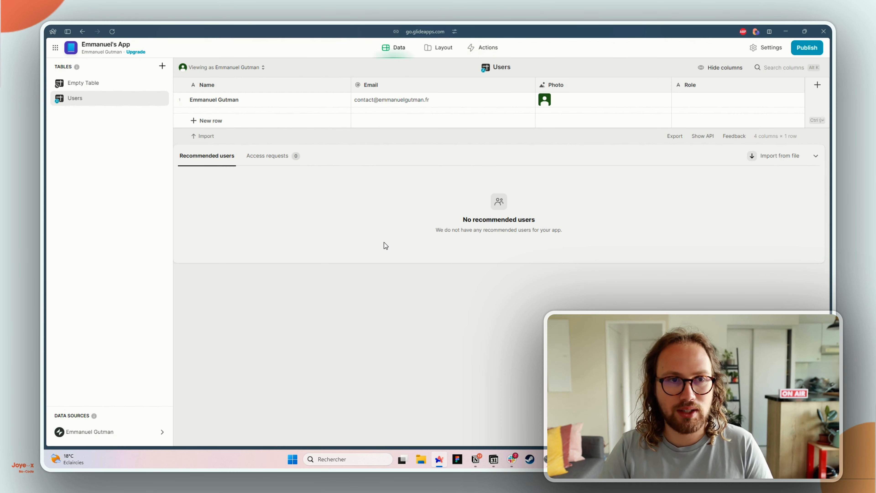
{"action": "left_click", "coordinate": [126, 87]}
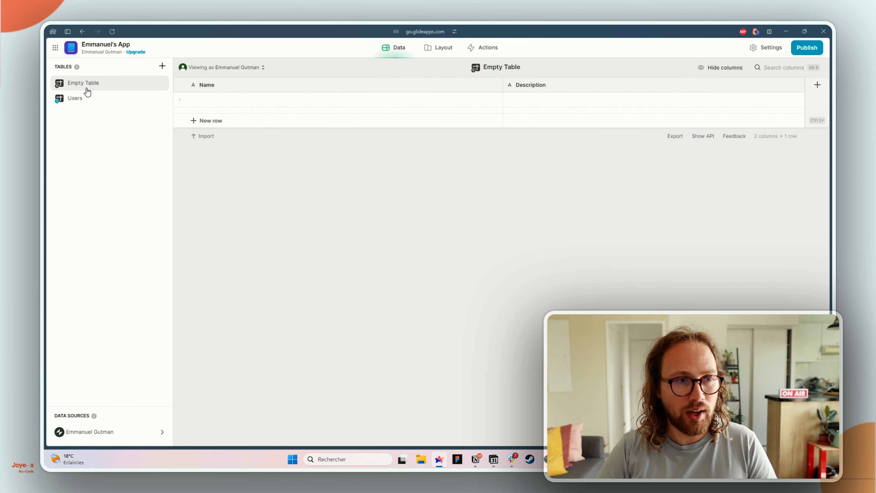
{"action": "left_click", "coordinate": [162, 68]}
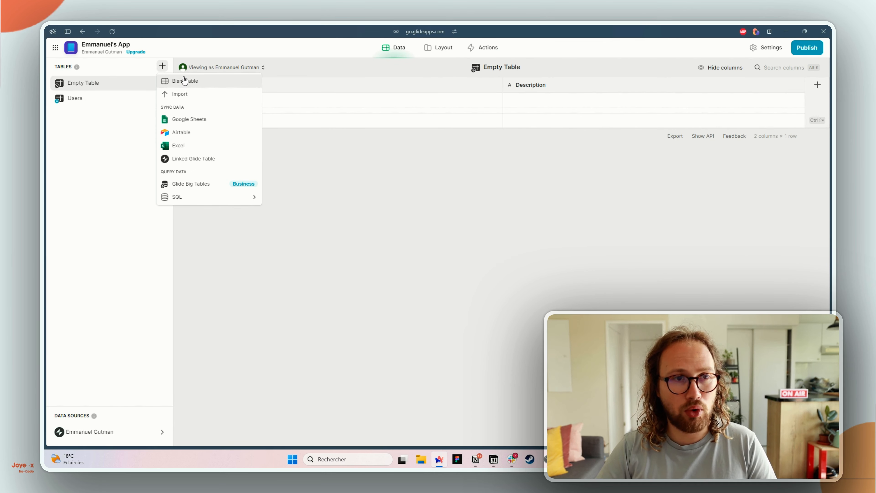
{"action": "double_click", "coordinate": [90, 88]}
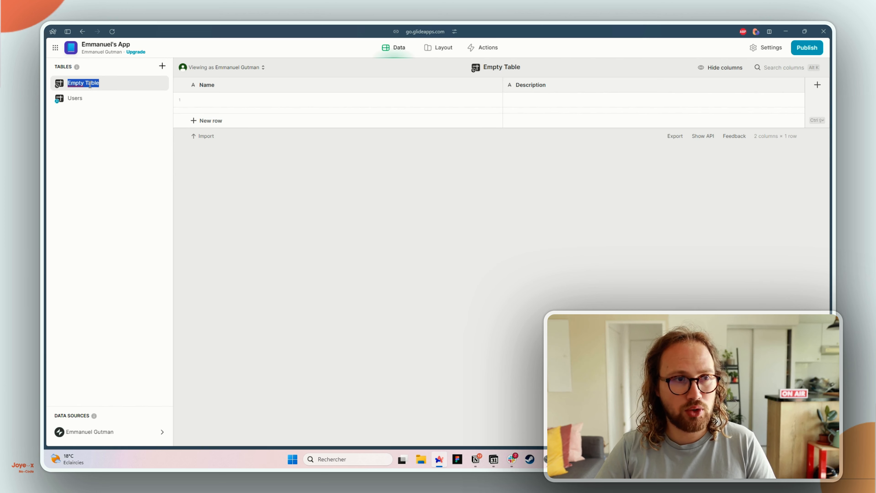
{"action": "type", "text": "VDM"}
{"action": "key", "text": "Return"}
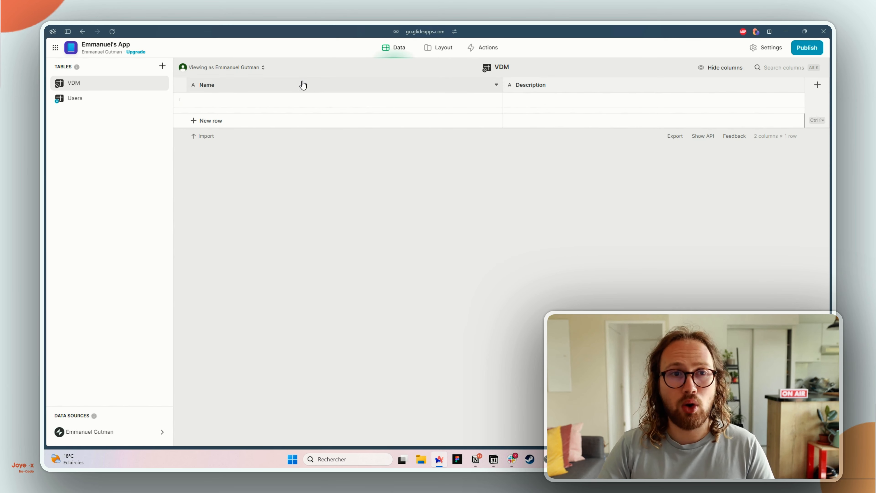
Rename the VDM table's Name column as Titre and keep the Description column as it is.
{"action": "left_click", "coordinate": [210, 86]}
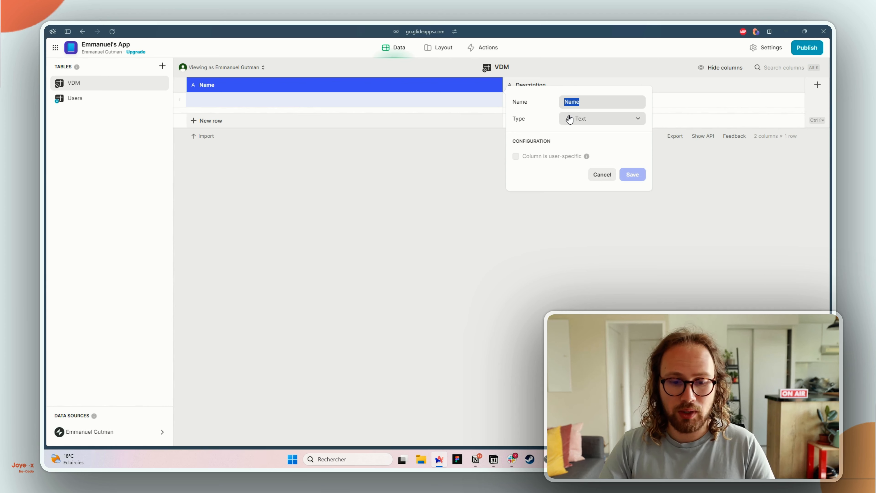
{"action": "type", "text": "Titre"}
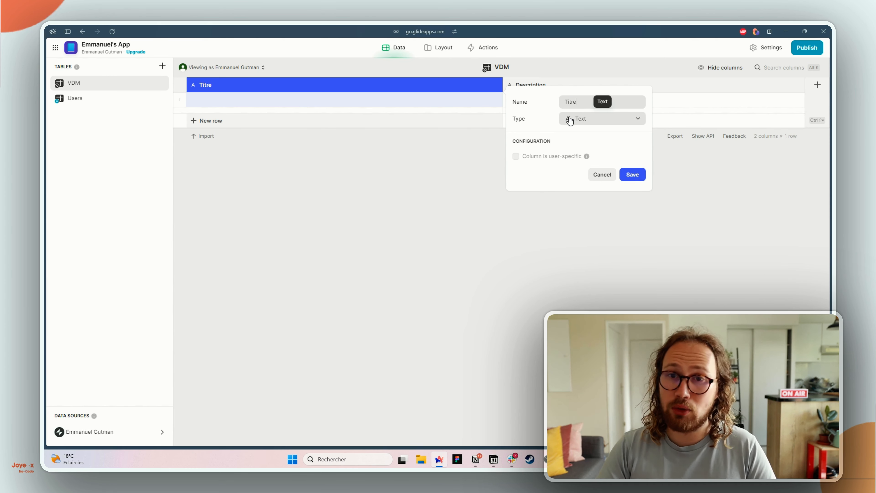
{"action": "left_click", "coordinate": [632, 175]}
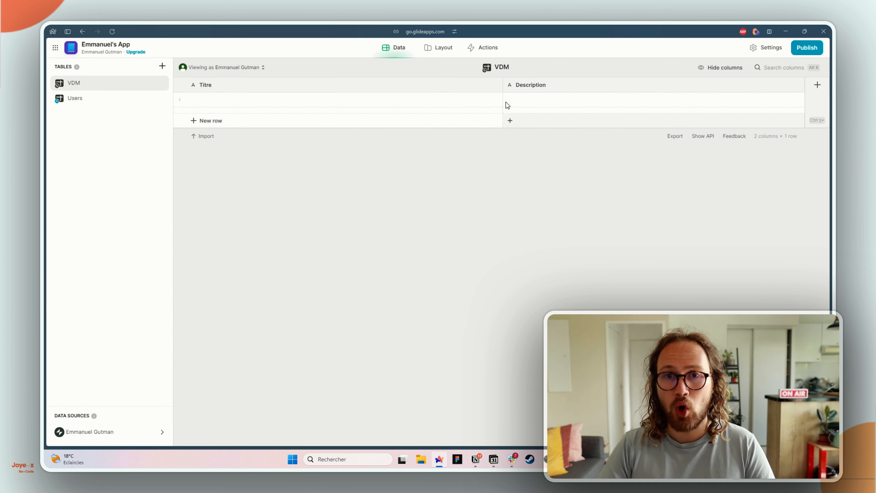
{"action": "left_click", "coordinate": [533, 89]}
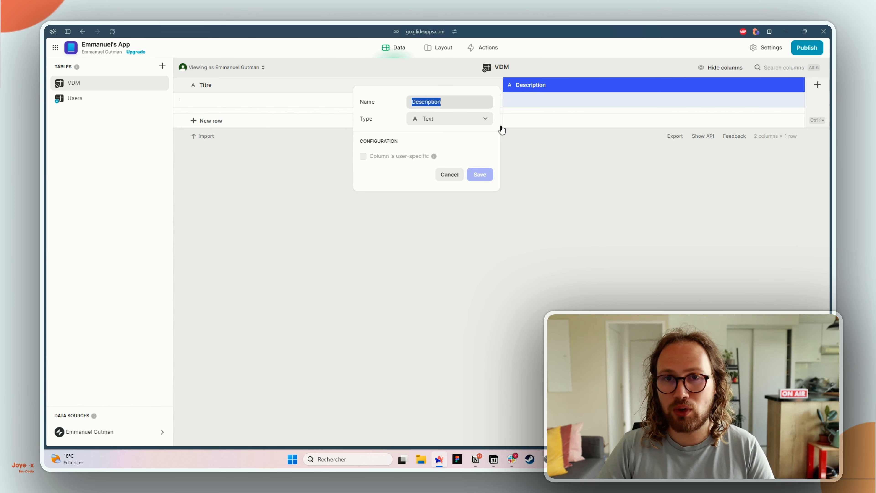
{"action": "left_click", "coordinate": [448, 175]}
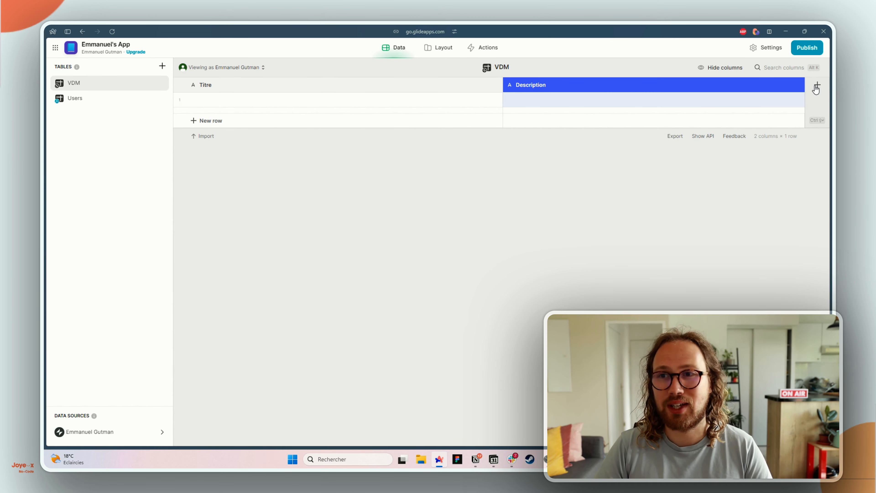
Add a column named Date d'ajout of type Date & Time to the VDM table.
{"action": "left_click", "coordinate": [816, 89]}
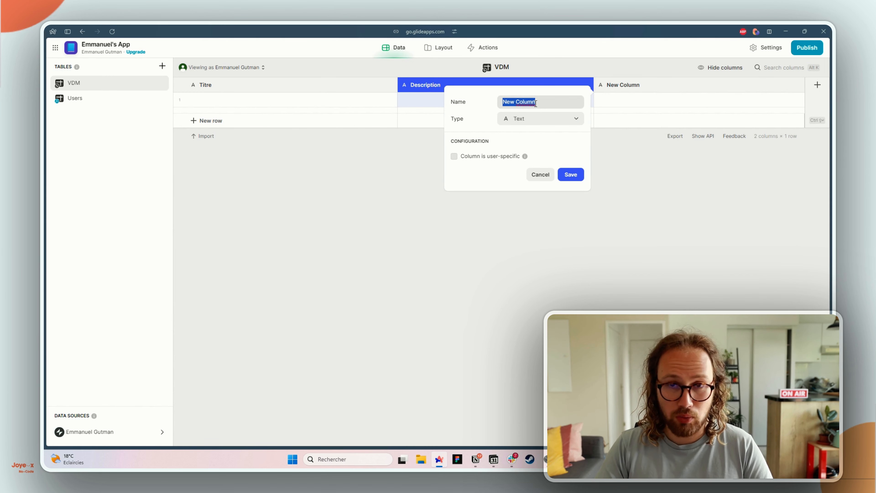
{"action": "type", "text": "Date d'ajout"}
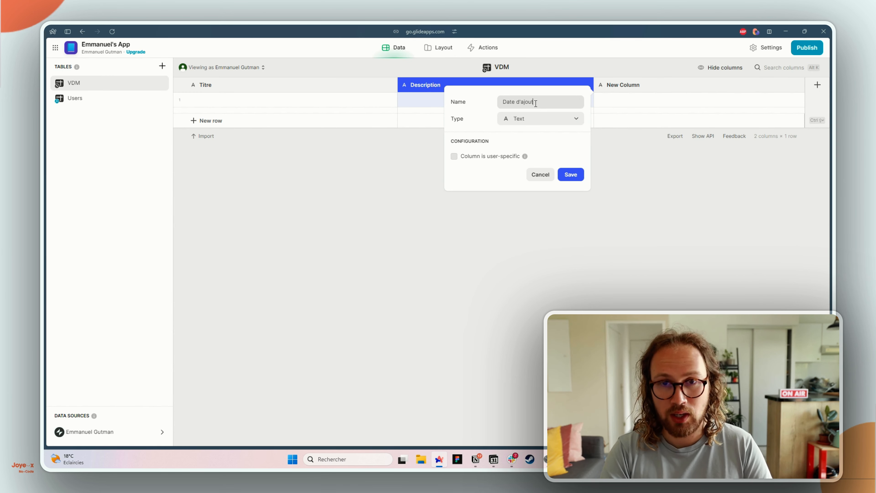
{"action": "left_click", "coordinate": [533, 118]}
{"action": "type", "text": "date"}
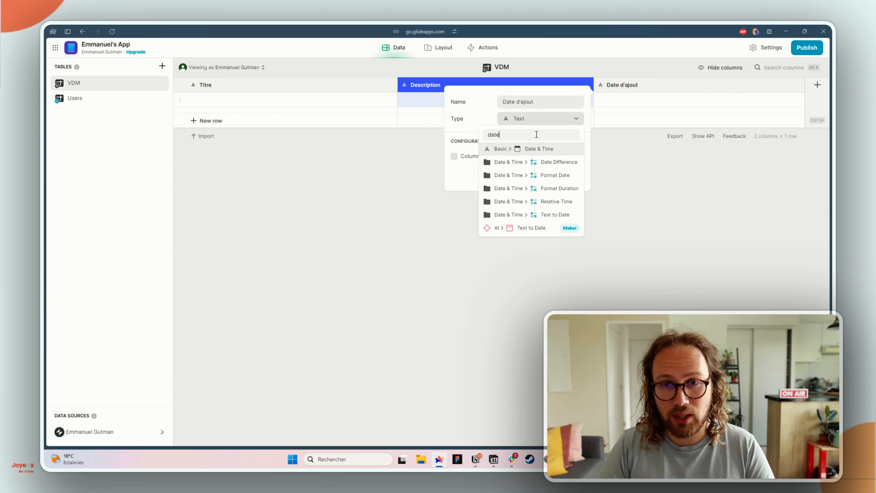
{"action": "left_click", "coordinate": [538, 149]}
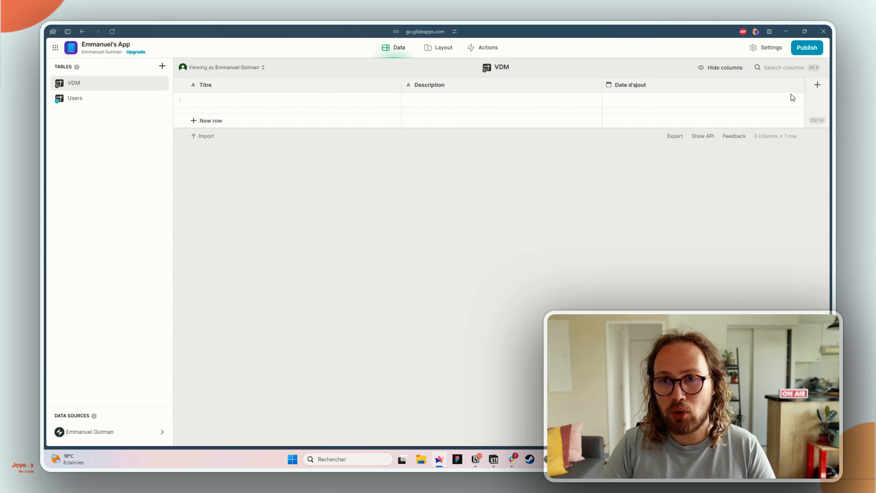
Add a text column named Catégorie to the VDM table.
{"action": "left_click", "coordinate": [811, 86]}
{"action": "type", "text": "Catég"}
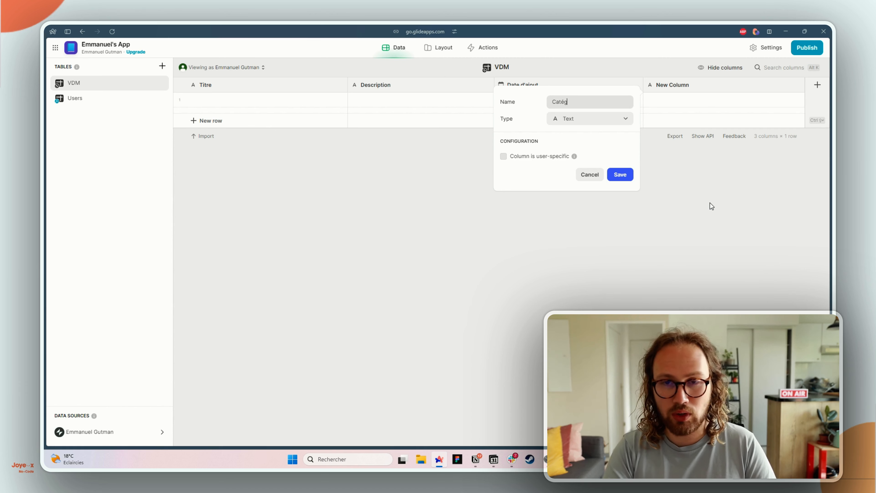
{"action": "type", "text": "orie"}
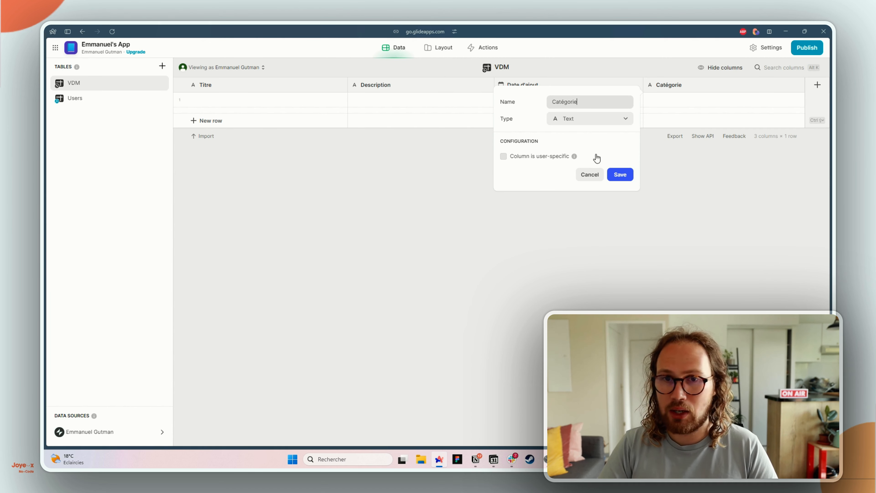
{"action": "left_click", "coordinate": [621, 175]}
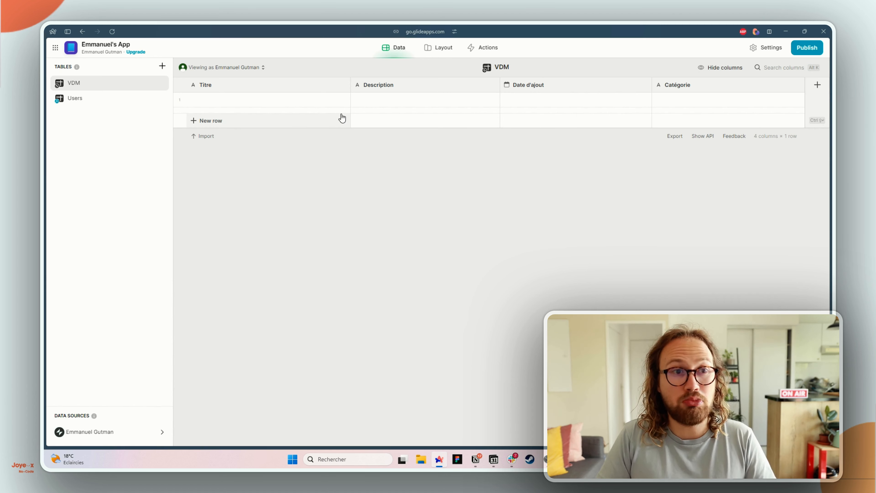
Create a blank table and name it Catégories de VDM.
{"action": "left_click", "coordinate": [162, 66]}
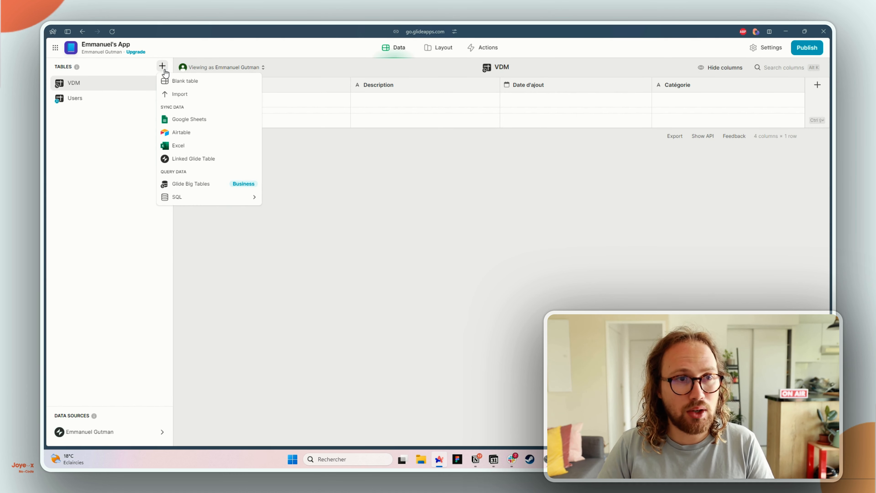
{"action": "left_click", "coordinate": [190, 83]}
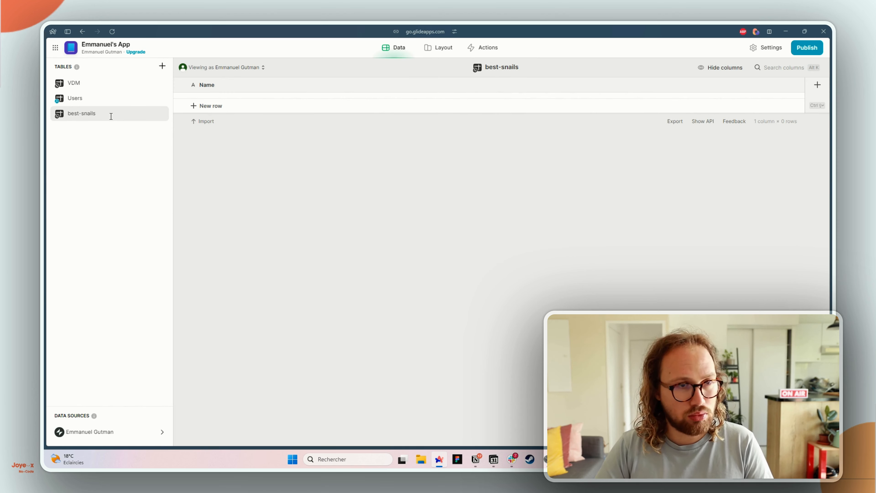
{"action": "double_click", "coordinate": [112, 116]}
{"action": "type", "text": "Ca"}
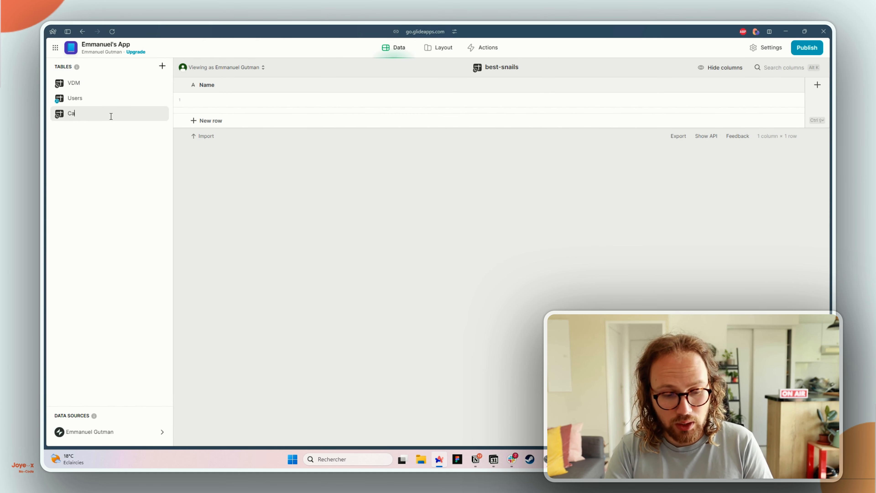
{"action": "type", "text": "tégories de VDM"}
{"action": "key", "text": "Return"}
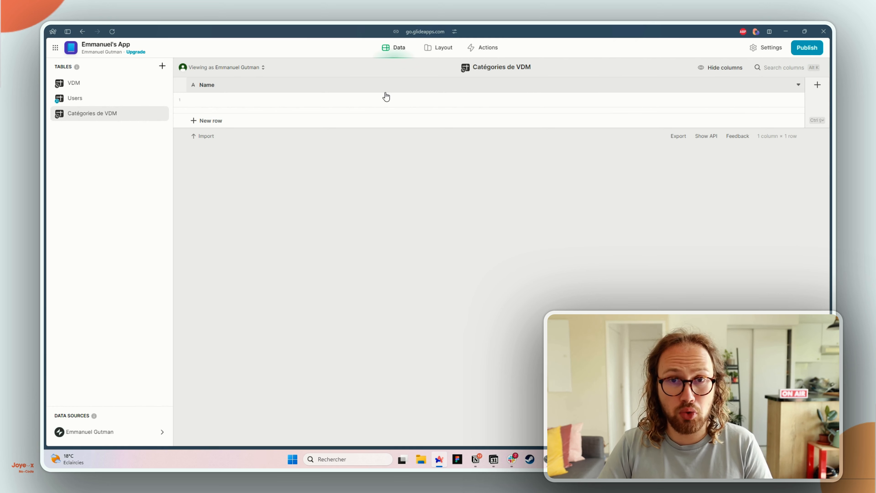
Rename the Name column of the Catégories de VDM table as Nom de catégorie.
{"action": "left_click", "coordinate": [214, 86]}
{"action": "type", "text": "N"}
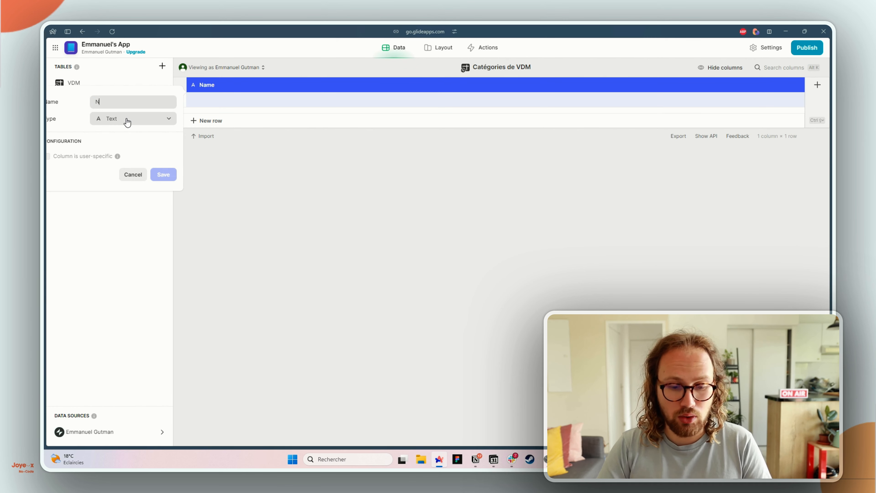
{"action": "type", "text": "om de catégorie"}
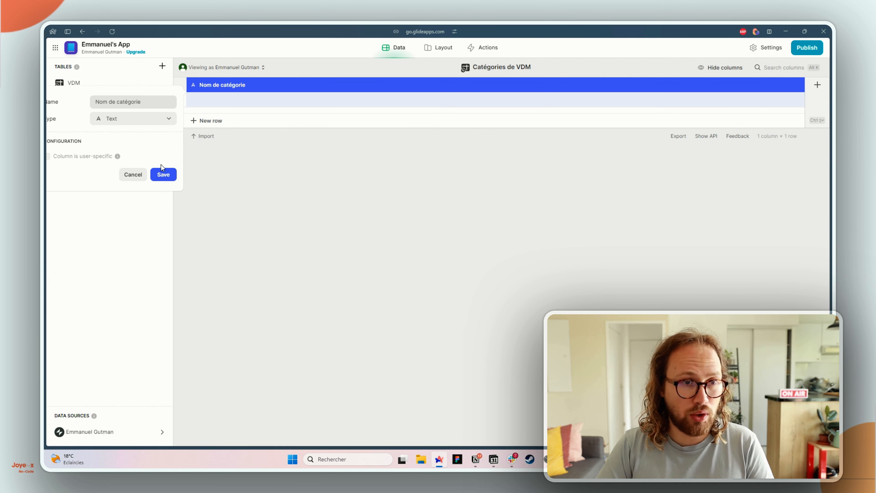
{"action": "left_click", "coordinate": [162, 173]}
Enter a family category and Couple as the first category names in the Catégories de VDM table.
{"action": "left_click", "coordinate": [203, 105]}
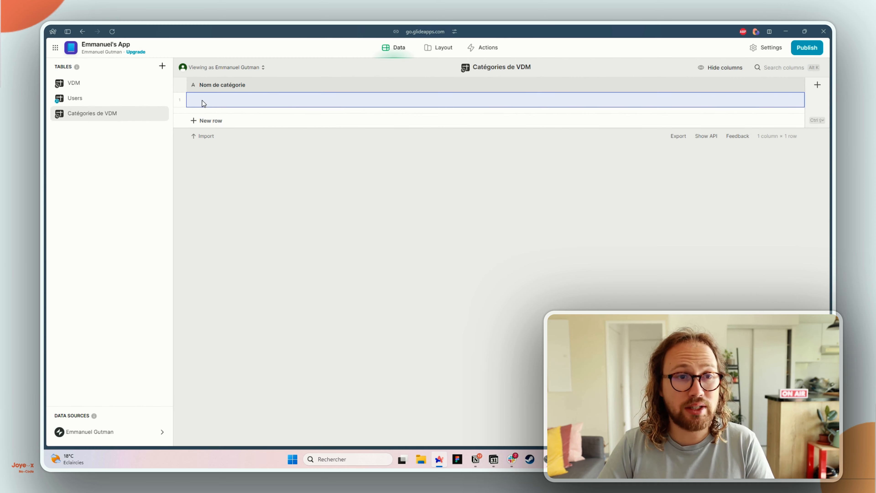
{"action": "left_click", "coordinate": [203, 100]}
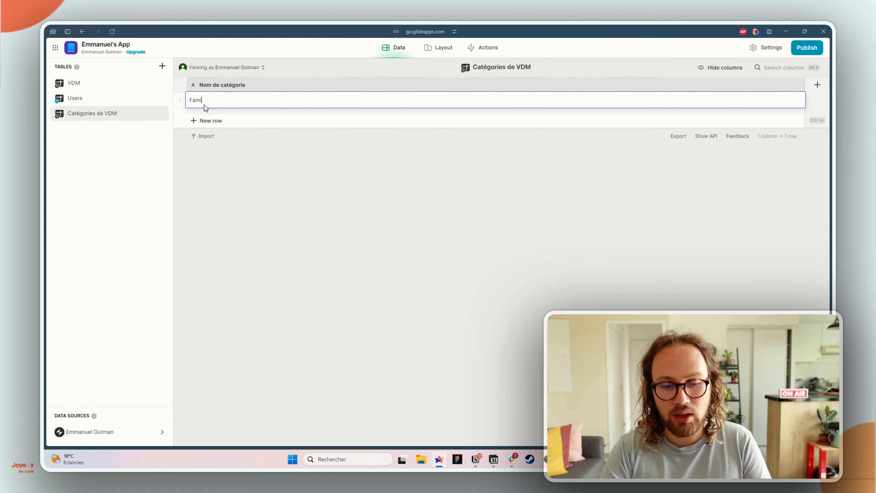
{"action": "key", "text": "Return"}
{"action": "type", "text": "Couple"}
{"action": "key", "text": "Return"}
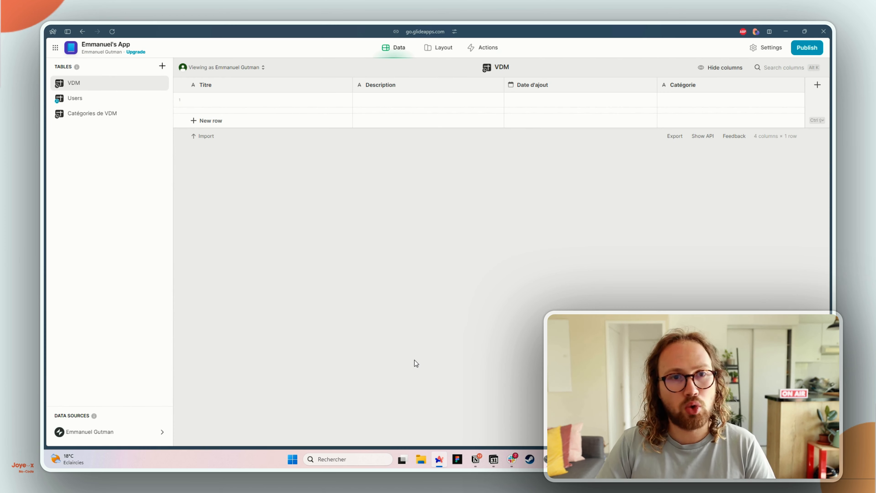
Copy the story title Tentation from viedemerde.fr into the Titre cell of the VDM table's first row.
{"action": "left_click", "coordinate": [247, 100]}
{"action": "key", "text": "alt+Tab"}
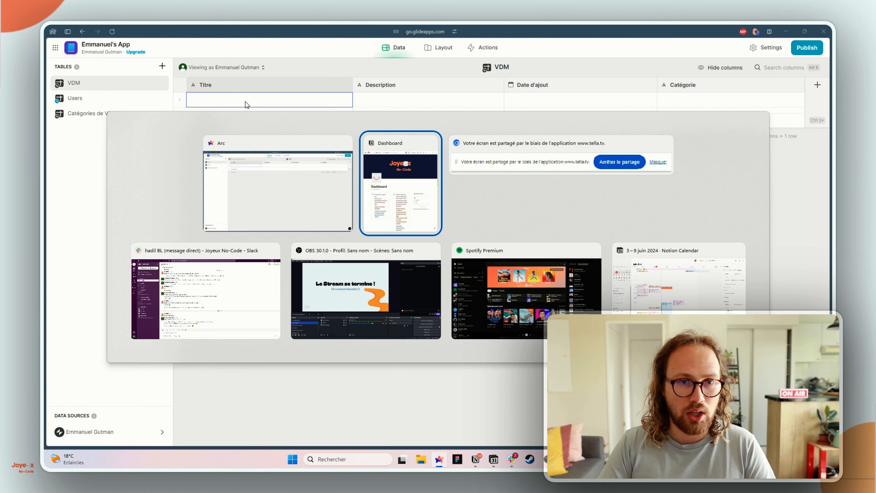
{"action": "left_click", "coordinate": [264, 205]}
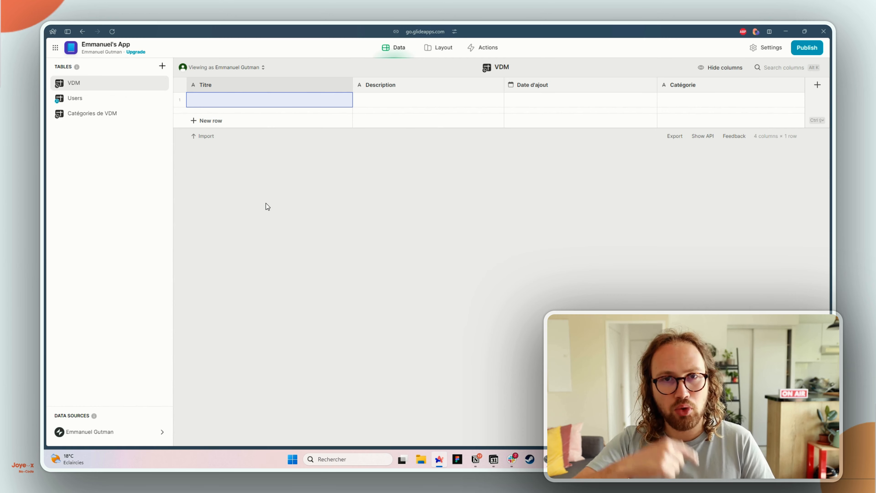
{"action": "key", "text": "alt+Tab"}
{"action": "key", "text": "Tab"}
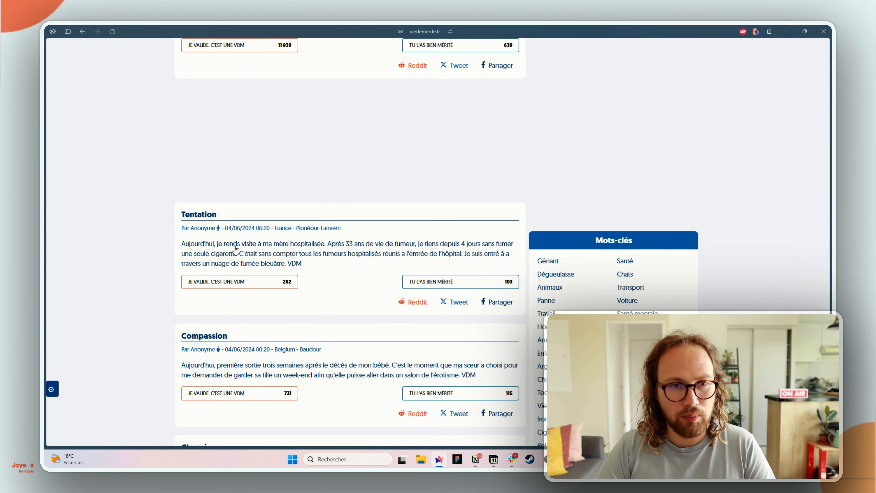
{"action": "left_click_drag", "start_coordinate": [221, 215], "coordinate": [183, 222]}
{"action": "key", "text": "ctrl+c"}
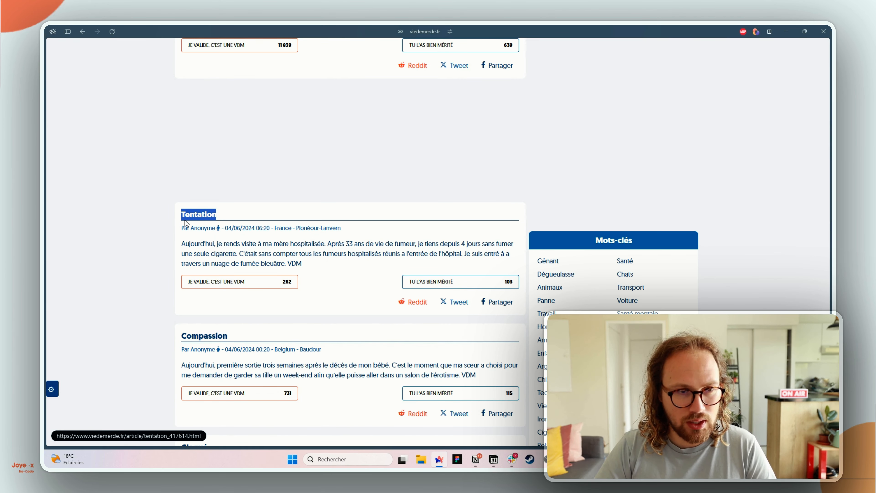
{"action": "key", "text": "alt+Tab"}
{"action": "key", "text": "ctrl+v"}
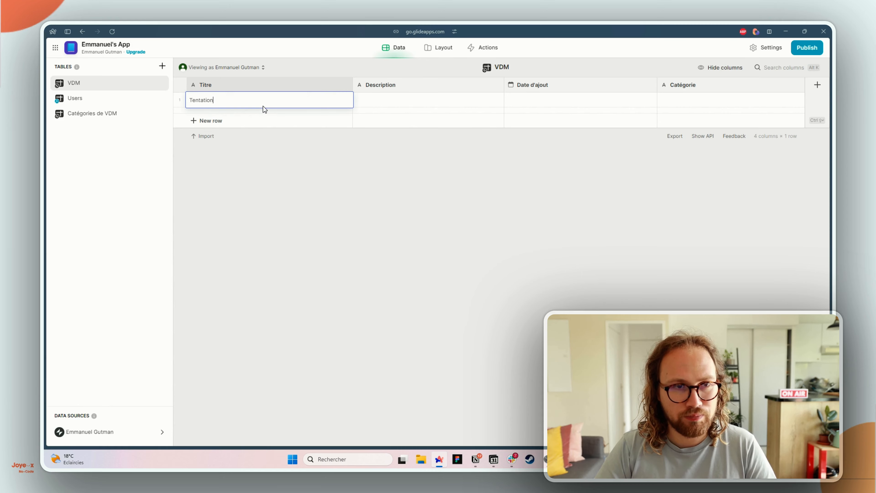
Copy the Tentation story's text, without the closing VDM, and its date 04/06/2024 into the row's Description and Date d'ajout cells.
{"action": "key", "text": "alt+Tab"}
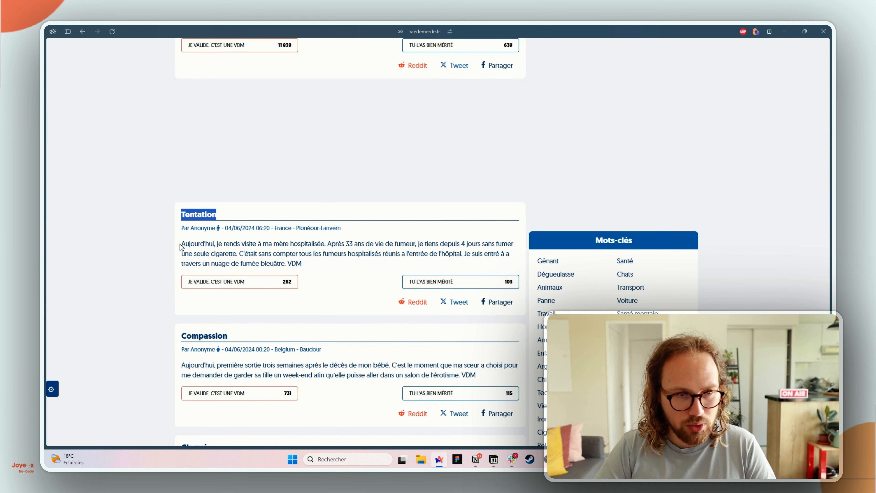
{"action": "left_click_drag", "start_coordinate": [182, 247], "coordinate": [286, 264]}
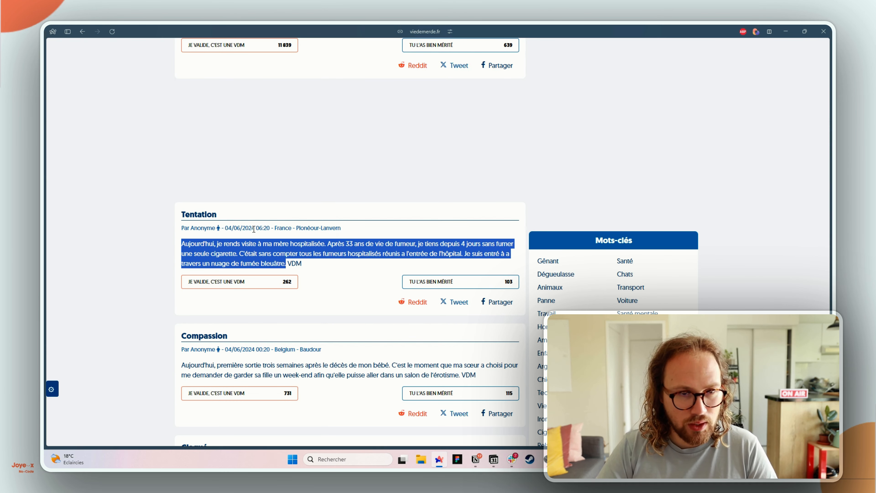
{"action": "left_click_drag", "start_coordinate": [254, 230], "coordinate": [228, 231]}
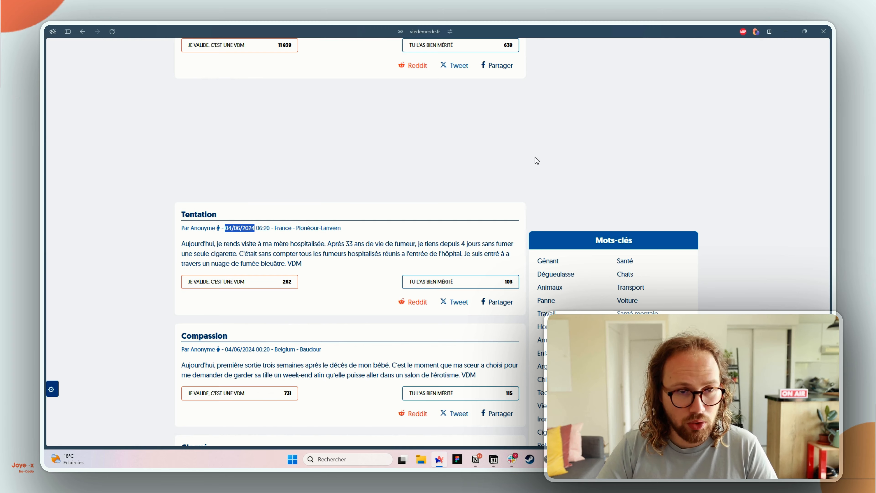
{"action": "key", "text": "ctrl+c"}
{"action": "key", "text": "alt+Tab"}
{"action": "left_click", "coordinate": [529, 99]}
{"action": "key", "text": "ctrl+v"}
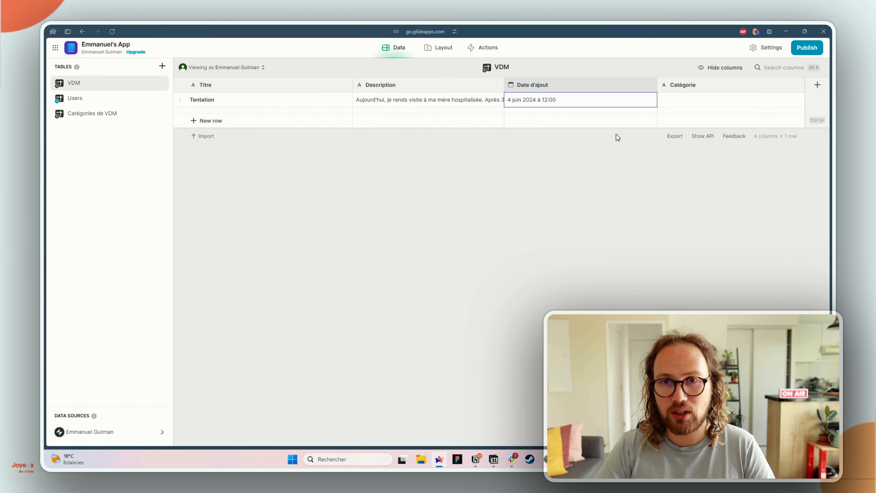
Replace the row's Date d'ajout with the full 04/06/2024 06:20 from the website, and set its Catégorie to Famille.
{"action": "key", "text": "alt+Tab"}
{"action": "left_click_drag", "start_coordinate": [271, 228], "coordinate": [228, 230]}
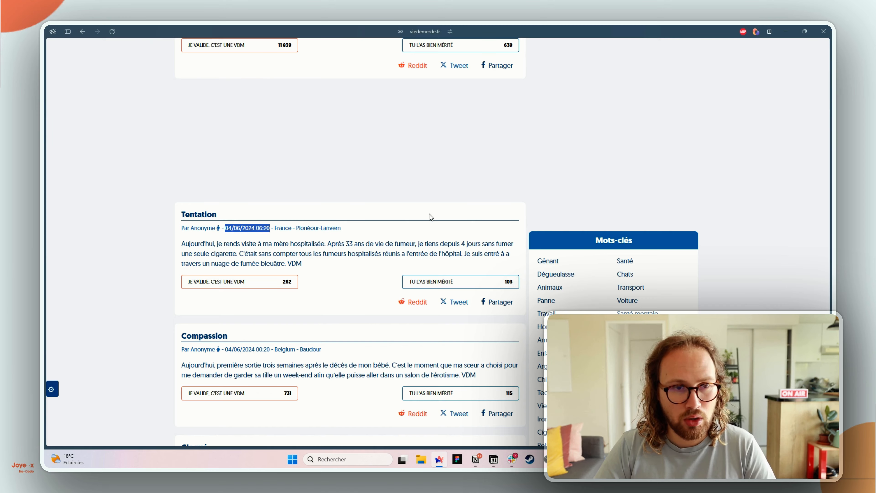
{"action": "key", "text": "ctrl+c"}
{"action": "key", "text": "alt+Tab"}
{"action": "double_click", "coordinate": [577, 100]}
{"action": "key", "text": "ctrl+v"}
{"action": "double_click", "coordinate": [735, 105]}
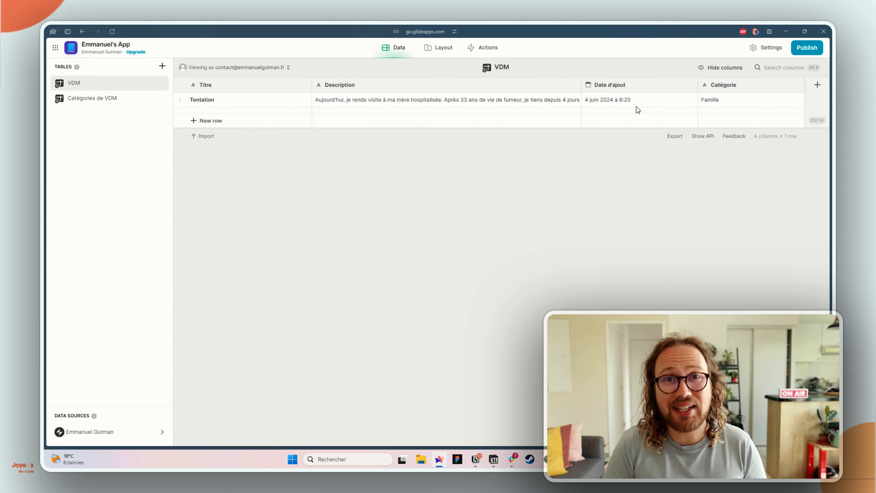
Open the layout editor and change the label of New Screen to VDM.
{"action": "left_click", "coordinate": [440, 48]}
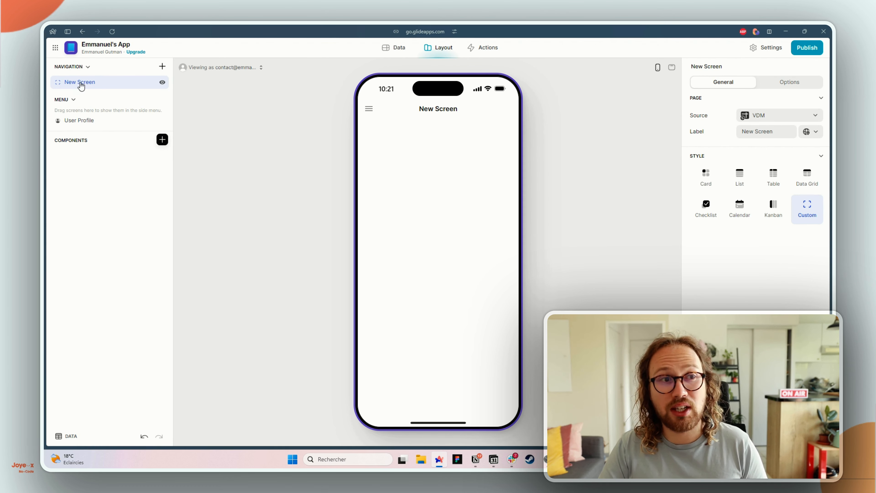
{"action": "triple_click", "coordinate": [765, 131]}
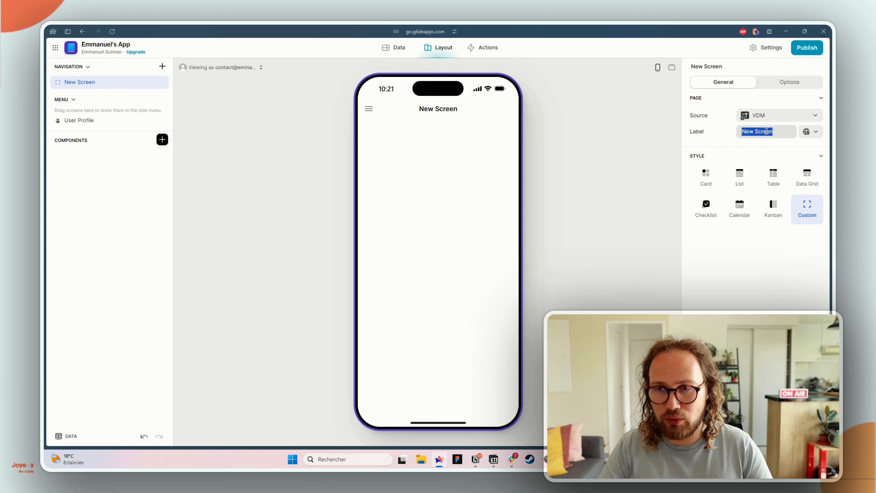
{"action": "type", "text": "VM"}
{"action": "key", "text": "BackSpace"}
{"action": "type", "text": "DM"}
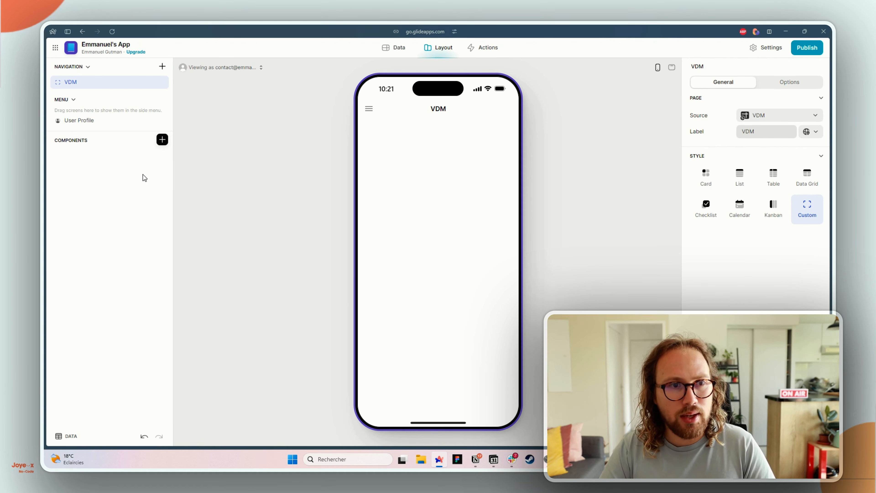
Browse the available components and add a Card collection to the VDM screen.
{"action": "left_click", "coordinate": [162, 140]}
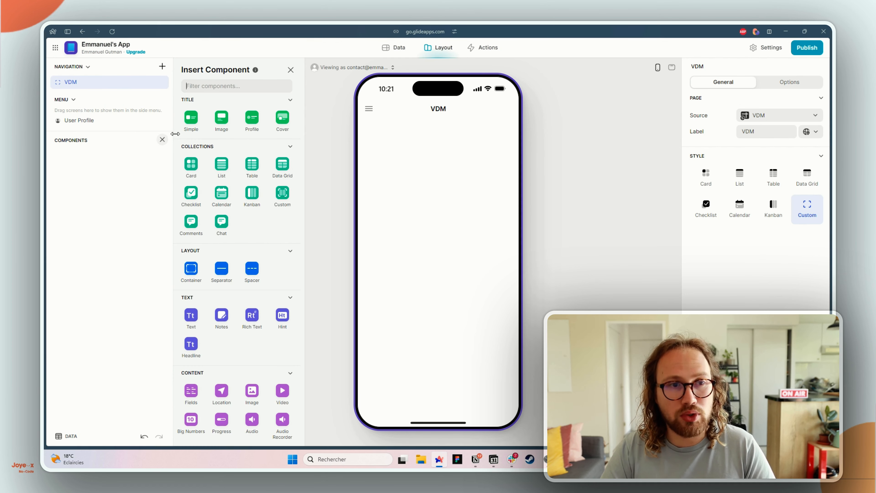
{"action": "scroll", "coordinate": [228, 140], "scroll_direction": "down", "scroll_amount": 3}
{"action": "scroll", "coordinate": [228, 140], "scroll_direction": "down", "scroll_amount": 5}
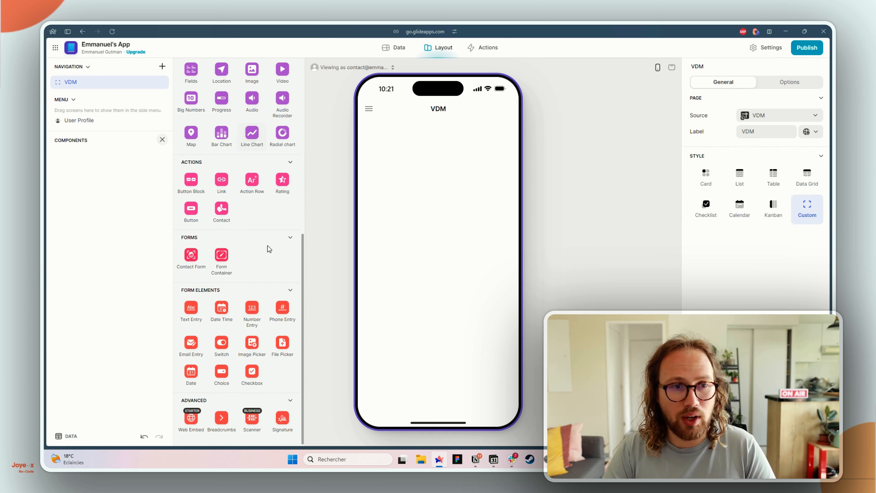
{"action": "scroll", "coordinate": [248, 311], "scroll_direction": "up", "scroll_amount": 8}
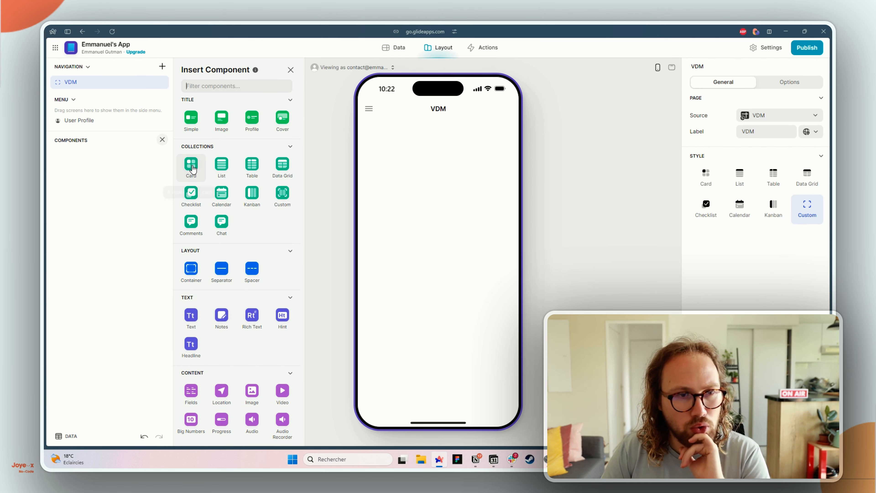
{"action": "left_click_drag", "start_coordinate": [193, 169], "coordinate": [132, 165]}
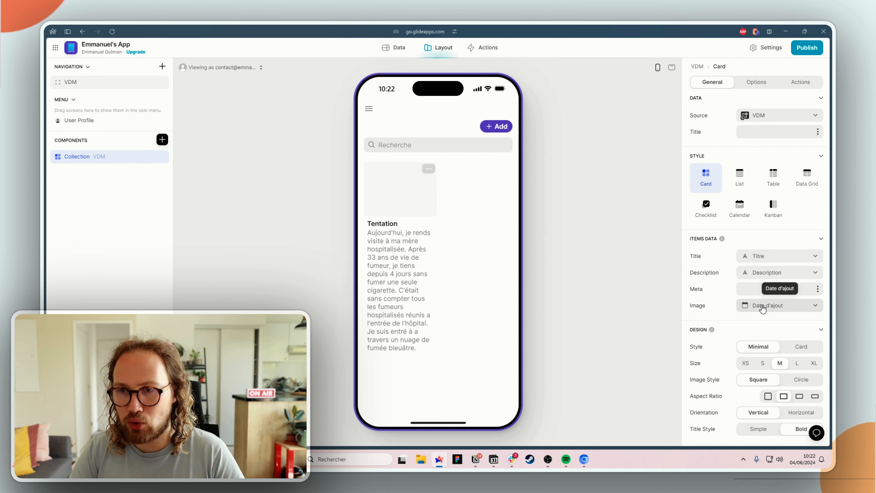
Try the List and Kanban styles on the VDM collection and return it to the Card style.
{"action": "left_click", "coordinate": [739, 180]}
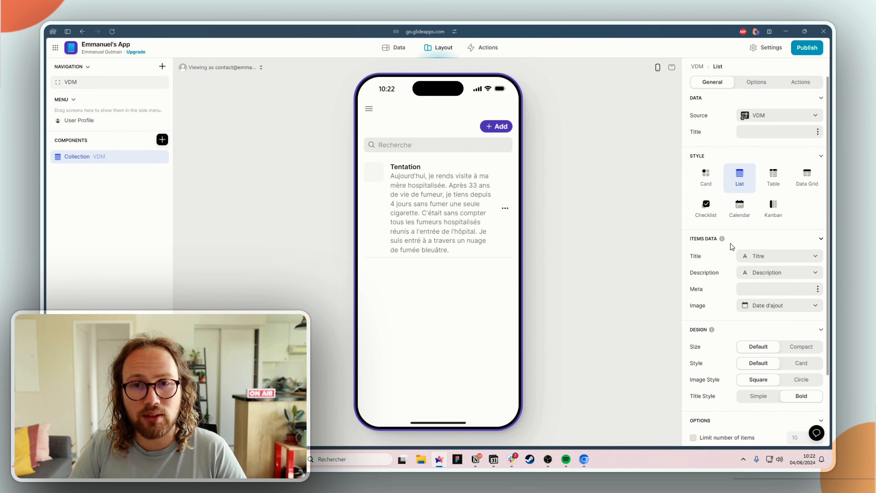
{"action": "left_click", "coordinate": [775, 185]}
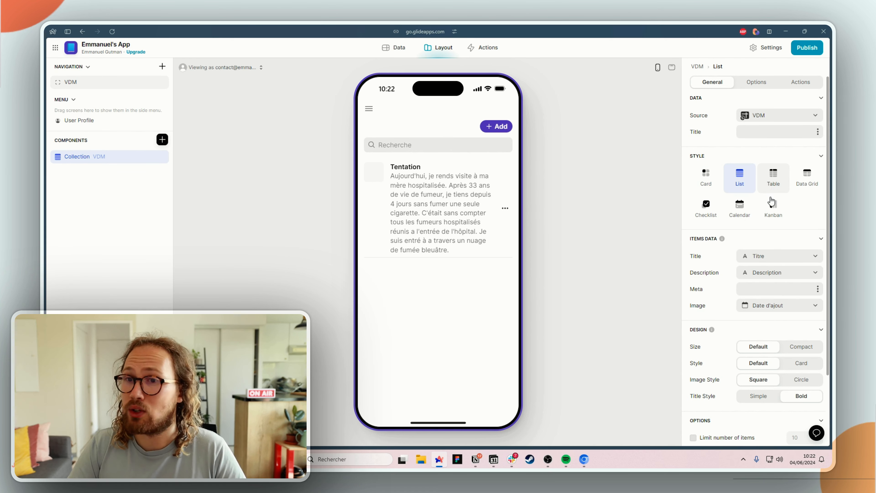
{"action": "mouse_move", "coordinate": [438, 197]}
{"action": "left_mouse_down"}
{"action": "mouse_move", "coordinate": [473, 201]}
{"action": "mouse_move", "coordinate": [435, 199]}
{"action": "left_mouse_up"}
{"action": "left_click", "coordinate": [782, 216]}
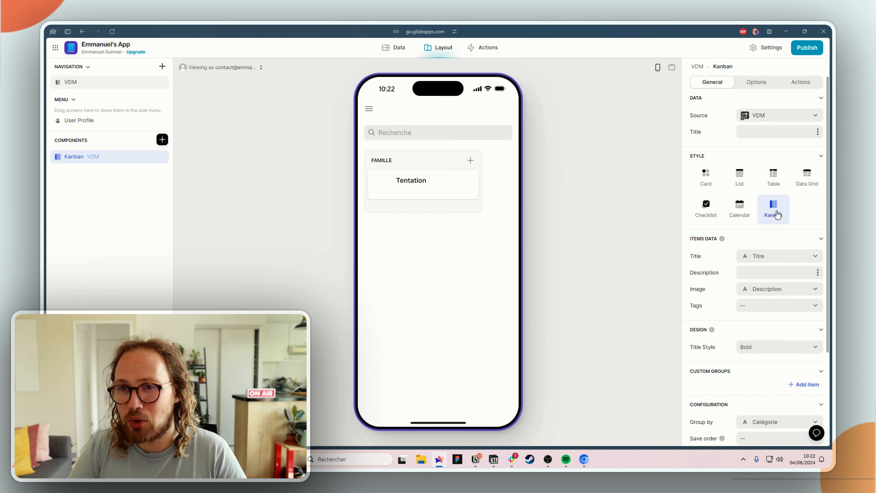
{"action": "left_click", "coordinate": [705, 190]}
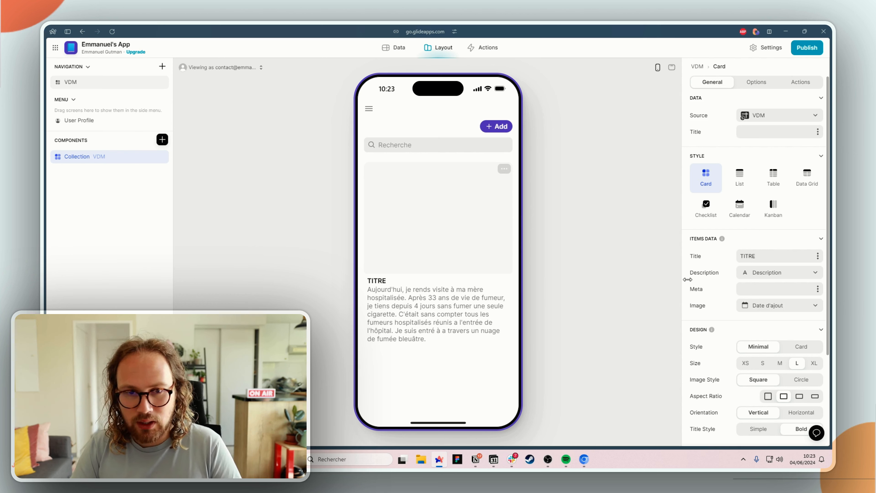
Keep the cards' Description on the Description column and enter CATEGORIE as the custom Meta text.
{"action": "left_click", "coordinate": [793, 273]}
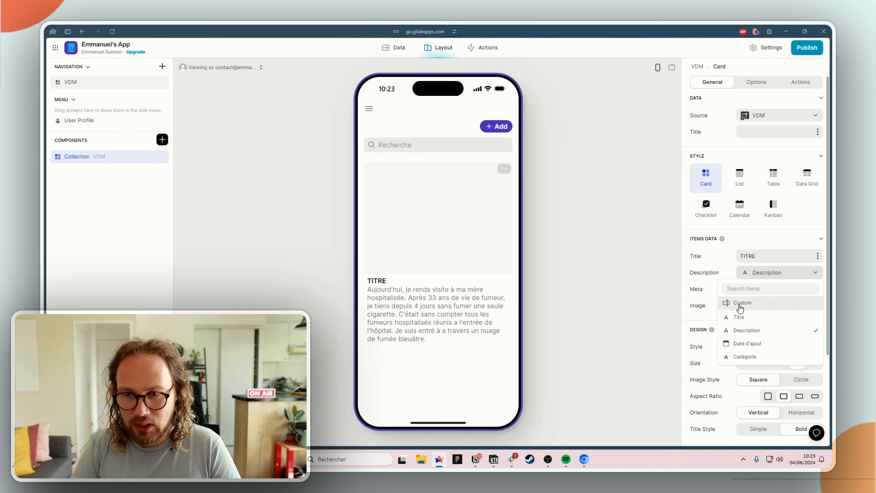
{"action": "left_click", "coordinate": [764, 274]}
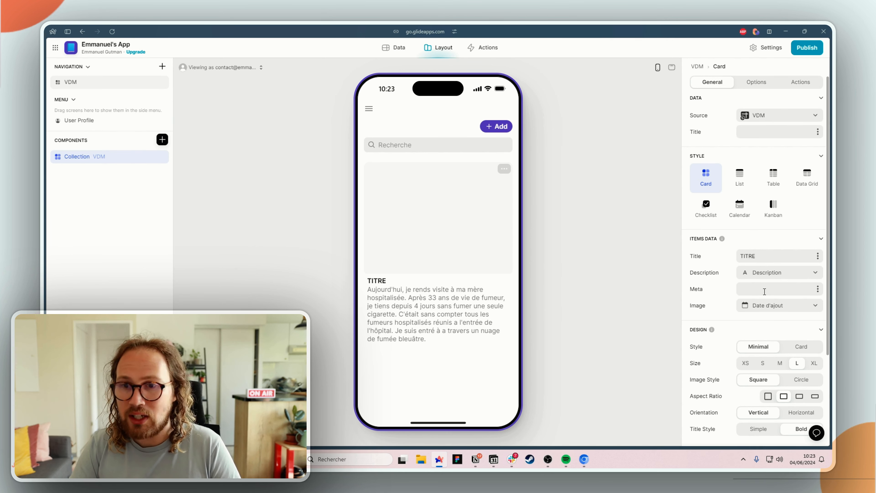
{"action": "type", "text": "CATEGO"}
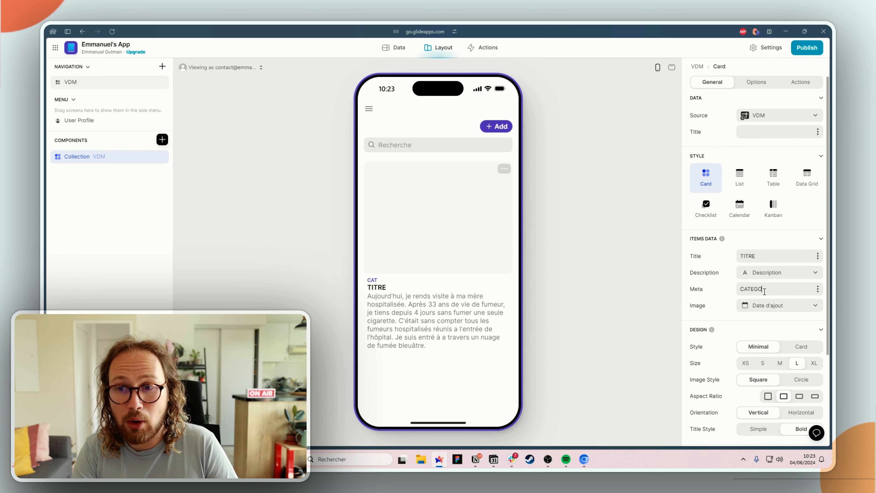
{"action": "type", "text": "RIE"}
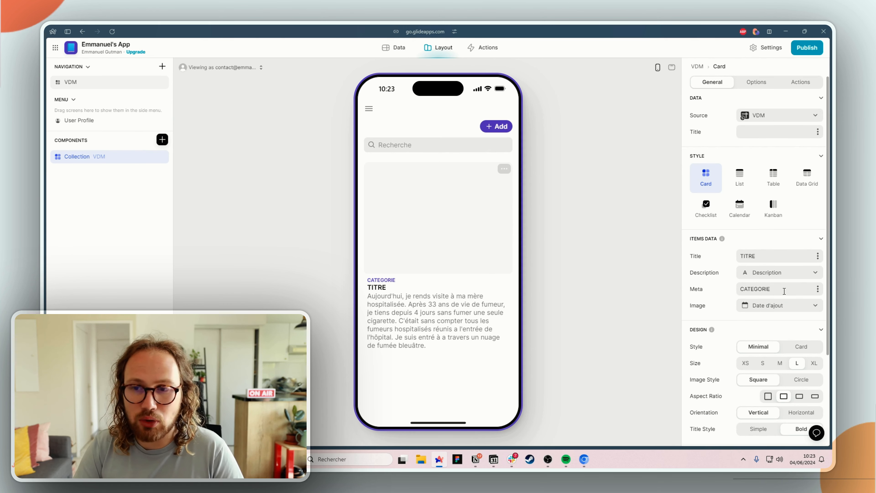
Set the cards' Image source to From URL and leave the URL empty.
{"action": "left_click", "coordinate": [782, 309]}
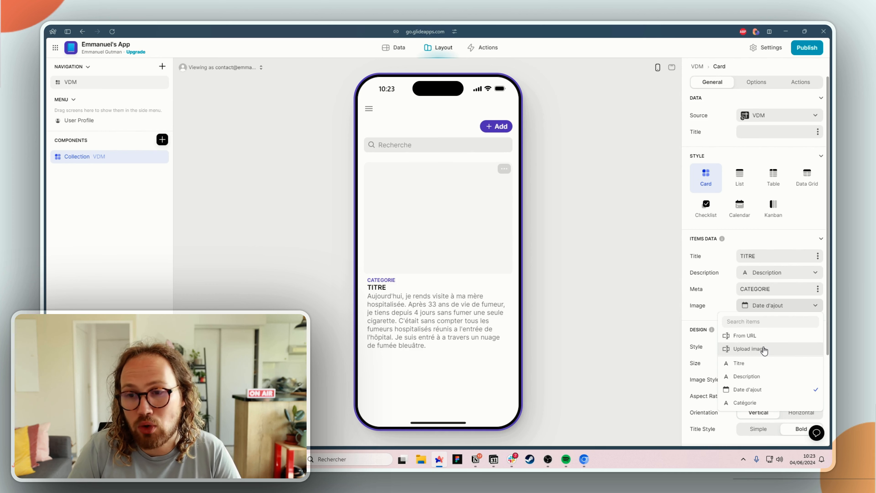
{"action": "left_click", "coordinate": [763, 349]}
{"action": "left_click", "coordinate": [517, 162]}
{"action": "left_click", "coordinate": [782, 310]}
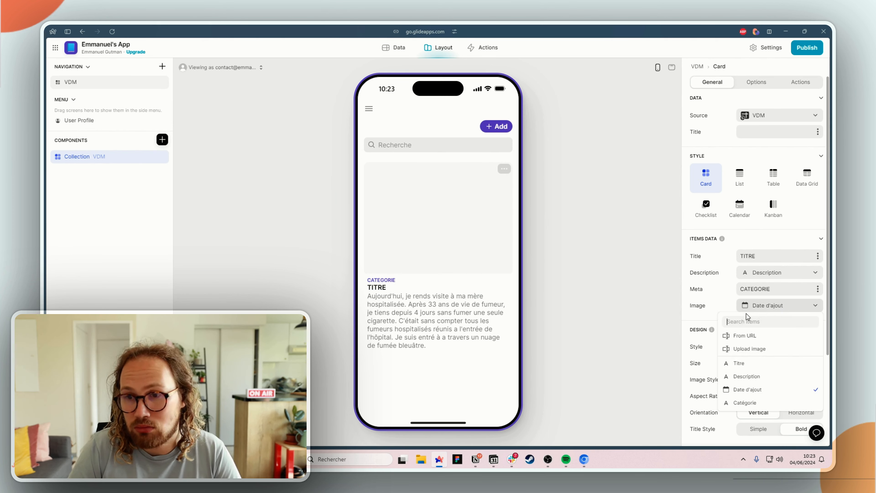
{"action": "left_click", "coordinate": [759, 334]}
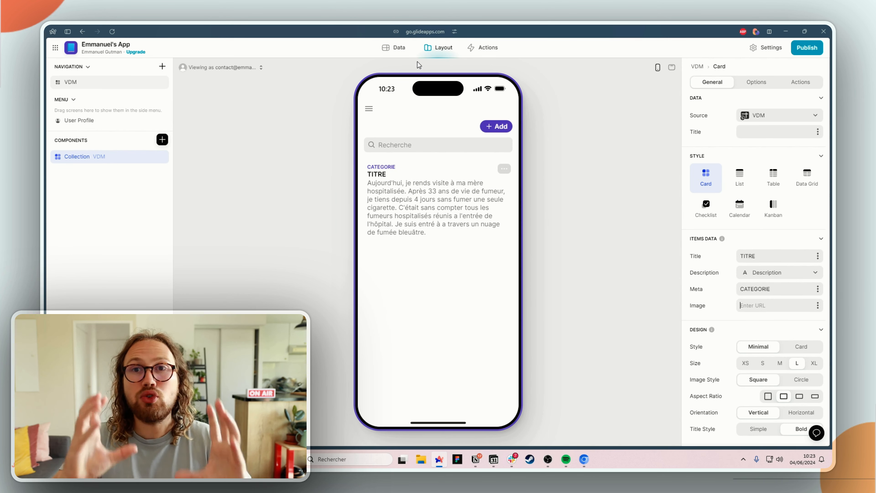
Review the VDM and Catégories de VDM tables in the data editor.
{"action": "left_click", "coordinate": [395, 47]}
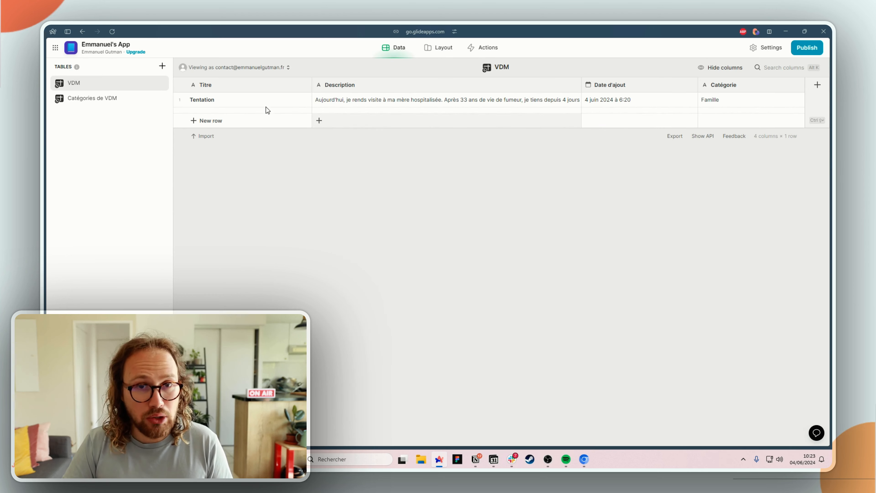
{"action": "left_click", "coordinate": [101, 100]}
{"action": "left_click", "coordinate": [100, 83]}
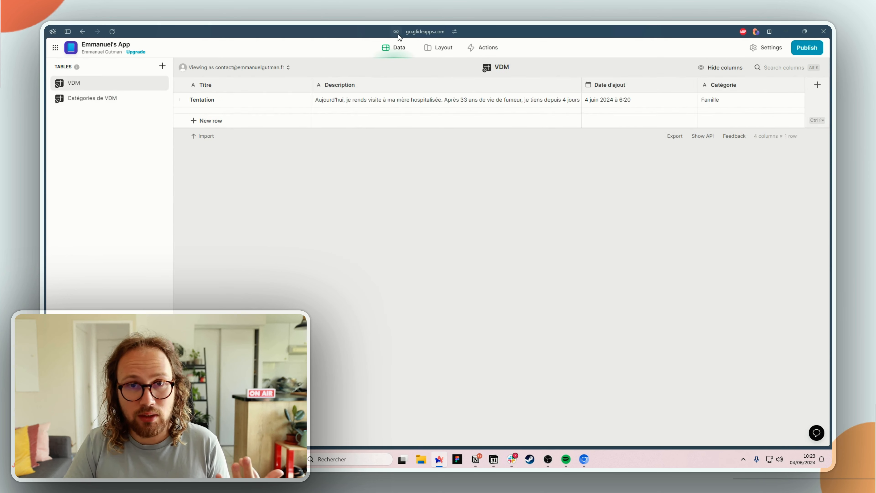
In the layout editor, try Catégories de VDM as the collection's data source and set it back to VDM.
{"action": "left_click", "coordinate": [438, 48]}
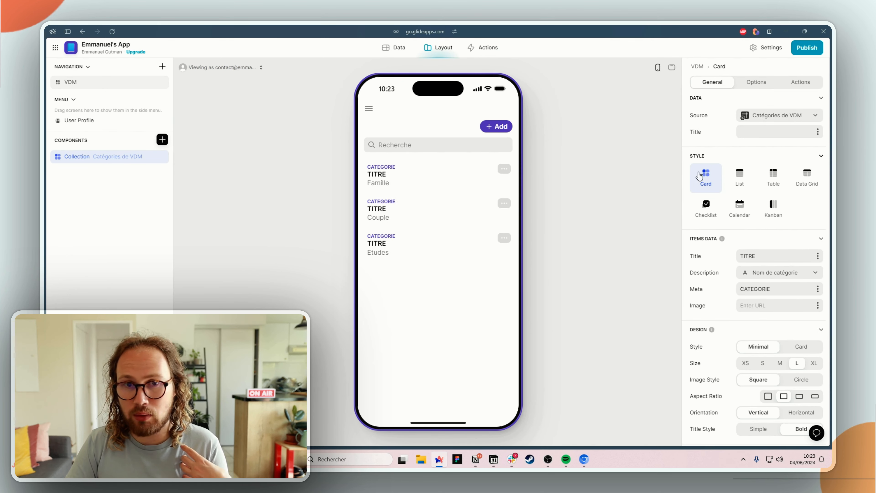
{"action": "left_click", "coordinate": [764, 118]}
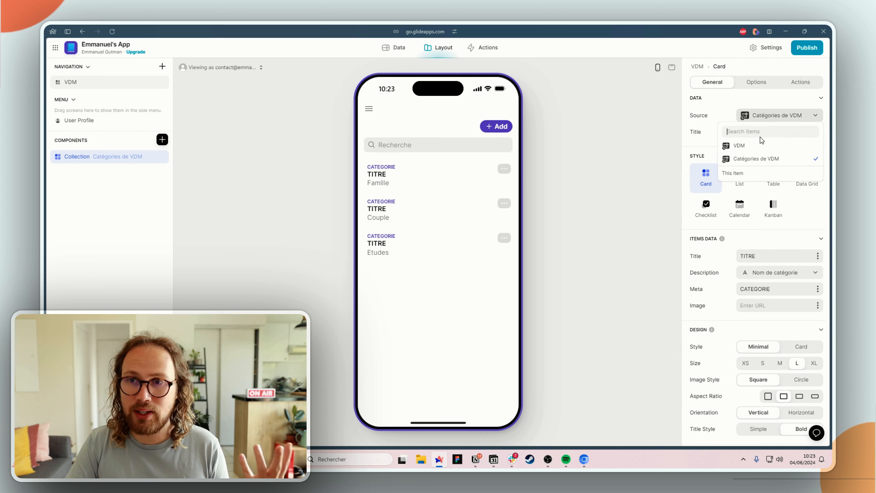
{"action": "left_click", "coordinate": [758, 145]}
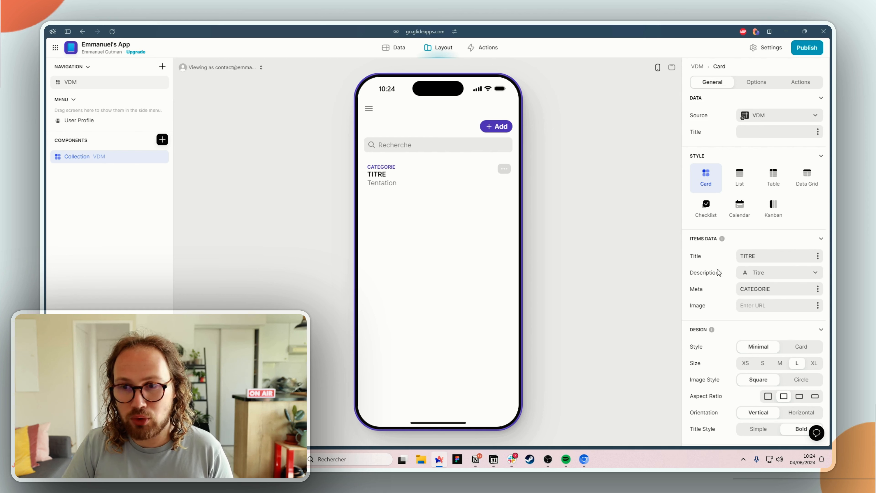
Map the cards' Title to the Titre column, Description to Description and Meta to Catégorie, leaving the Image source unset.
{"action": "left_click", "coordinate": [810, 255]}
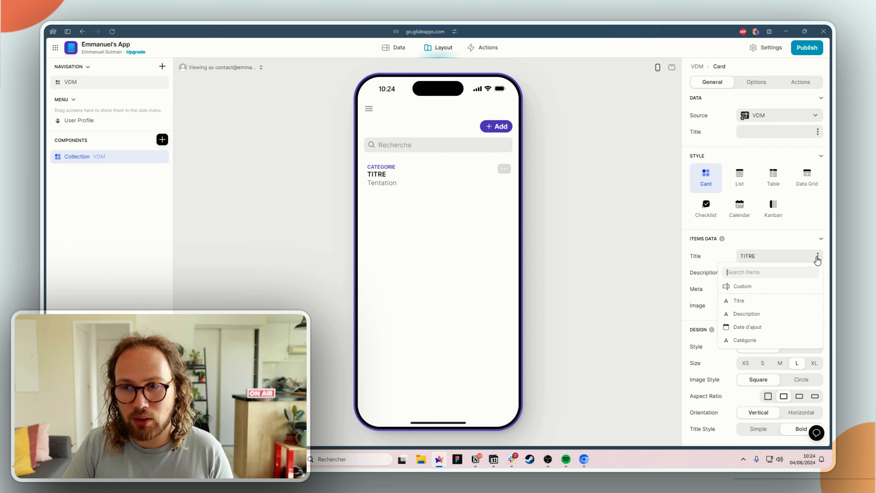
{"action": "left_click", "coordinate": [746, 302]}
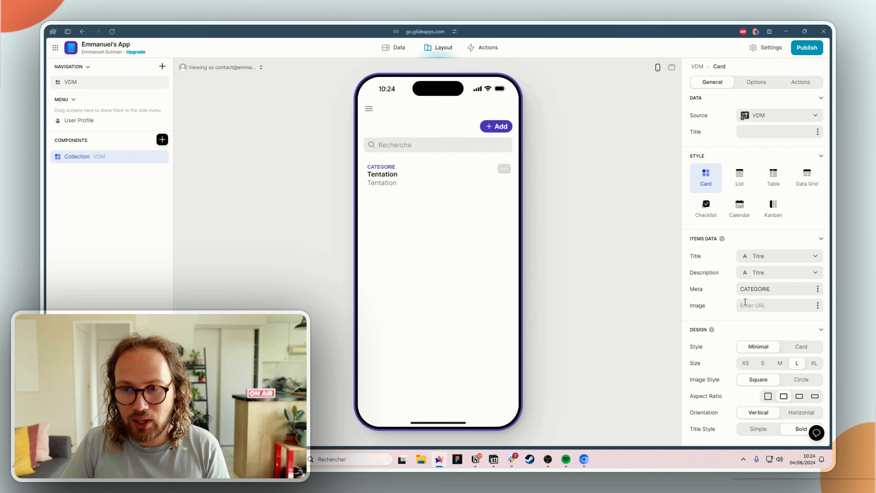
{"action": "left_click", "coordinate": [811, 273]}
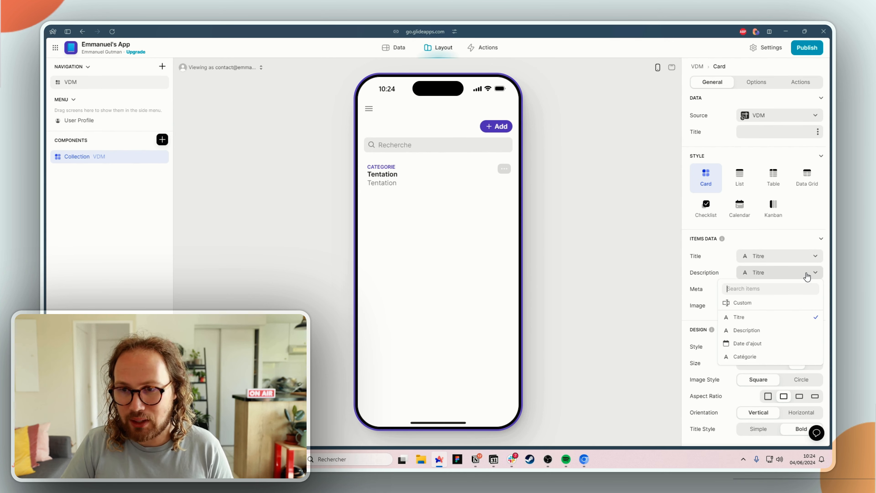
{"action": "left_click", "coordinate": [747, 330]}
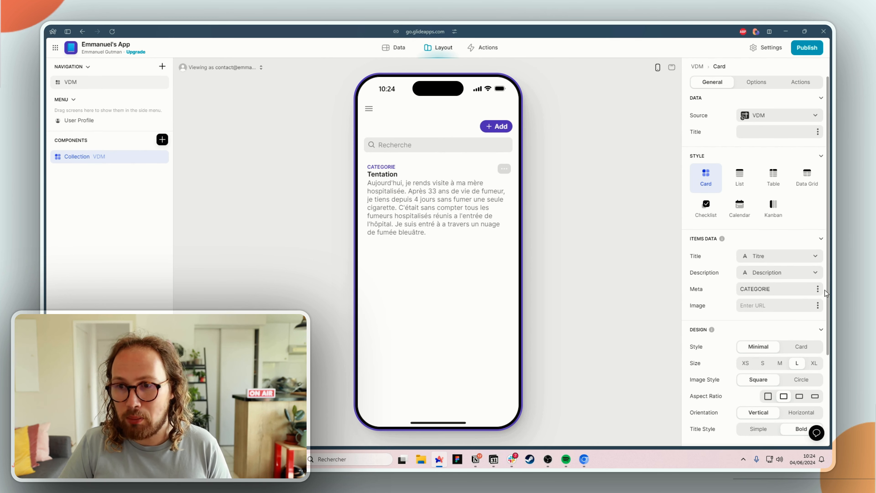
{"action": "left_click", "coordinate": [818, 305]}
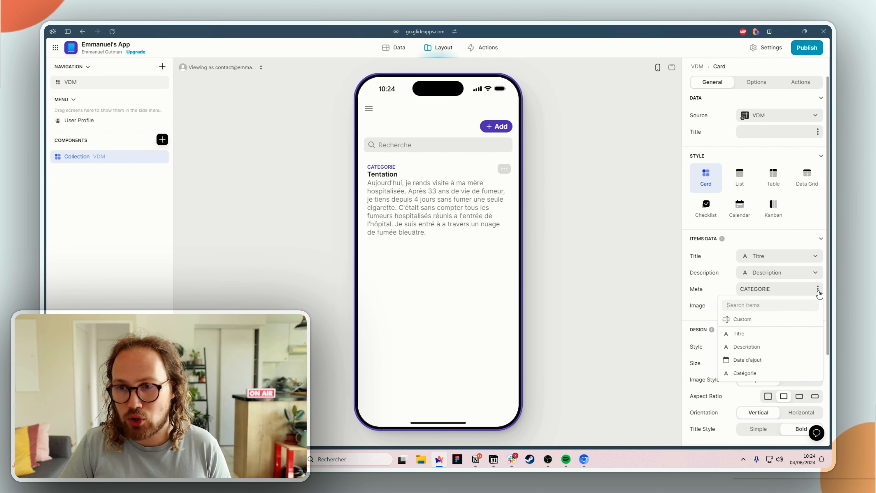
{"action": "left_click", "coordinate": [747, 373]}
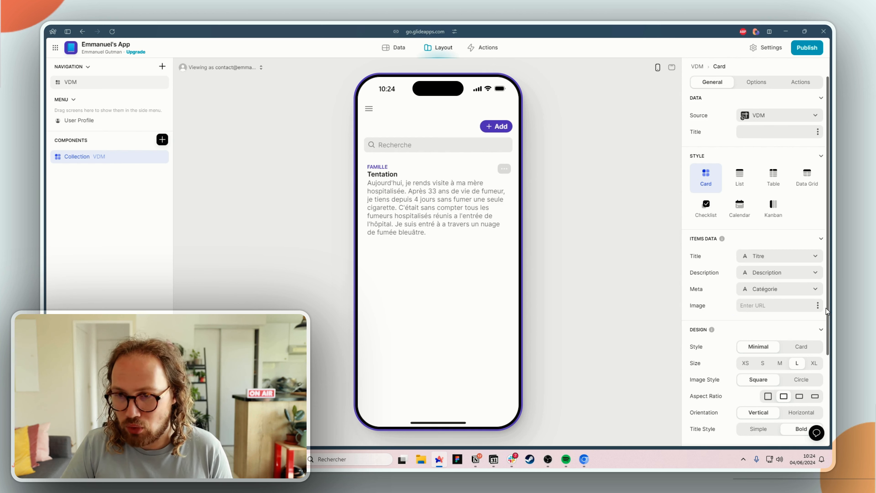
{"action": "left_click", "coordinate": [817, 305]}
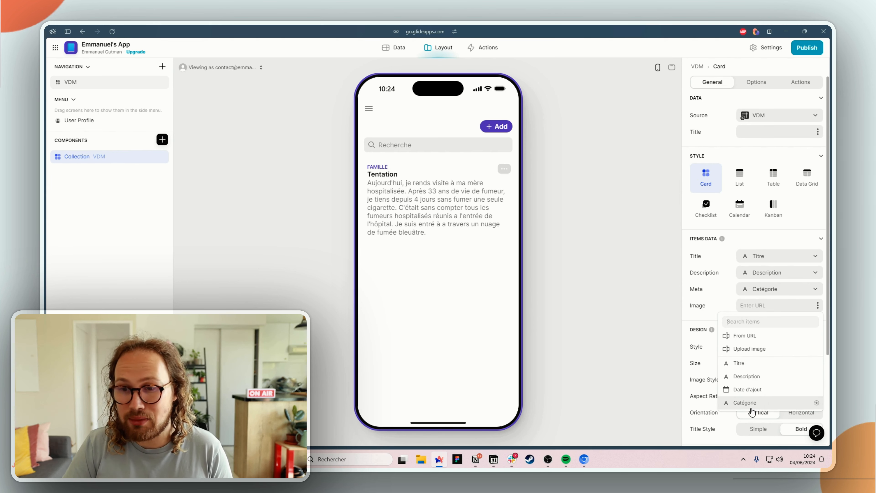
{"action": "left_click", "coordinate": [808, 301]}
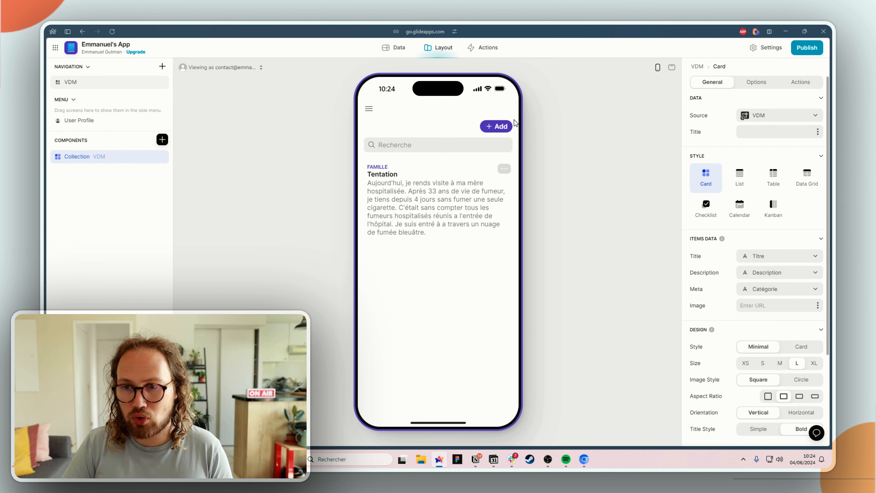
Add a column named Image to the VDM table with the Generate Image type.
{"action": "left_click", "coordinate": [399, 48]}
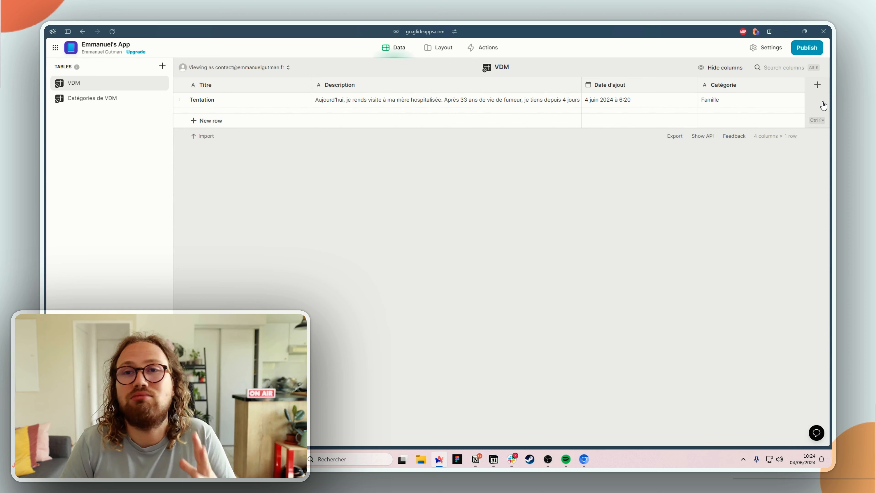
{"action": "left_click", "coordinate": [818, 86]}
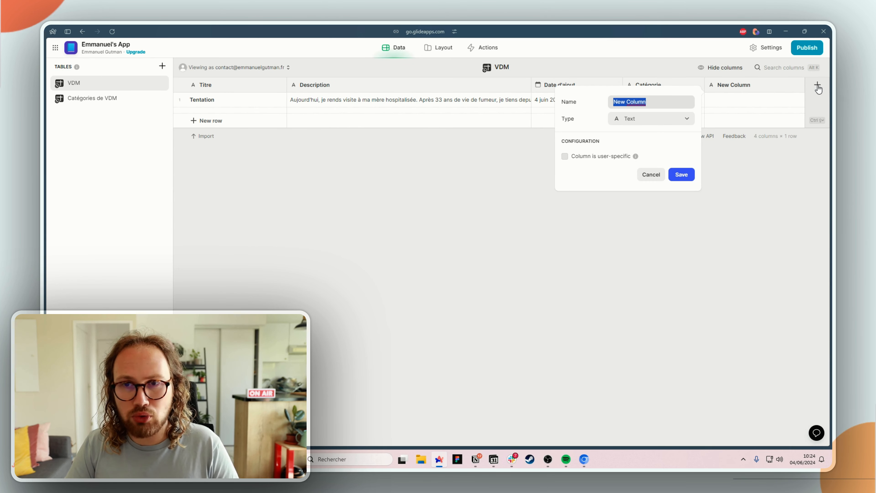
{"action": "key", "text": "BackSpace"}
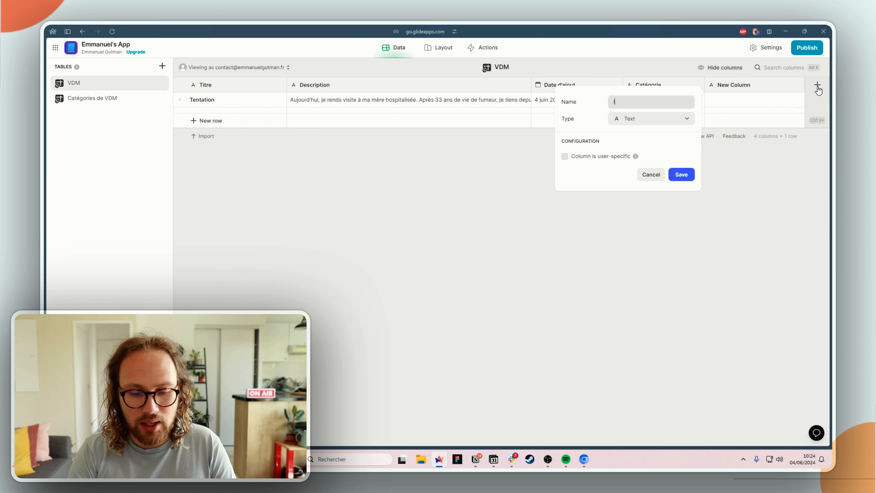
{"action": "type", "text": "Image"}
{"action": "left_click", "coordinate": [657, 119]}
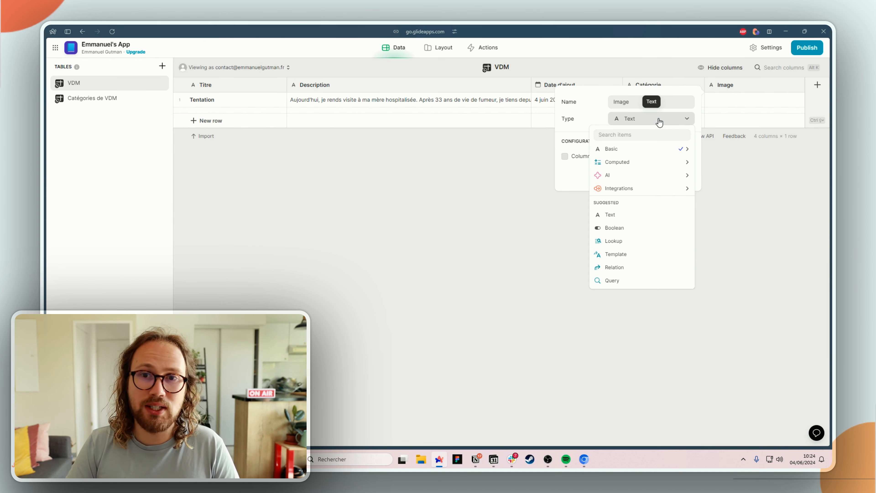
{"action": "mouse_move", "coordinate": [621, 162]}
{"action": "left_click", "coordinate": [734, 323]}
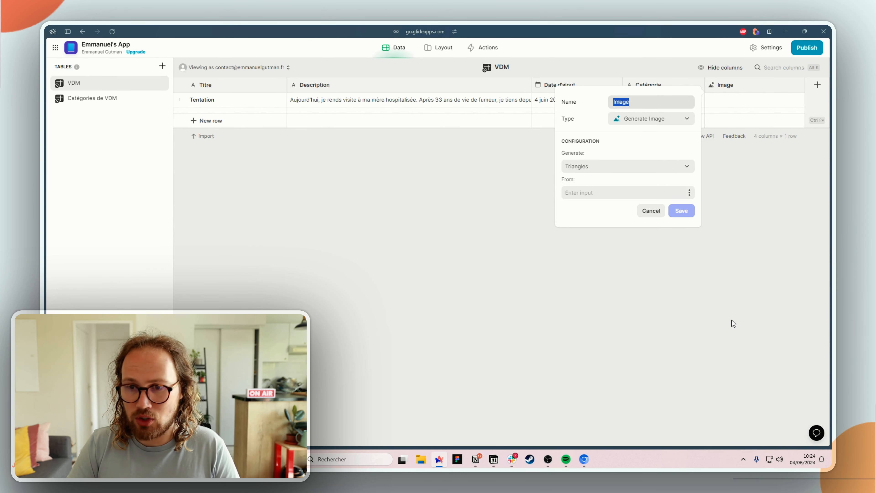
Generate the Image column as Triangles from the Description column and save it.
{"action": "left_click", "coordinate": [659, 167]}
{"action": "left_click", "coordinate": [659, 167]}
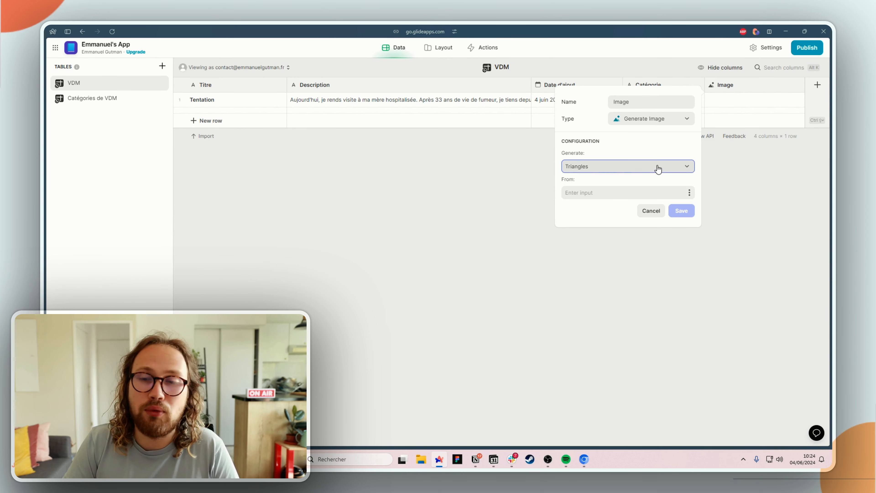
{"action": "left_click", "coordinate": [688, 190]}
{"action": "left_click", "coordinate": [618, 250]}
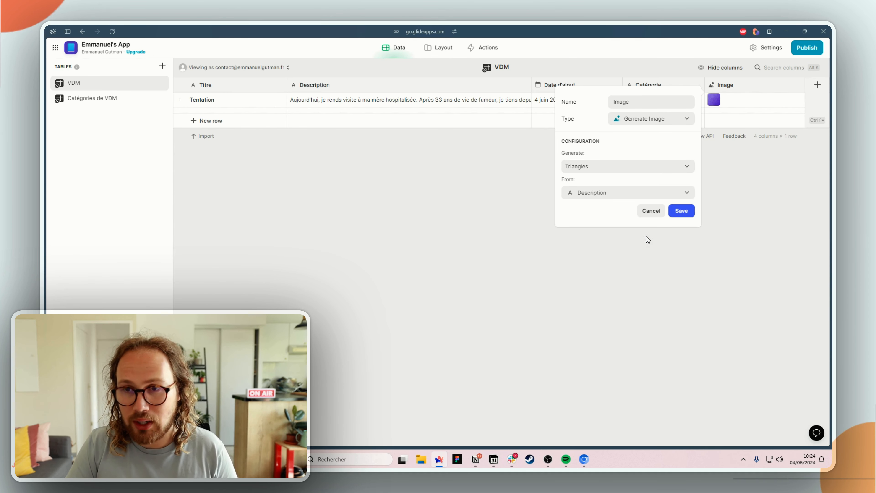
{"action": "left_click", "coordinate": [682, 212]}
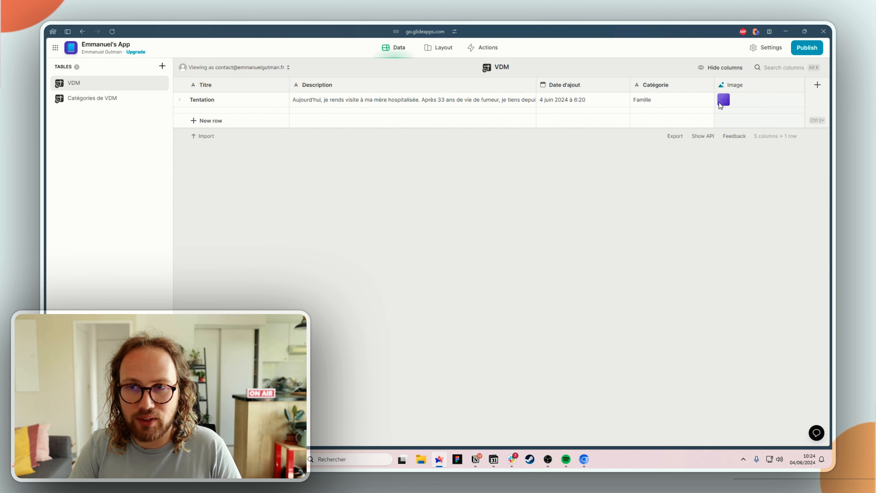
In the layout editor, set the VDM cards' Image source to the Image column.
{"action": "left_click", "coordinate": [449, 55]}
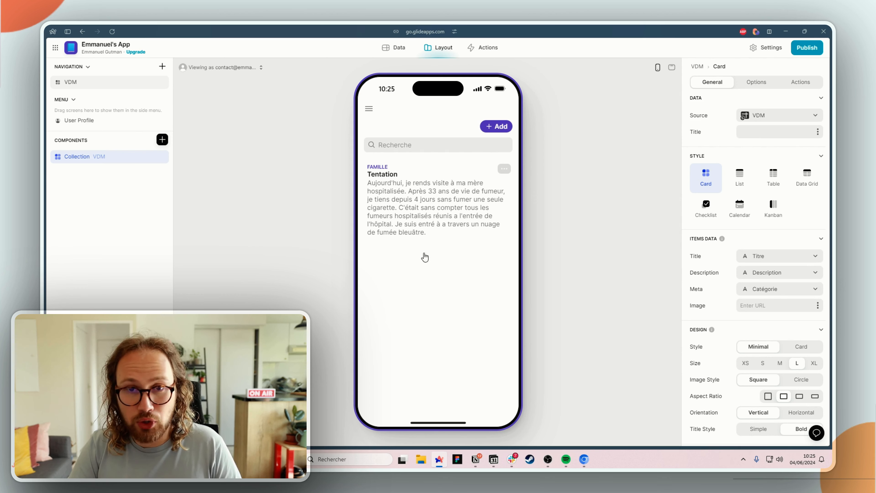
{"action": "left_click", "coordinate": [818, 305]}
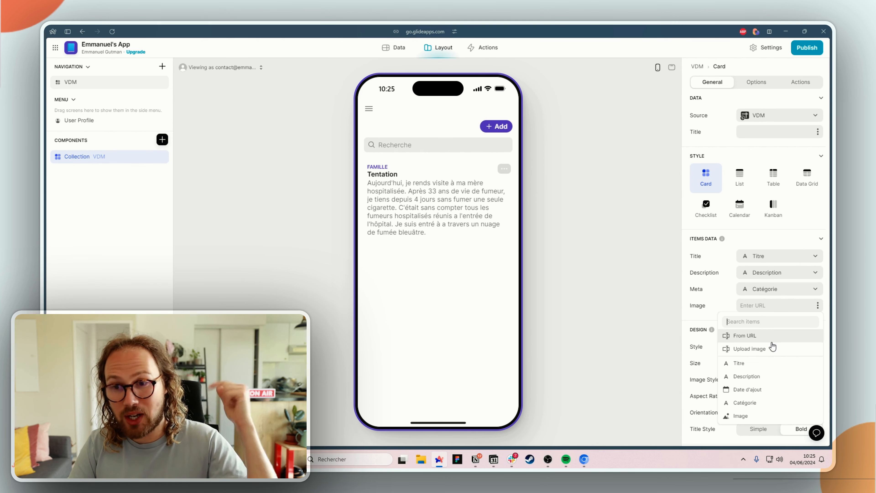
{"action": "left_click", "coordinate": [742, 416]}
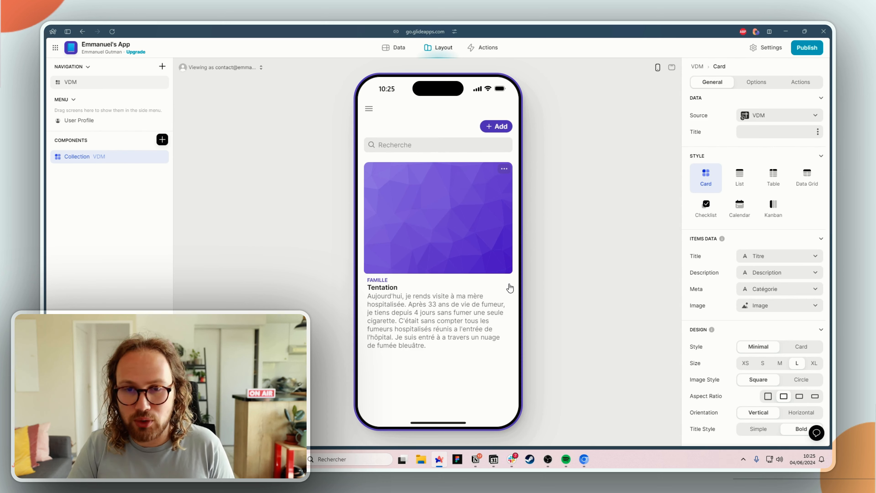
Set the collection's design style to Card, try sizes M and S, and set the size back to L.
{"action": "scroll", "coordinate": [813, 238], "scroll_direction": "down", "scroll_amount": 3}
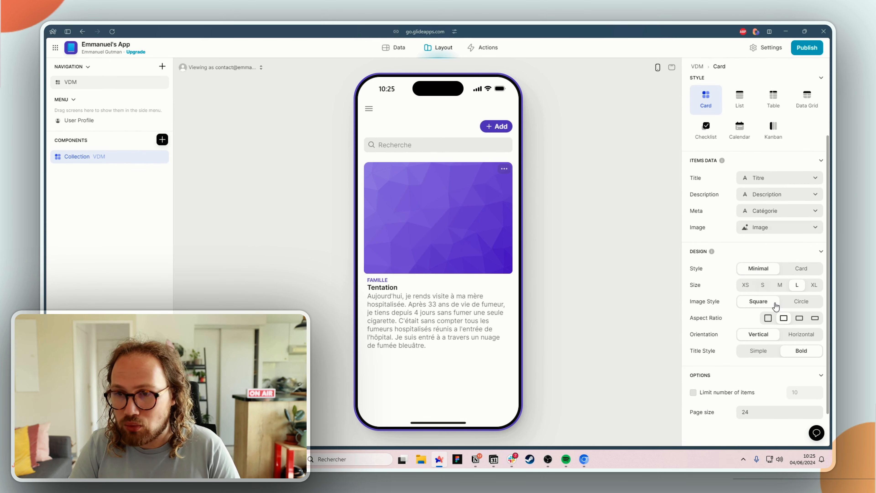
{"action": "left_click", "coordinate": [799, 274]}
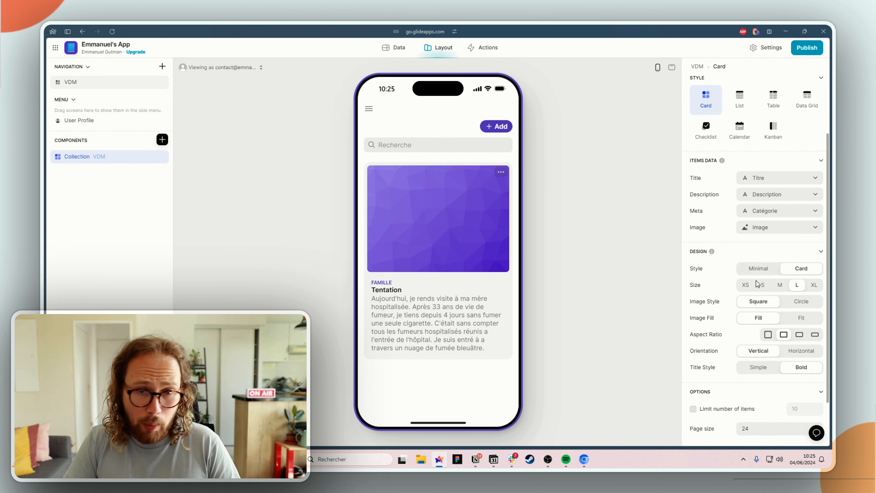
{"action": "scroll", "coordinate": [742, 249], "scroll_direction": "down", "scroll_amount": 1}
{"action": "left_click", "coordinate": [780, 244]}
{"action": "left_click", "coordinate": [763, 244]}
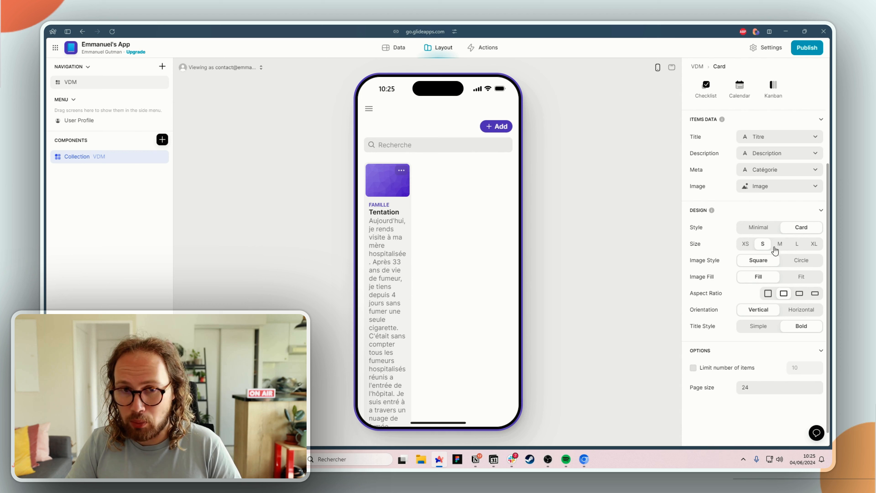
{"action": "left_click", "coordinate": [797, 244]}
Set the cards' image aspect ratio to 16:9, keeping the Square image style and Vertical orientation after trying the alternatives.
{"action": "scroll", "coordinate": [798, 261], "scroll_direction": "down", "scroll_amount": 1}
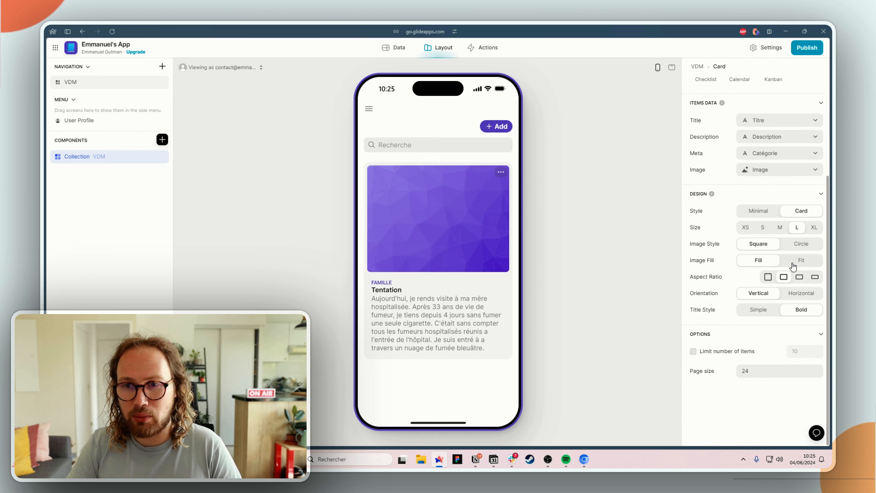
{"action": "left_click", "coordinate": [802, 246]}
{"action": "left_click", "coordinate": [760, 246]}
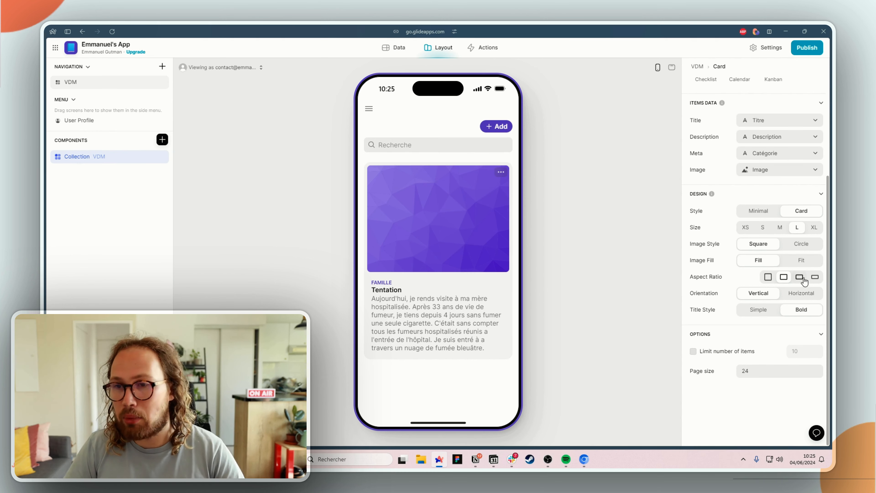
{"action": "left_click", "coordinate": [816, 278]}
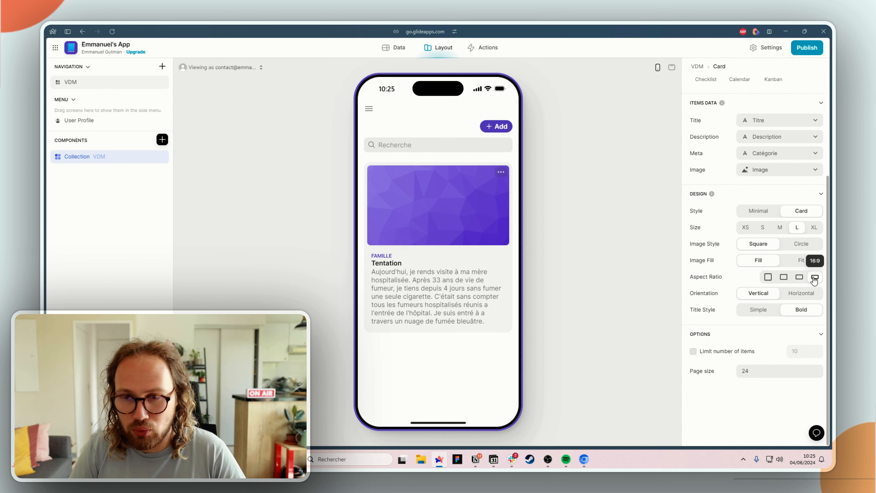
{"action": "left_click", "coordinate": [792, 299]}
{"action": "left_click", "coordinate": [760, 299]}
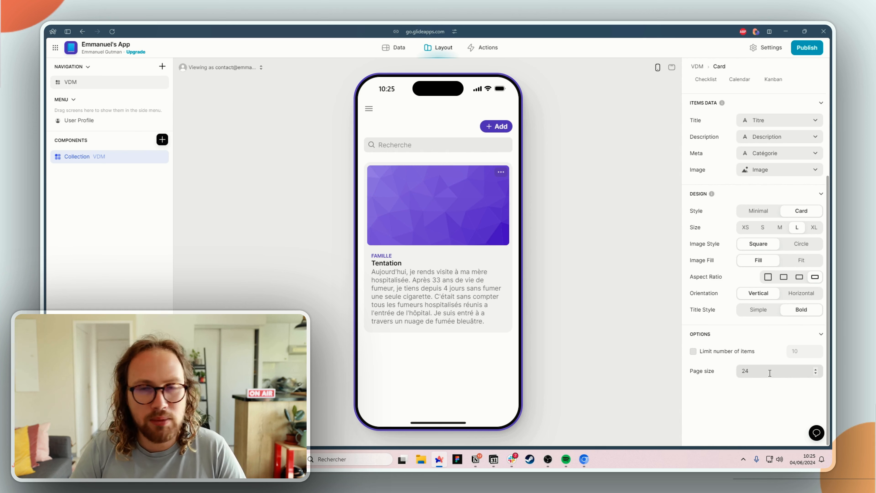
Open the add form in the app preview and compare its fields with the columns of the VDM table.
{"action": "scroll", "coordinate": [770, 373], "scroll_direction": "up", "scroll_amount": 4}
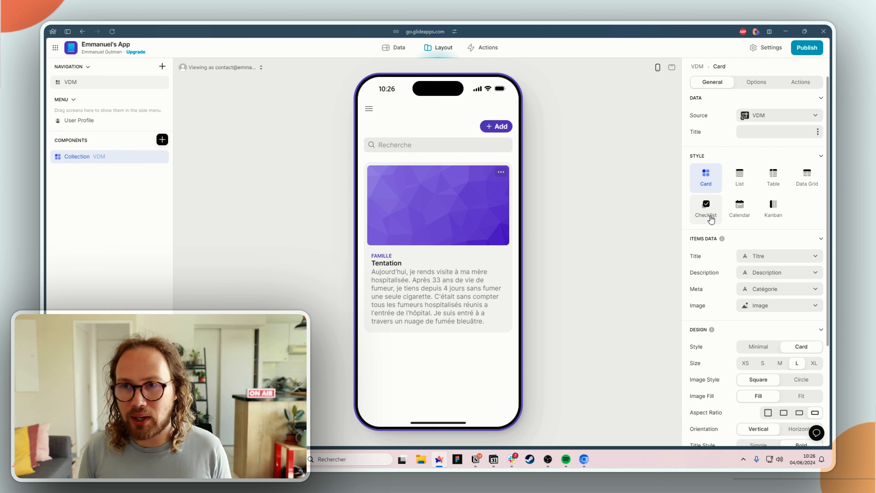
{"action": "left_click", "coordinate": [493, 129]}
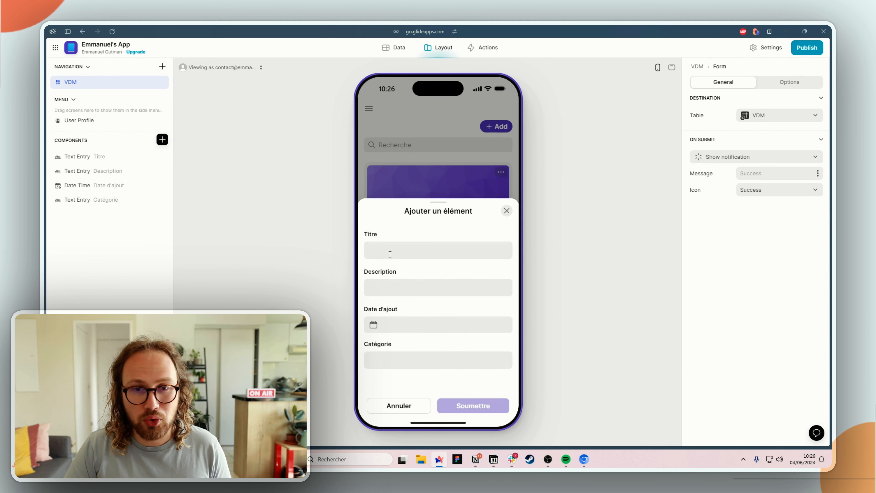
{"action": "left_click", "coordinate": [402, 55]}
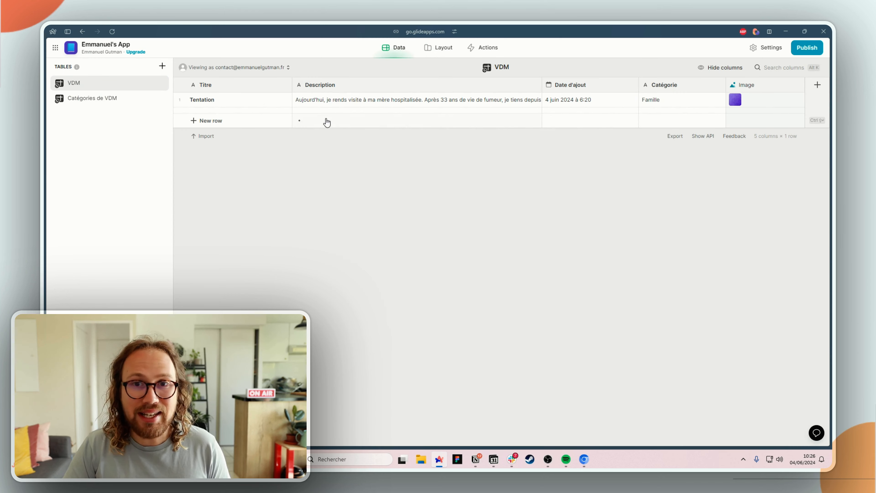
{"action": "left_click", "coordinate": [533, 106]}
{"action": "left_click", "coordinate": [612, 101]}
{"action": "left_click", "coordinate": [645, 104]}
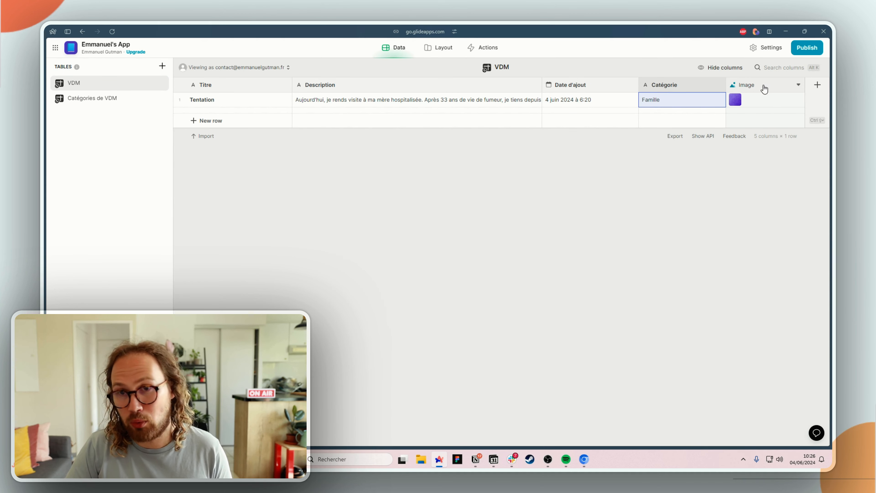
{"action": "left_click", "coordinate": [750, 104]}
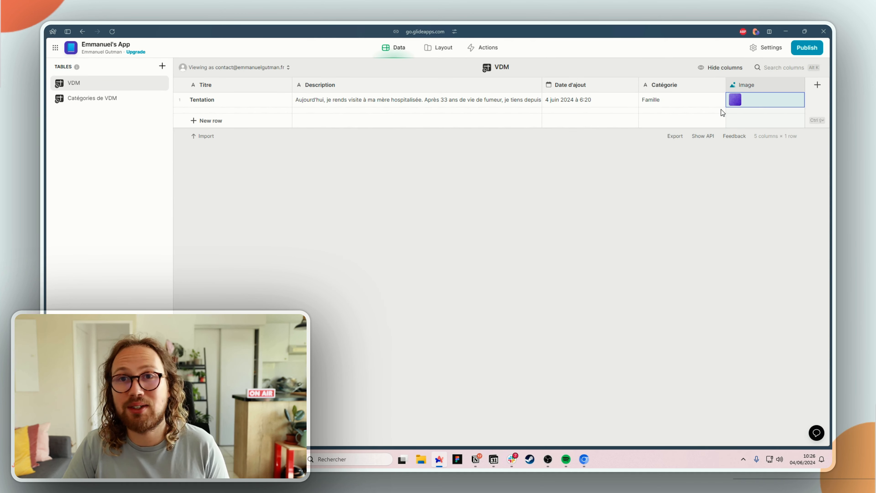
{"action": "left_click", "coordinate": [683, 103]}
{"action": "left_click", "coordinate": [598, 100]}
{"action": "left_click", "coordinate": [500, 109]}
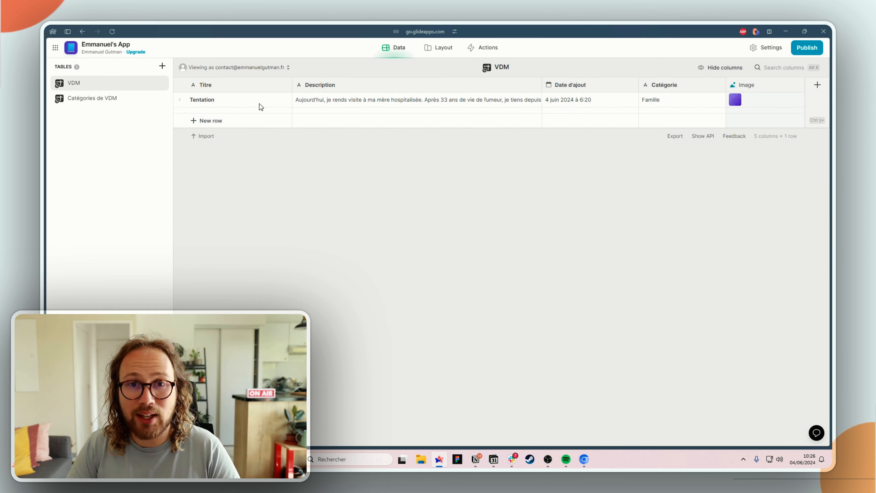
In the app preview's add form, enter the title "Test VDM" and the description "Salut à tous les amis ceci est un test de VDM".
{"action": "left_click", "coordinate": [439, 47]}
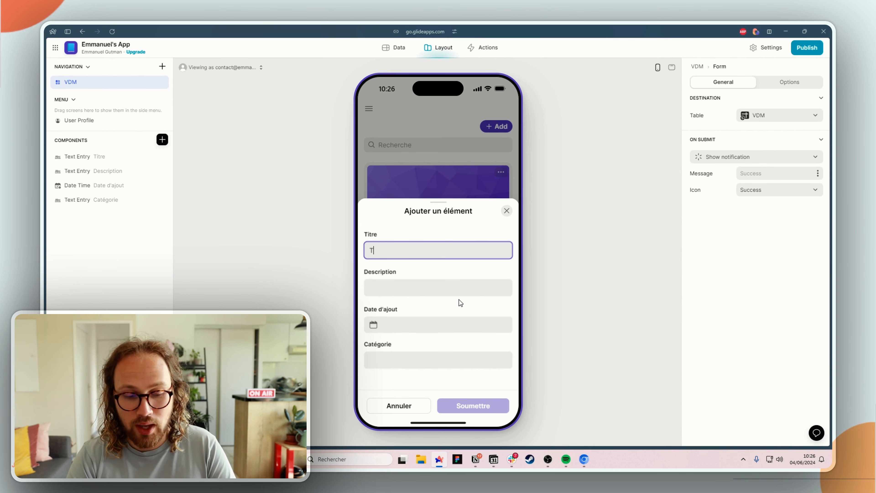
{"action": "type", "text": "est VDM"}
{"action": "key", "text": "Tab"}
{"action": "type", "text": "Salut à tous le"}
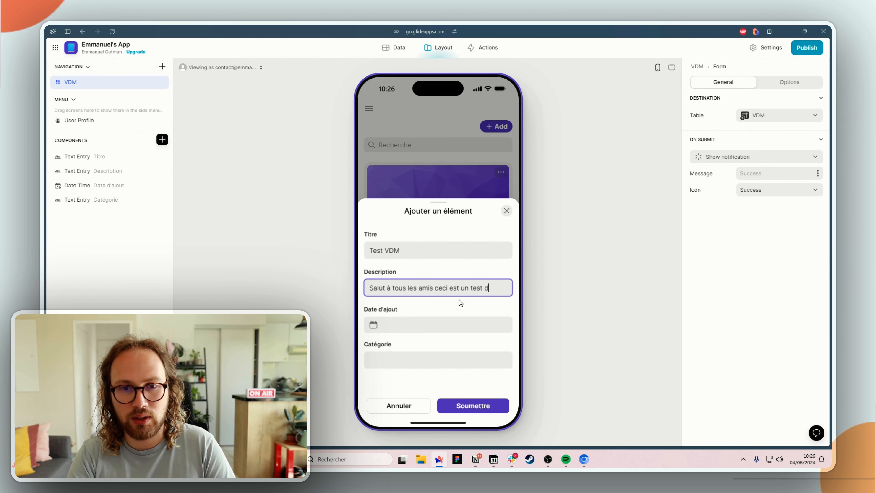
{"action": "type", "text": "M"}
Set the Date d'ajout to 04/06/2024 10:26, enter Famille as the category and submit the form.
{"action": "left_click", "coordinate": [458, 327]}
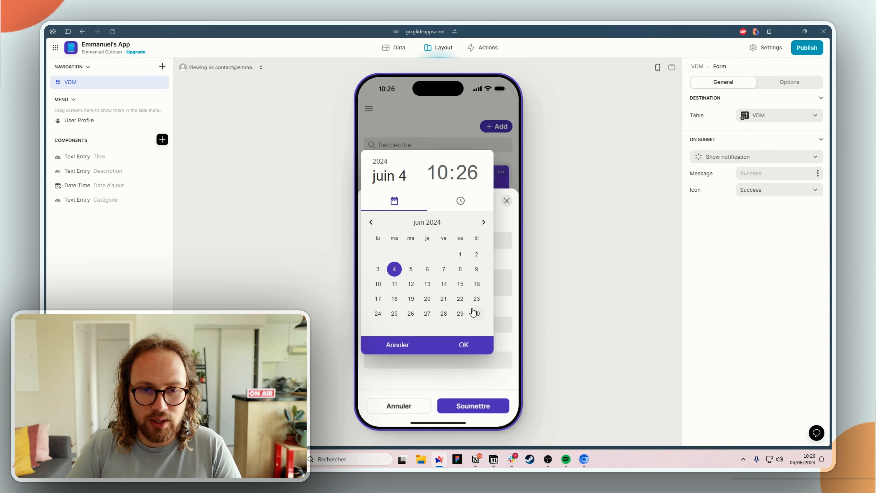
{"action": "left_click", "coordinate": [463, 342]}
{"action": "left_click", "coordinate": [436, 362]}
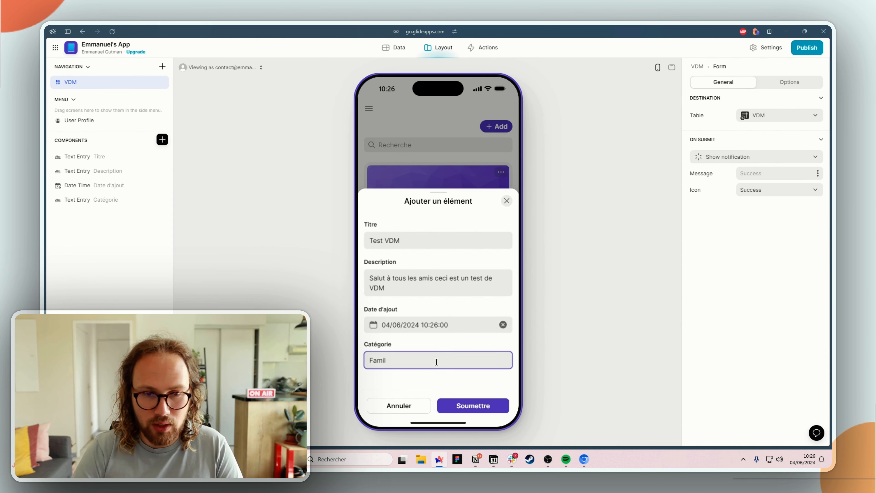
{"action": "left_click", "coordinate": [486, 411]}
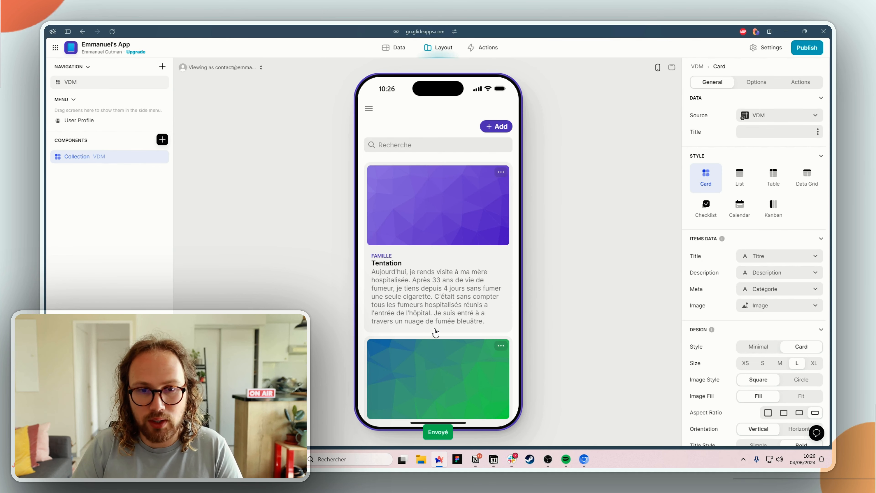
Check the new Test VDM story as a card in the preview and as a row in the VDM table.
{"action": "scroll", "coordinate": [436, 333], "scroll_direction": "down", "scroll_amount": 3}
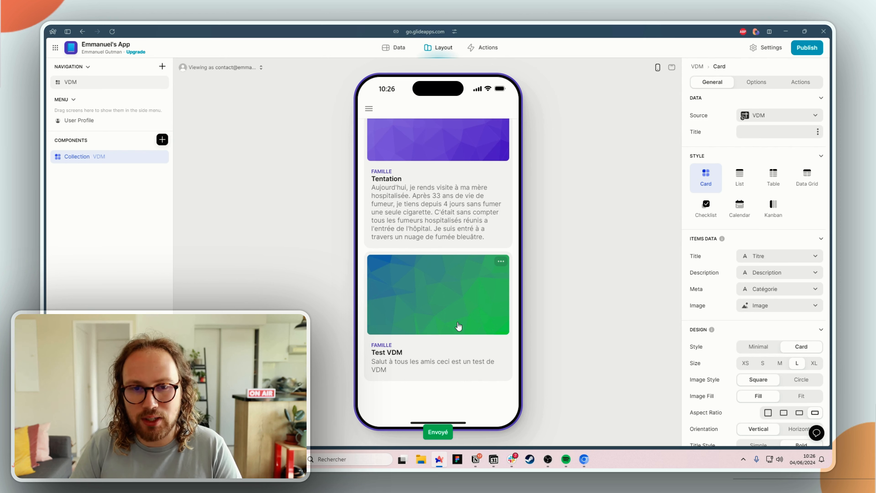
{"action": "left_click", "coordinate": [392, 49]}
{"action": "left_click", "coordinate": [180, 114]}
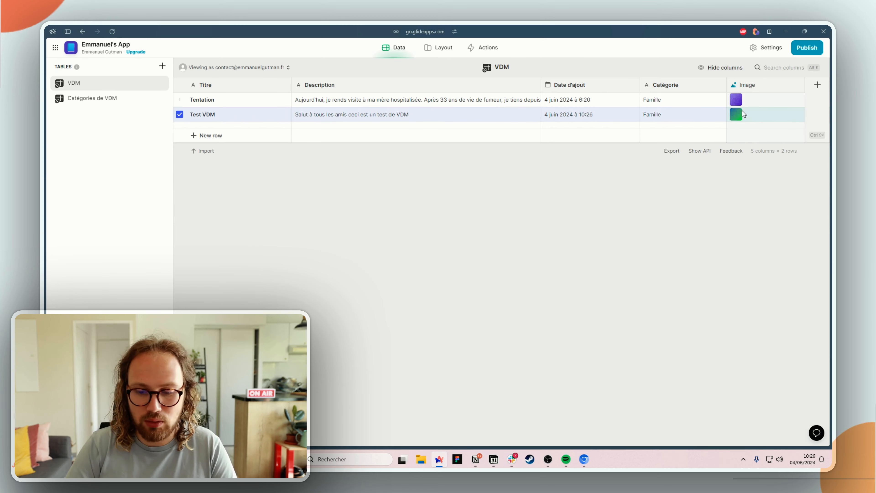
Configure the add form's Titre entry with a minimum length of 3, a maximum length of 120 and the placeholder "Le titre de ta VDM".
{"action": "left_click", "coordinate": [438, 47]}
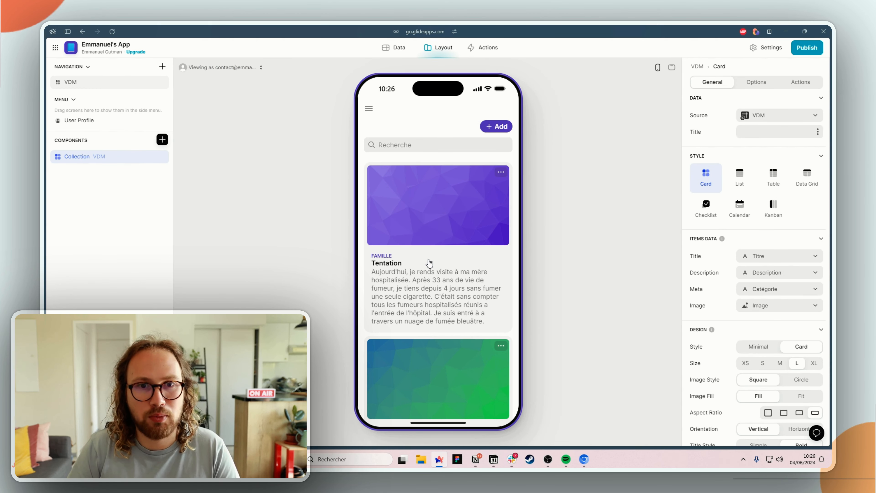
{"action": "left_click", "coordinate": [501, 127]}
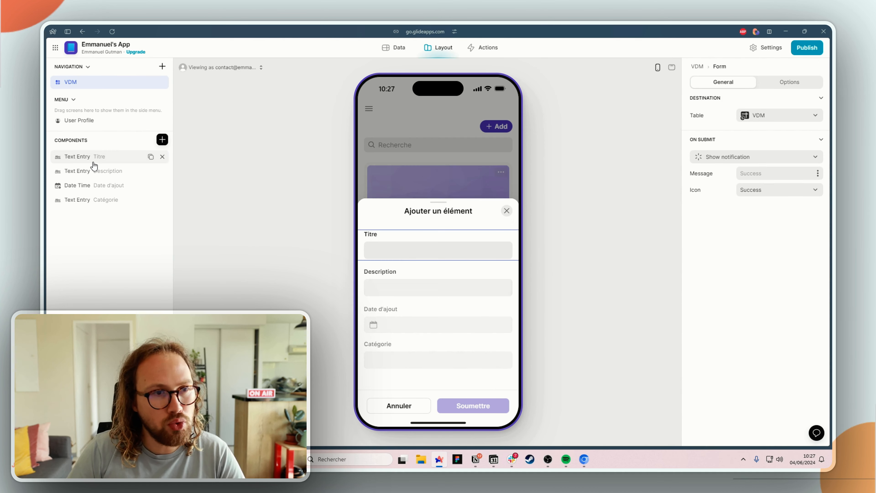
{"action": "left_click", "coordinate": [86, 157]}
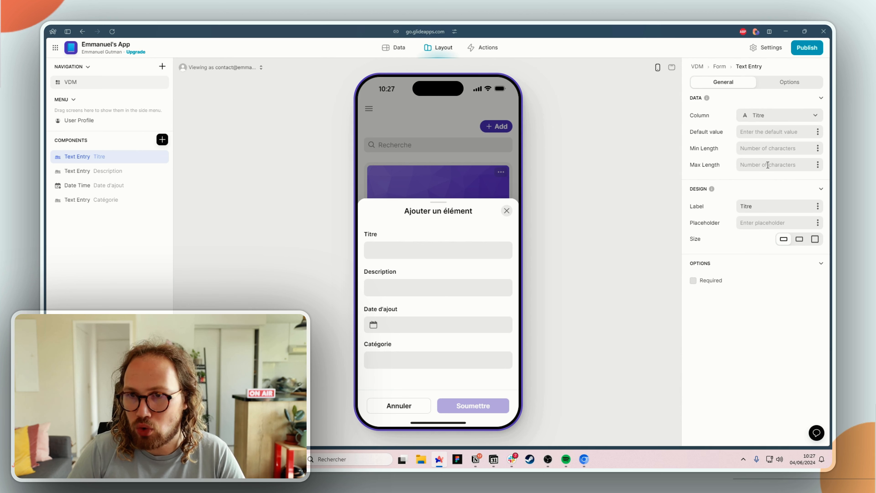
{"action": "type", "text": "0"}
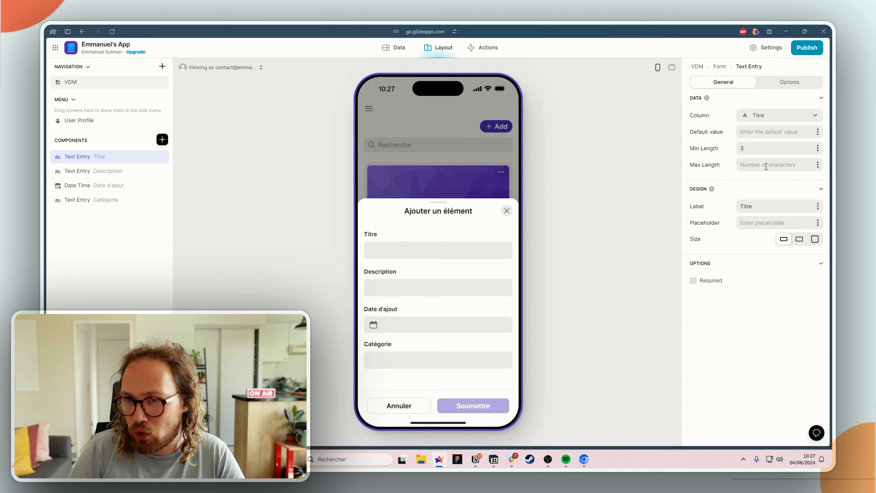
{"action": "type", "text": "120"}
{"action": "left_click", "coordinate": [793, 222]}
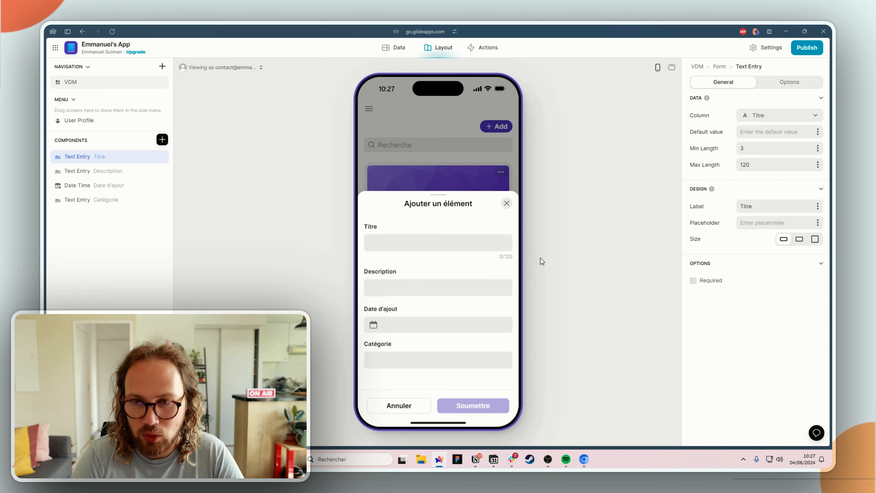
{"action": "type", "text": "Le titre de ta VDM"}
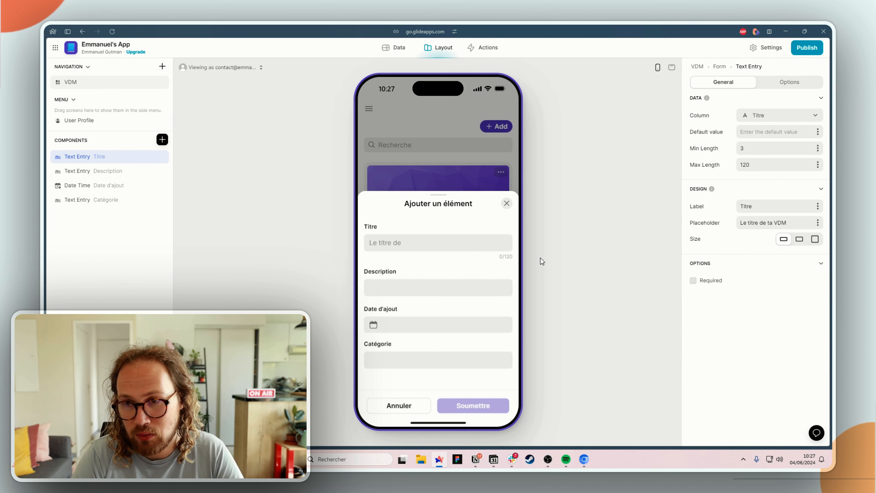
Give the Description entry the placeholder "Ta description de VDM", a minimum length of 3, a maximum length of 300 and the largest size.
{"action": "left_click", "coordinate": [113, 172]}
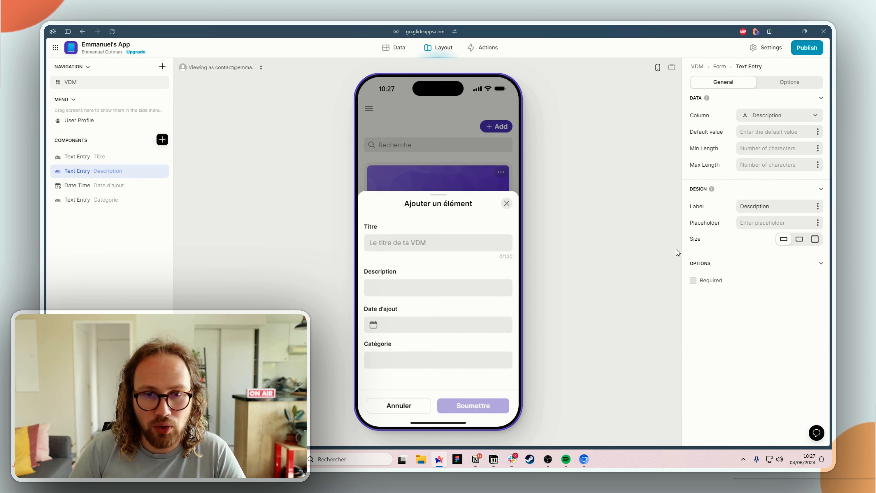
{"action": "type", "text": "Ta description de VDM"}
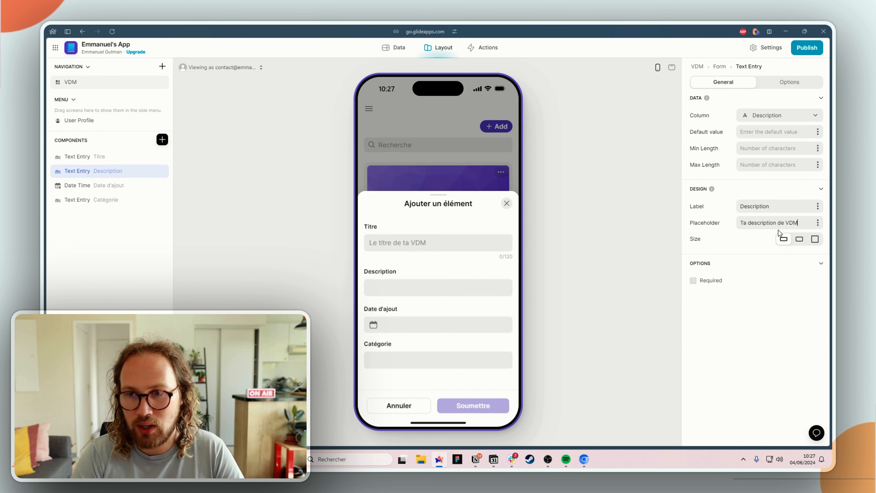
{"action": "type", "text": "3"}
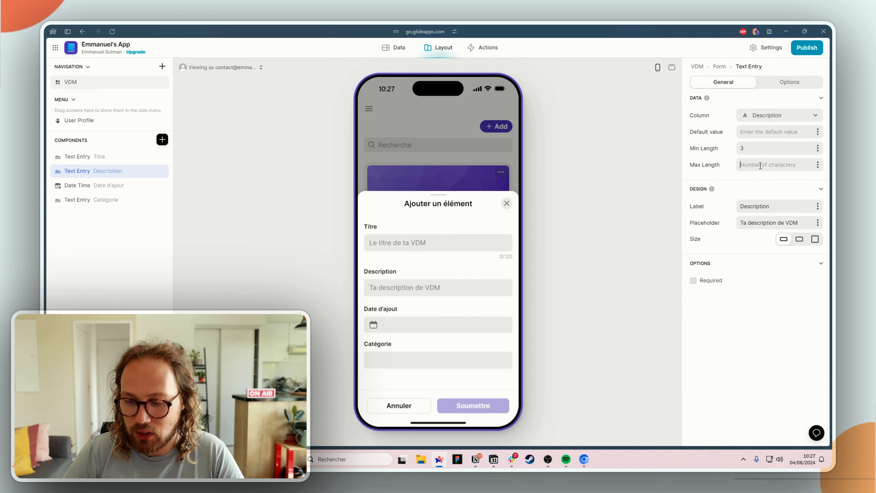
{"action": "type", "text": "300"}
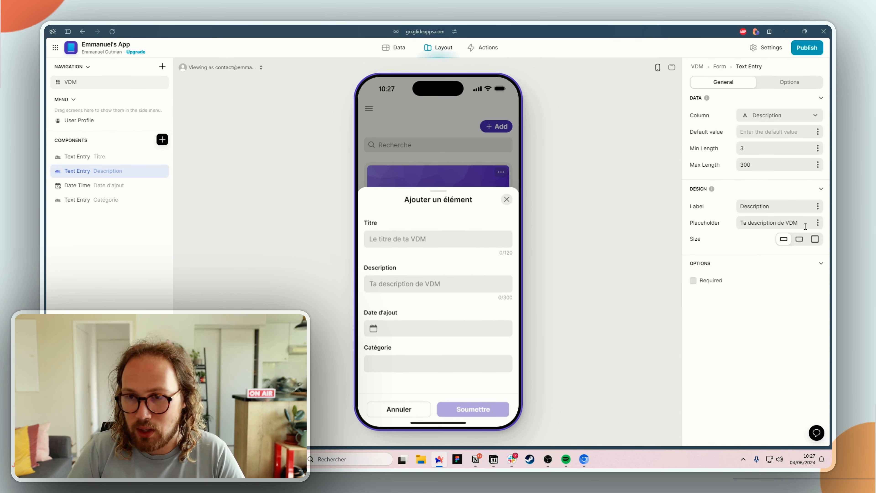
{"action": "left_click", "coordinate": [815, 239]}
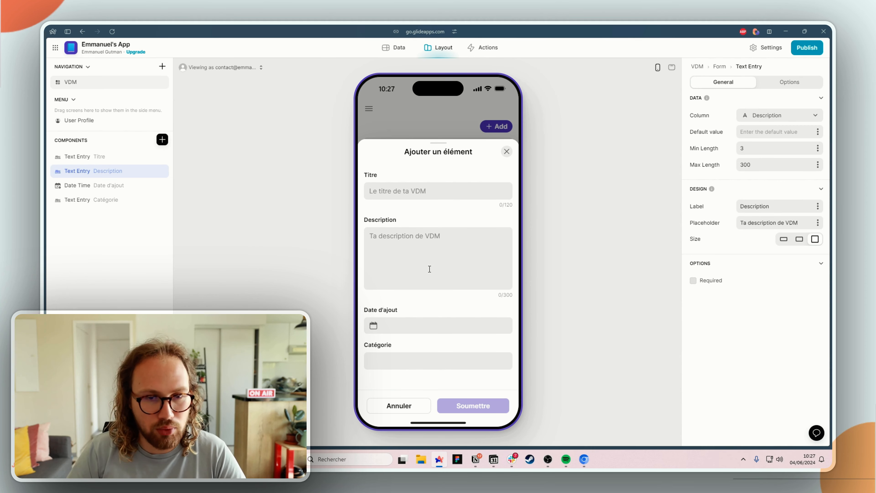
Remove the Date d'ajout and Catégorie fields from the add form.
{"action": "left_click", "coordinate": [114, 186]}
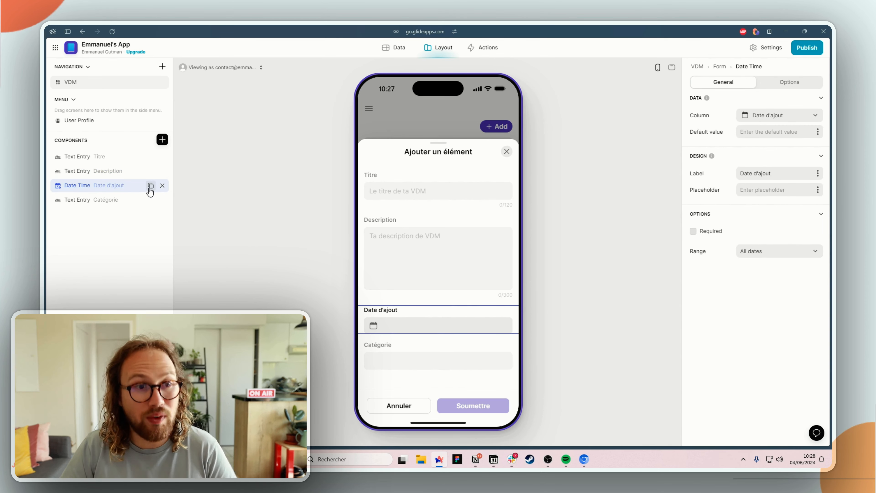
{"action": "left_click", "coordinate": [162, 187]}
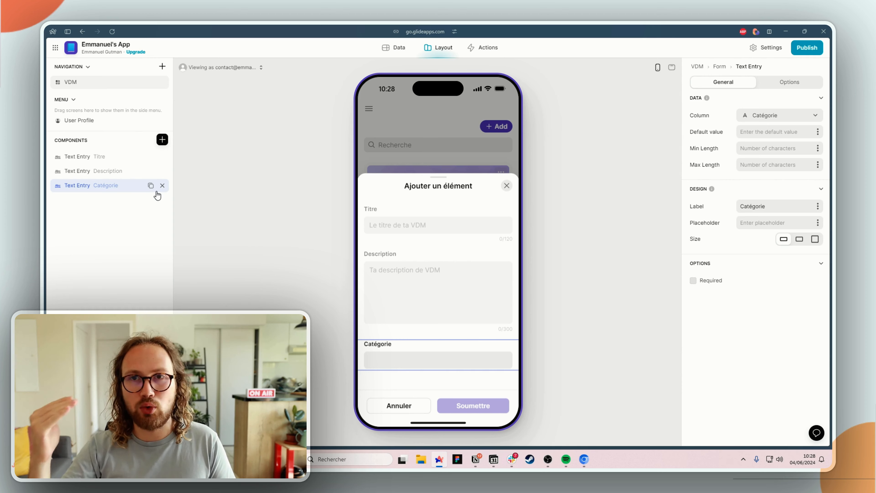
{"action": "left_click", "coordinate": [163, 186]}
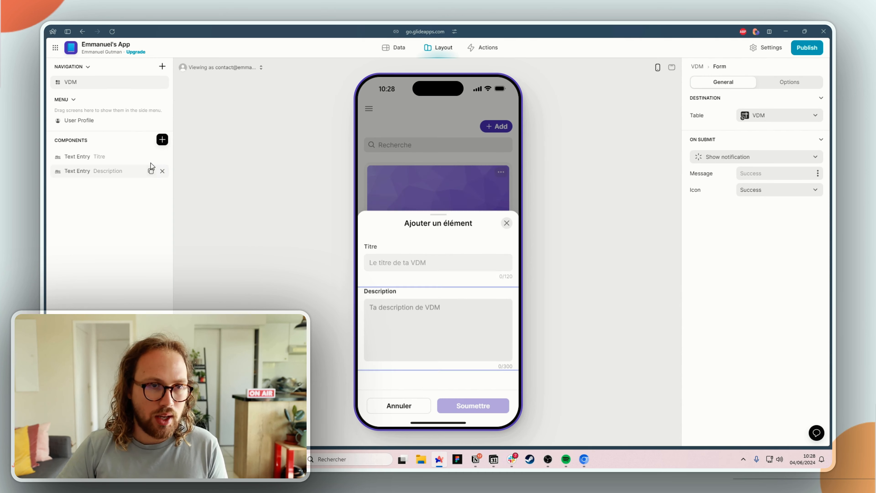
Add a Choice component to the add form and look through its options in the preview.
{"action": "left_click", "coordinate": [163, 140]}
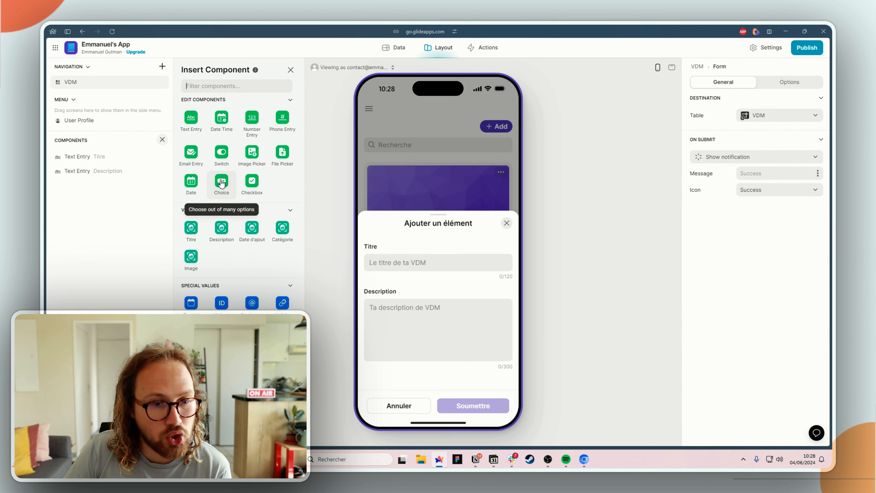
{"action": "scroll", "coordinate": [232, 186], "scroll_direction": "down", "scroll_amount": 1}
{"action": "left_click", "coordinate": [222, 140]}
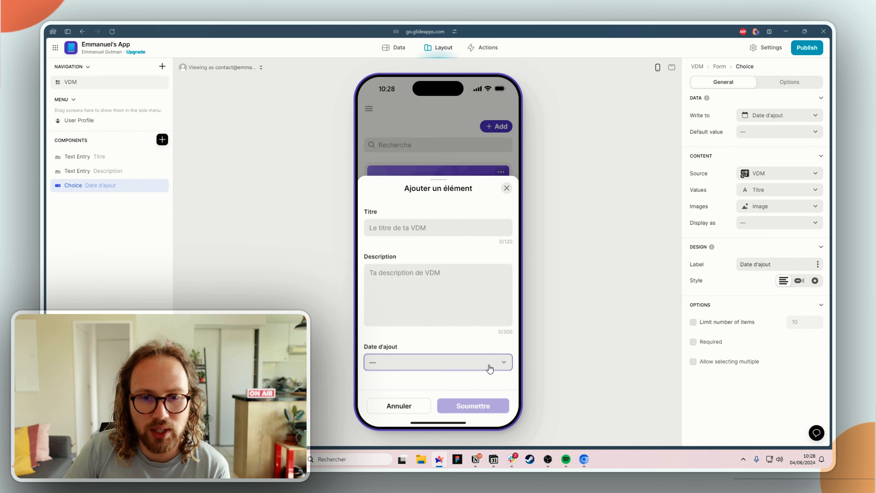
{"action": "left_click", "coordinate": [507, 364]}
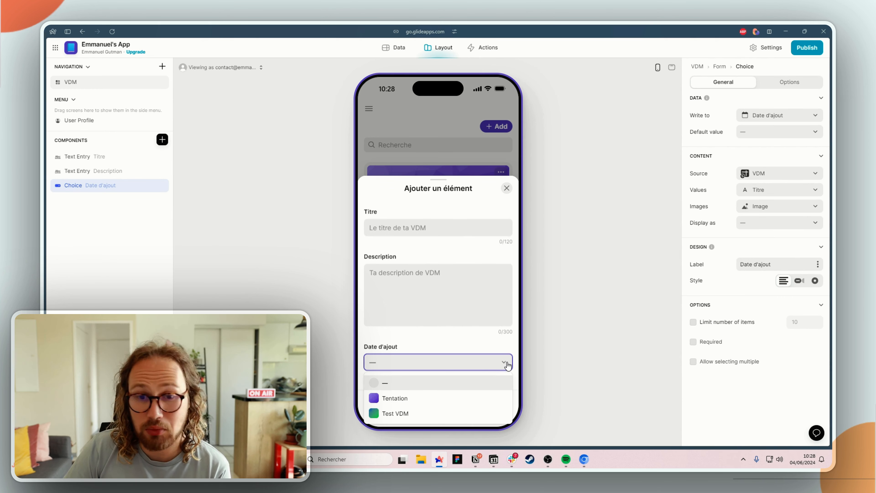
{"action": "left_click", "coordinate": [485, 366]}
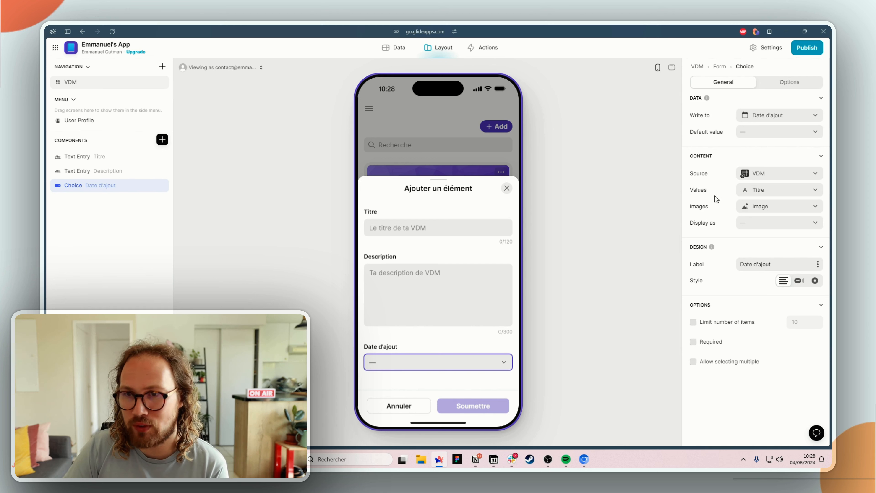
Set the Choice component's source to Catégories de VDM, with Nom de catégorie as both its values and its display text.
{"action": "left_click", "coordinate": [781, 174]}
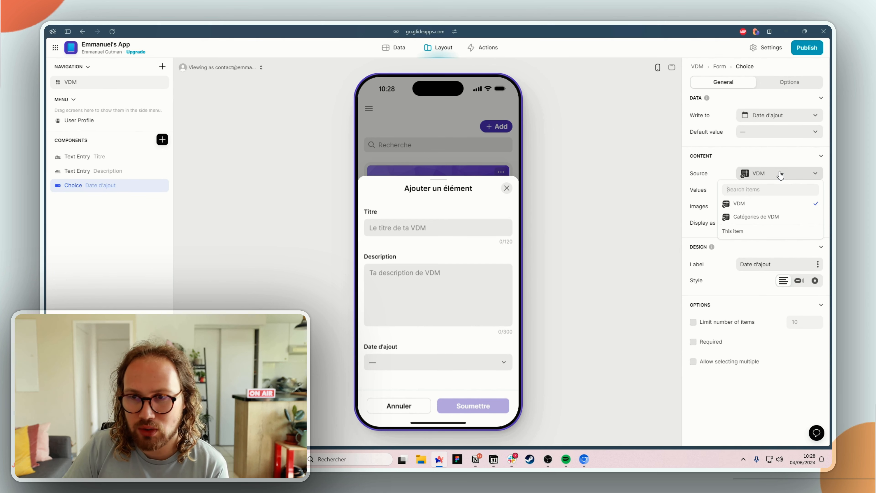
{"action": "left_click", "coordinate": [757, 218]}
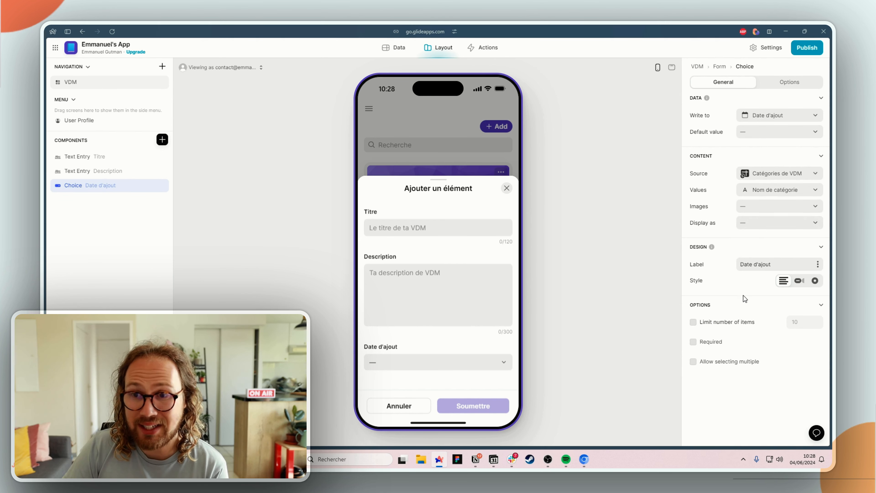
{"action": "left_click", "coordinate": [755, 195]}
{"action": "left_click", "coordinate": [756, 207]}
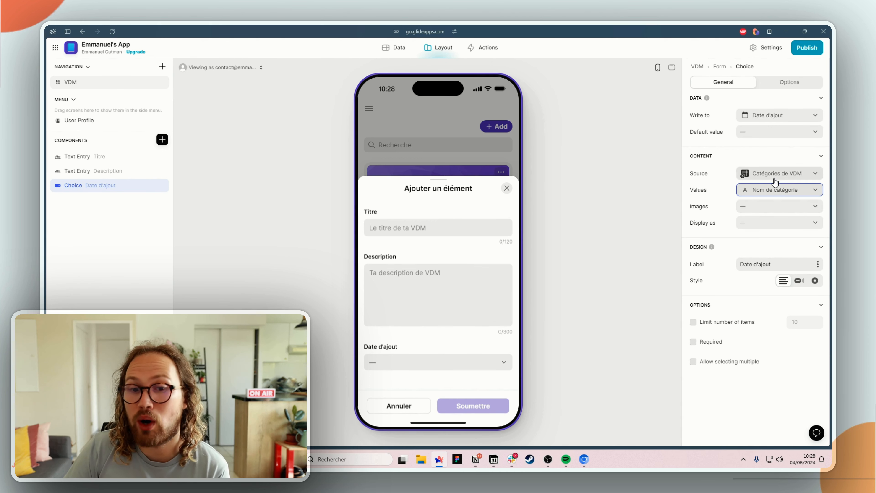
{"action": "left_click", "coordinate": [752, 223]}
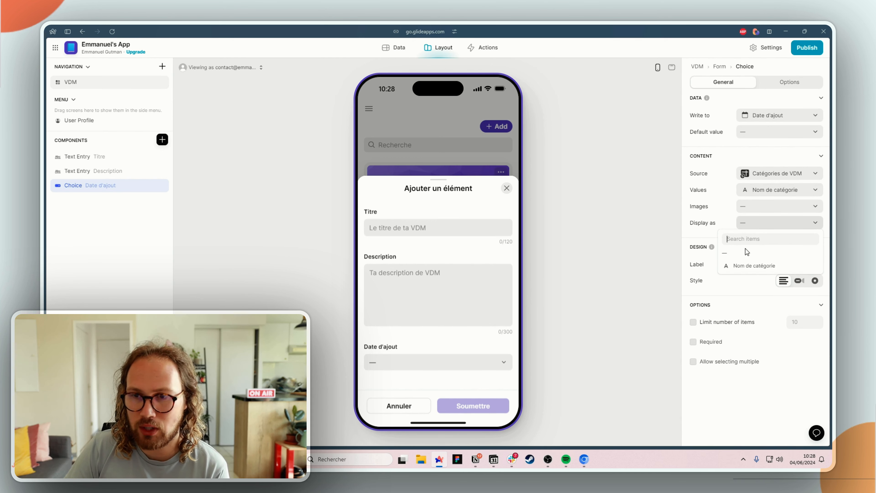
{"action": "left_click", "coordinate": [756, 266]}
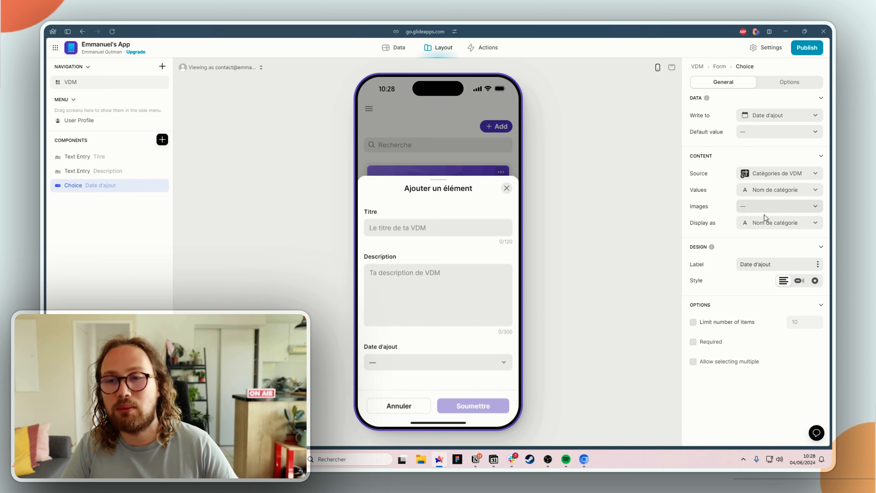
Add a Generate Image column named Image to the Catégories de VDM table, generating Triangles from Nom de catégorie.
{"action": "left_click", "coordinate": [399, 50]}
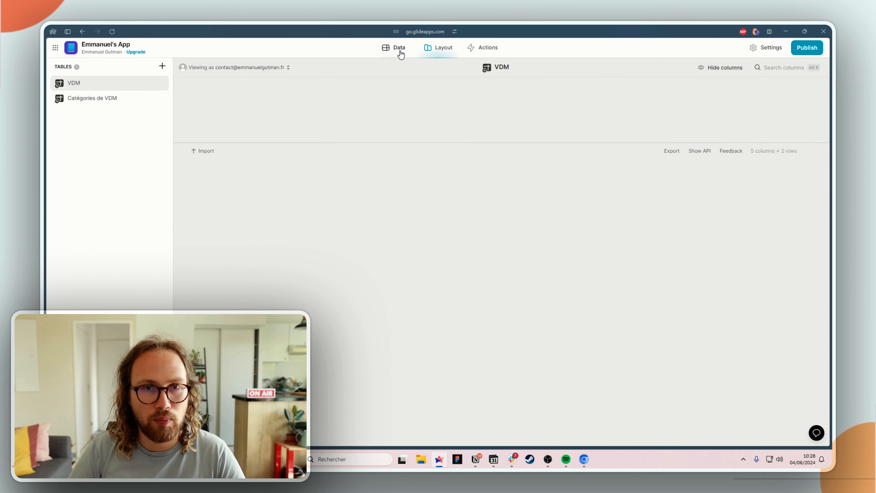
{"action": "left_click", "coordinate": [105, 101]}
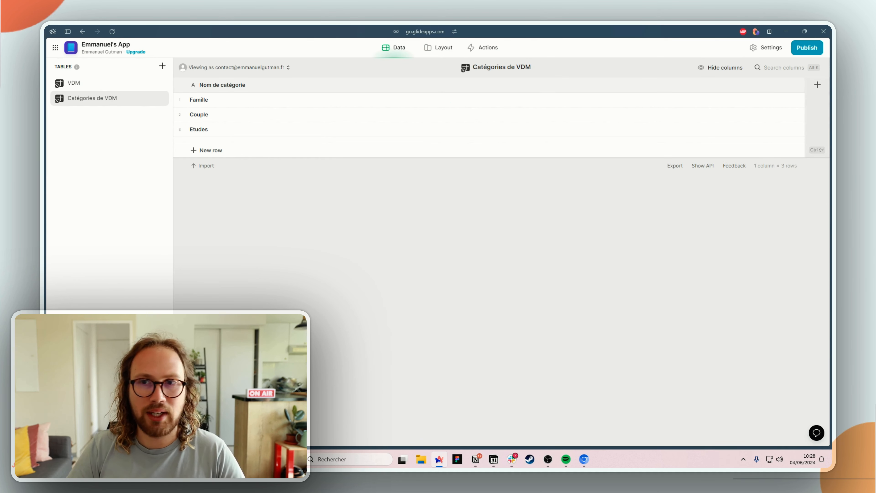
{"action": "left_click", "coordinate": [817, 85]}
{"action": "key", "text": "BackSpace"}
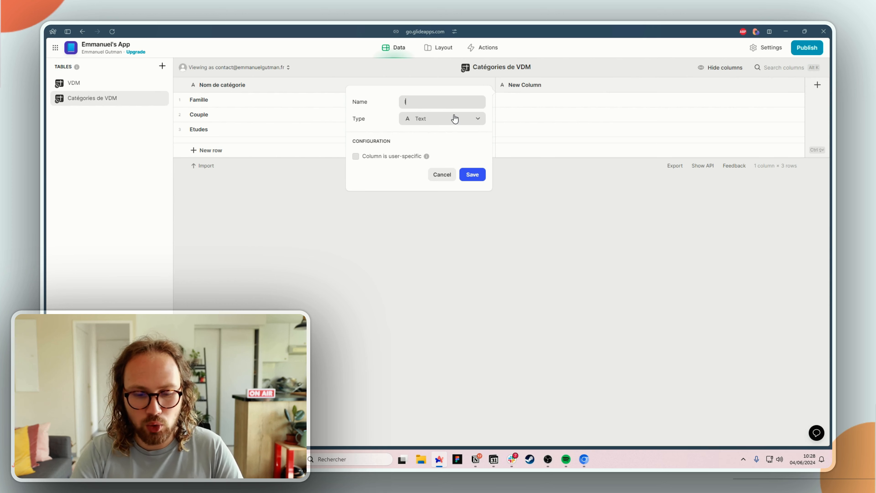
{"action": "left_click", "coordinate": [455, 118]}
{"action": "type", "text": "g"}
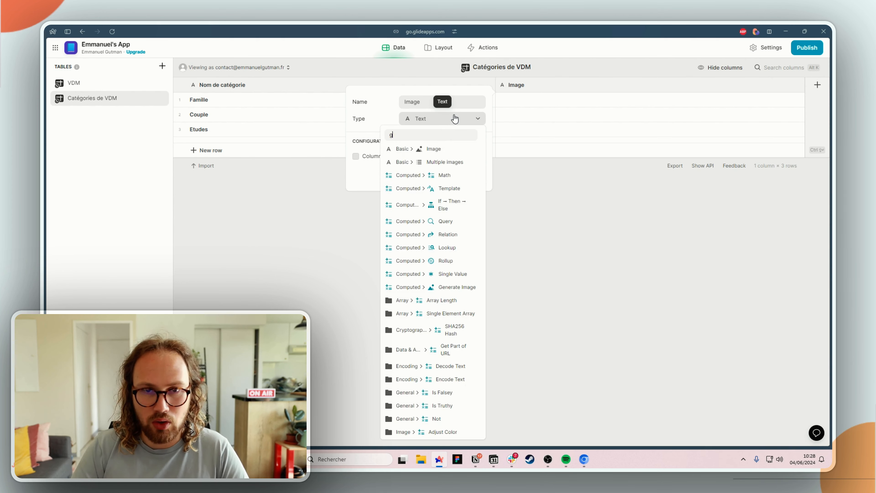
{"action": "type", "text": "énera"}
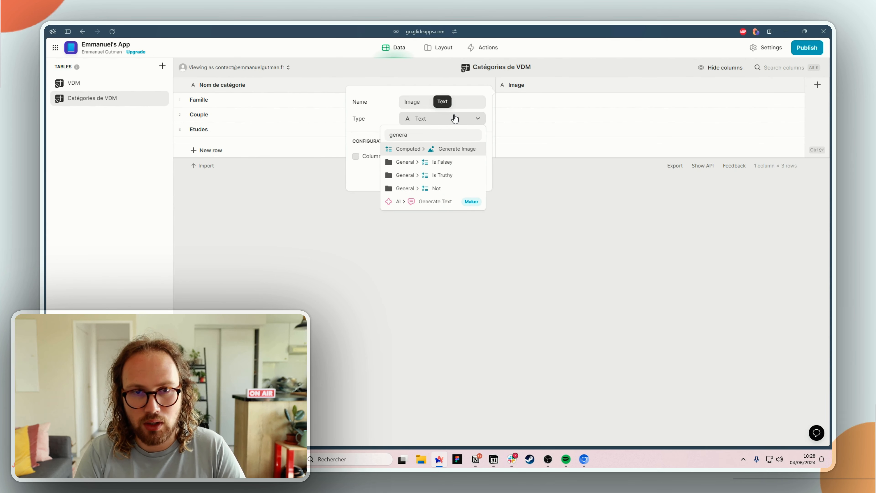
{"action": "left_click", "coordinate": [454, 148]}
{"action": "left_click", "coordinate": [480, 194]}
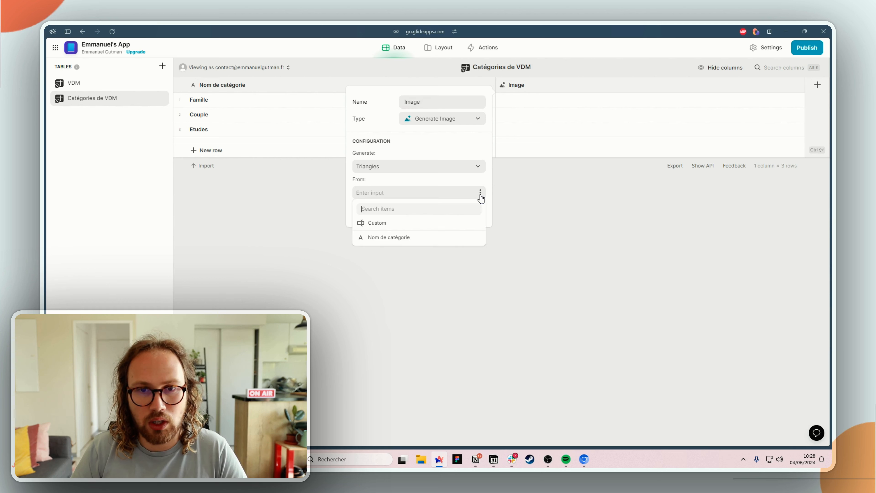
{"action": "left_click", "coordinate": [377, 240]}
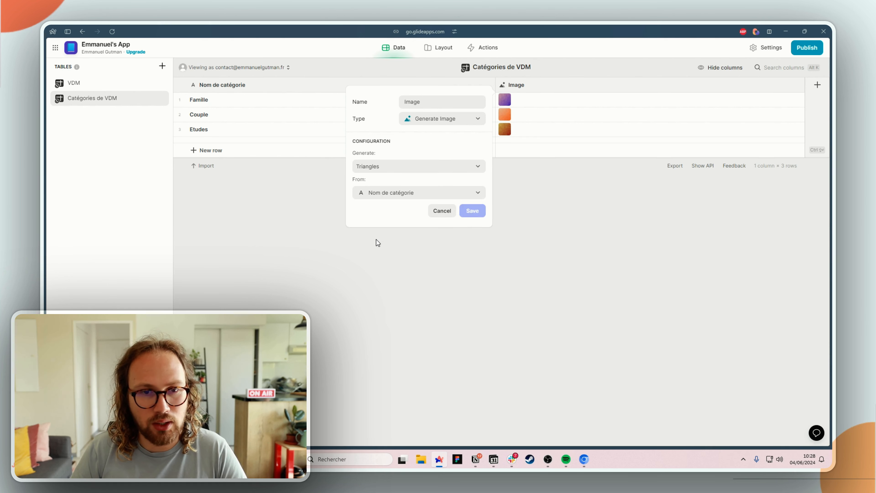
{"action": "left_click", "coordinate": [471, 210]}
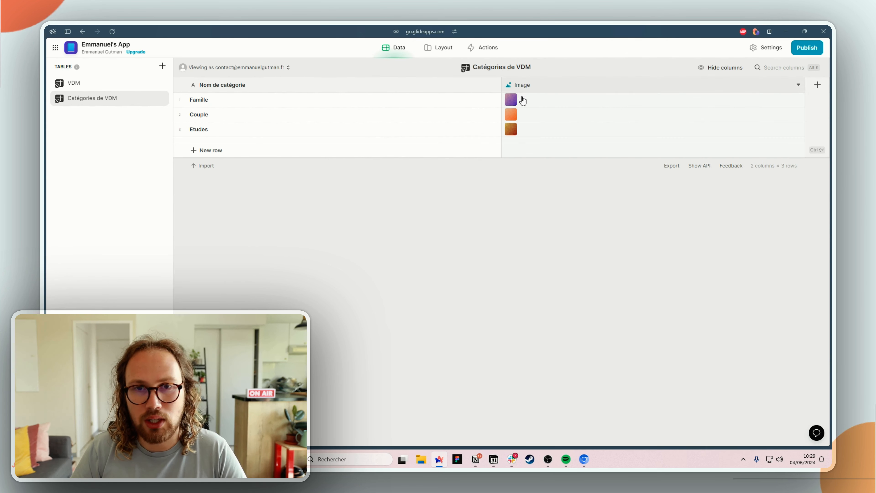
Set the Choice component's images to the Image column and look through its options in the preview.
{"action": "left_click", "coordinate": [449, 54]}
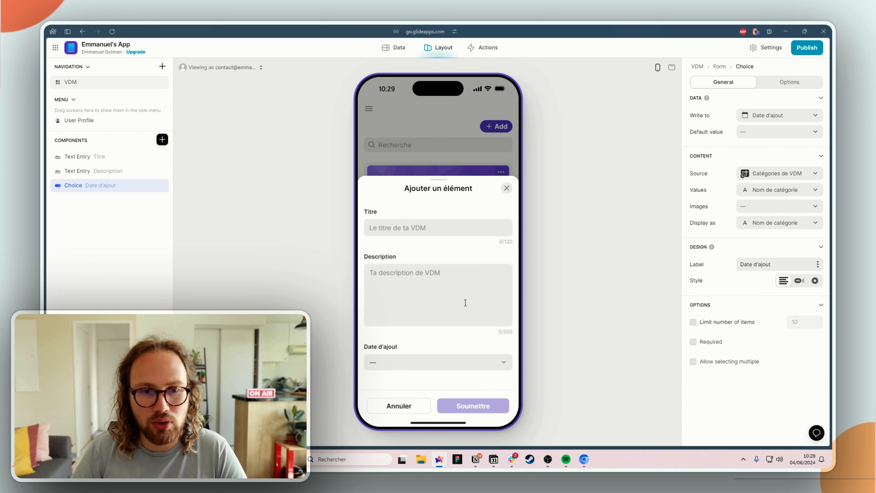
{"action": "left_click", "coordinate": [790, 212]}
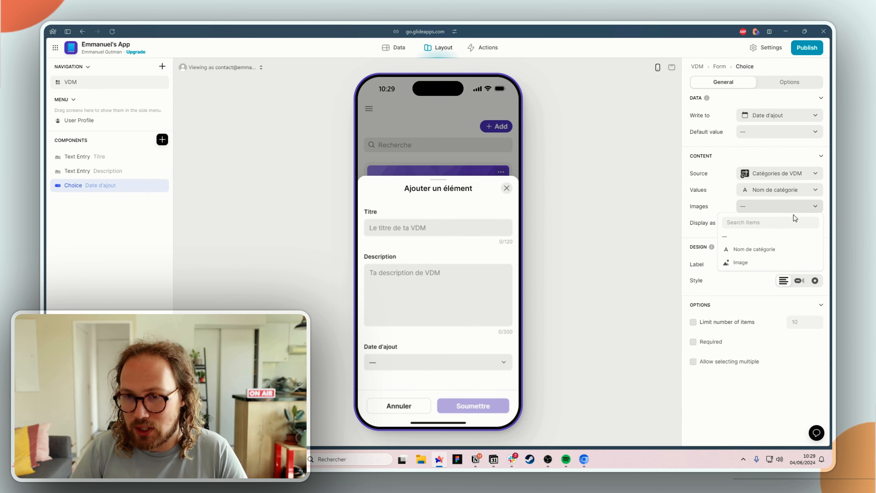
{"action": "left_click", "coordinate": [740, 262]}
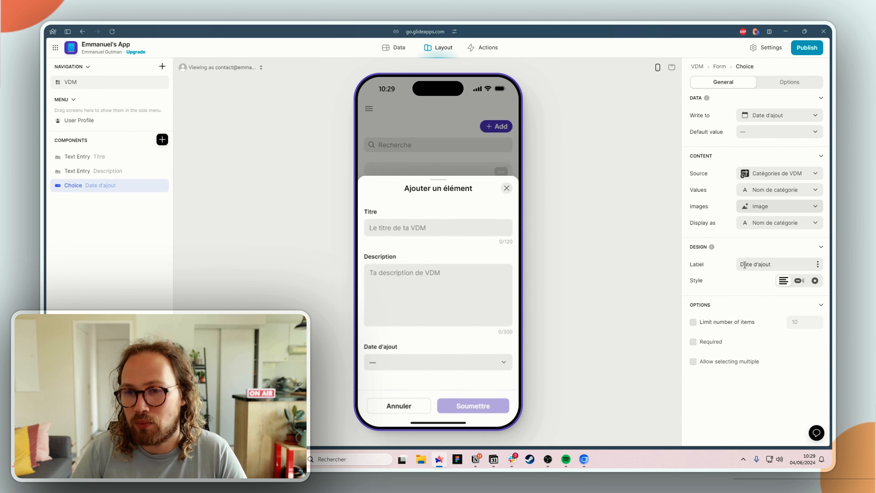
{"action": "left_click", "coordinate": [501, 365]}
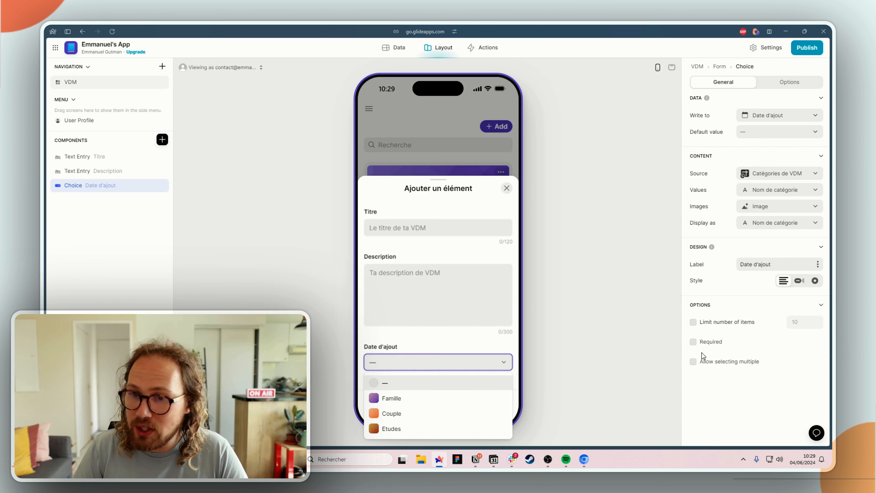
Make the Choice, Description and Titre fields of the add form required, and set the Choice style to chips.
{"action": "left_click", "coordinate": [693, 342]}
{"action": "left_click", "coordinate": [90, 172]}
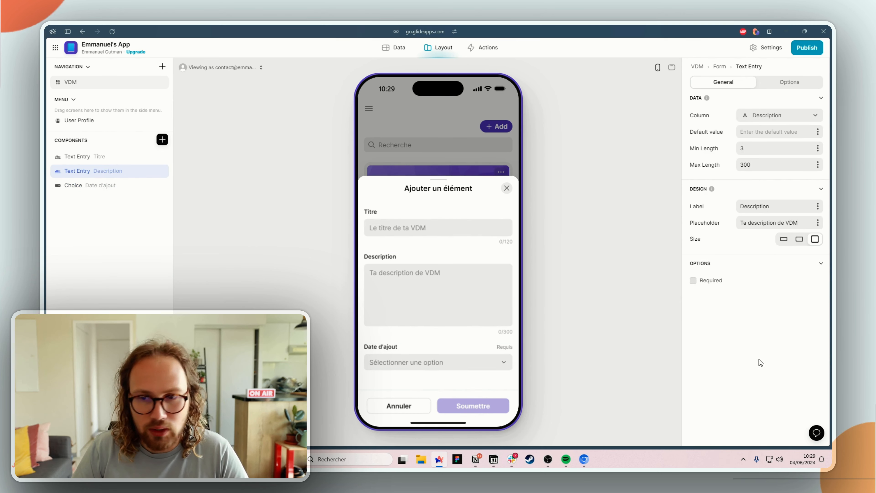
{"action": "left_click", "coordinate": [703, 283]}
{"action": "left_click", "coordinate": [399, 386]}
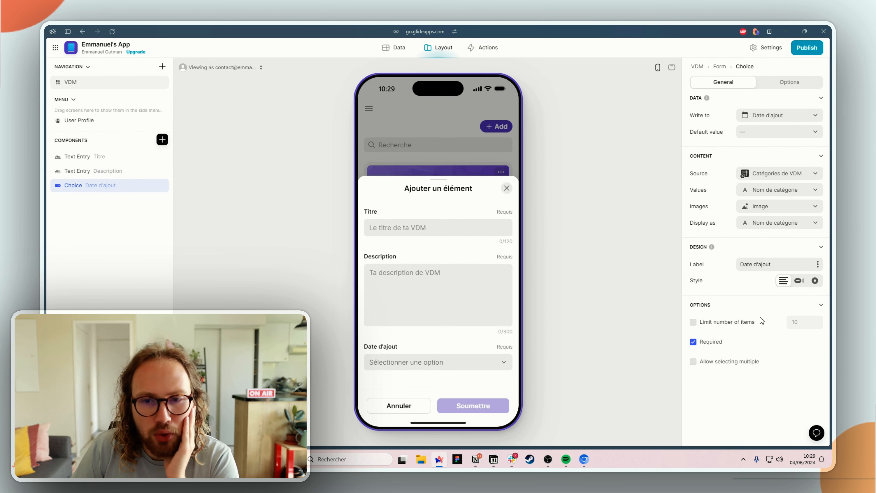
{"action": "left_click", "coordinate": [800, 281]}
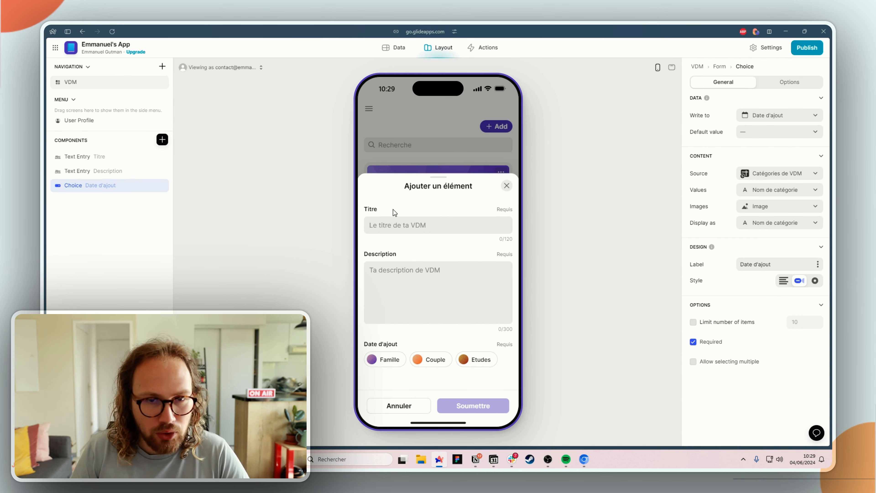
Submit a test VDM in the Etudes category, titled "Le fail de ma vie", describing a classmate wrongly blaming you in class.
{"action": "left_click", "coordinate": [400, 221]}
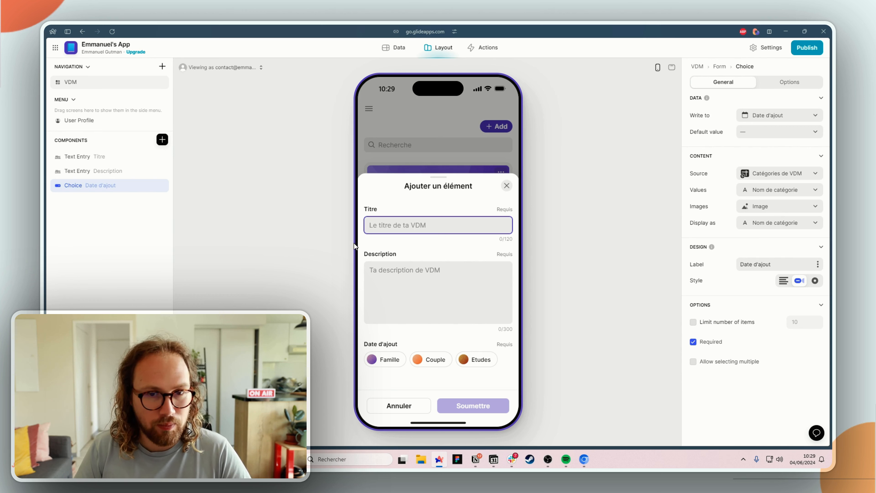
{"action": "type", "text": "Le fail de ma vie"}
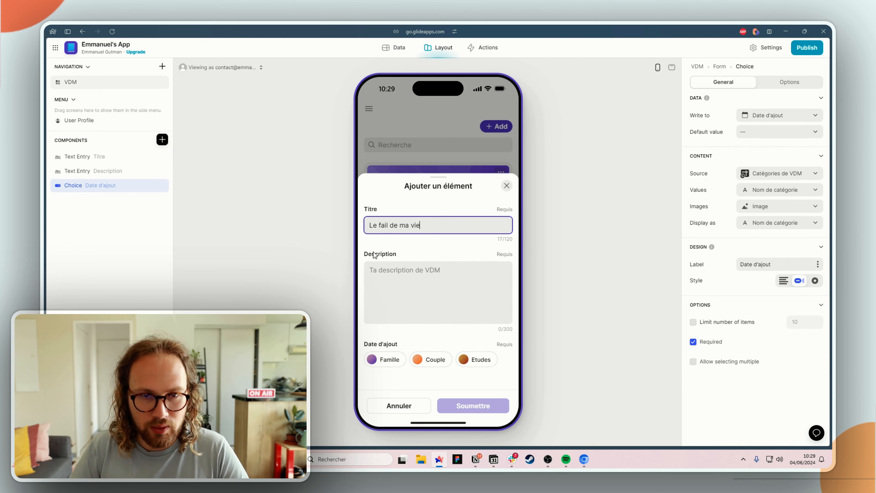
{"action": "left_click", "coordinate": [393, 278]}
{"action": "type", "text": "J'étais en classe. Je n'ai pas p"}
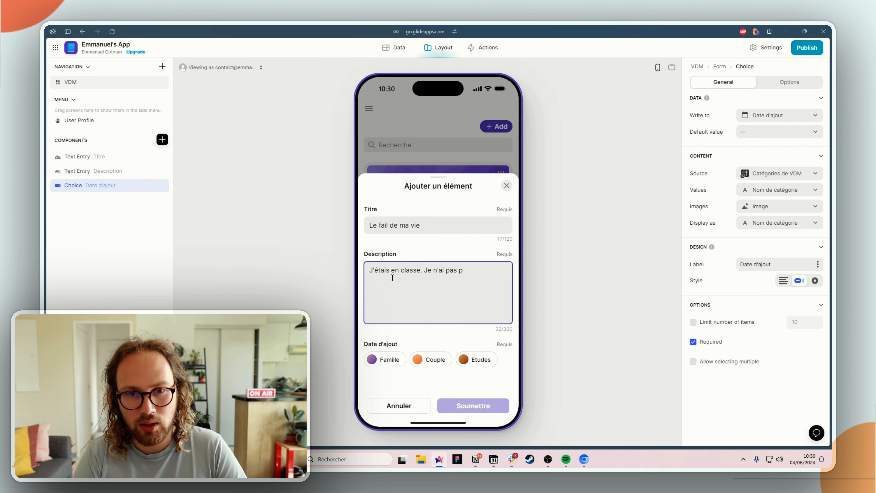
{"action": "type", "text": "mais mon camarade a cru, alors il a crié"}
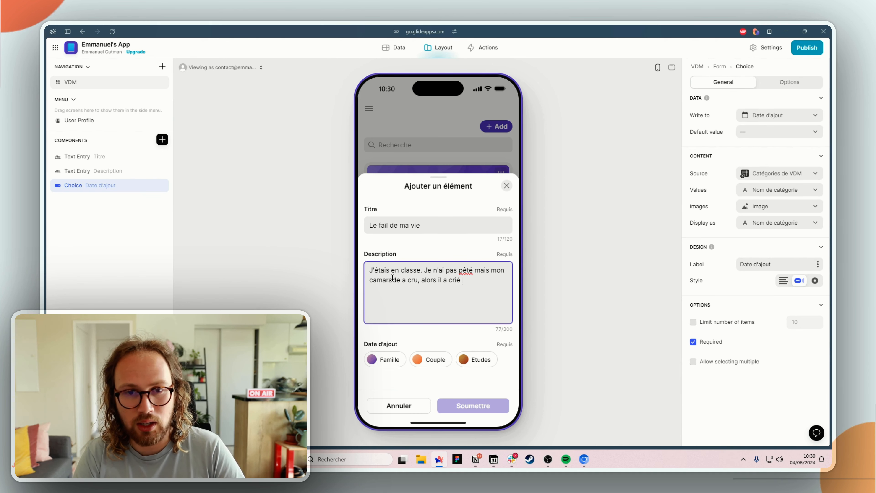
{"action": "type", "text": "mon nom. Toute la cl"}
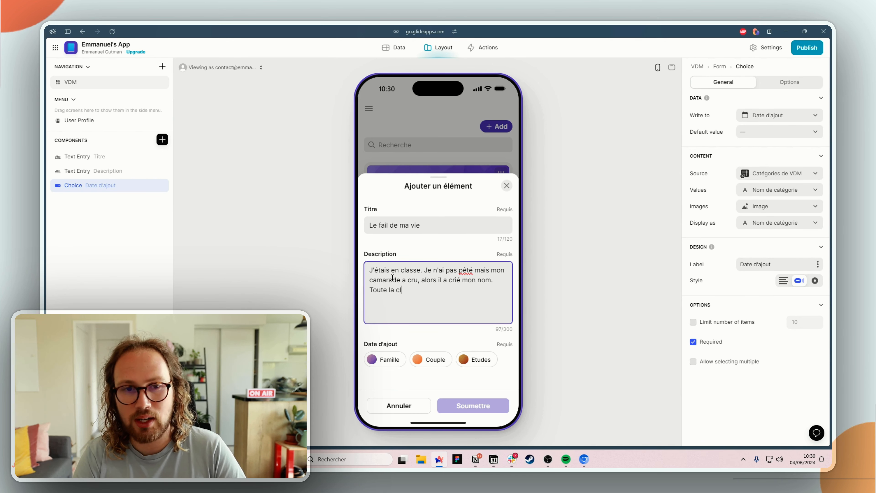
{"action": "type", "text": "asse a rigolé."}
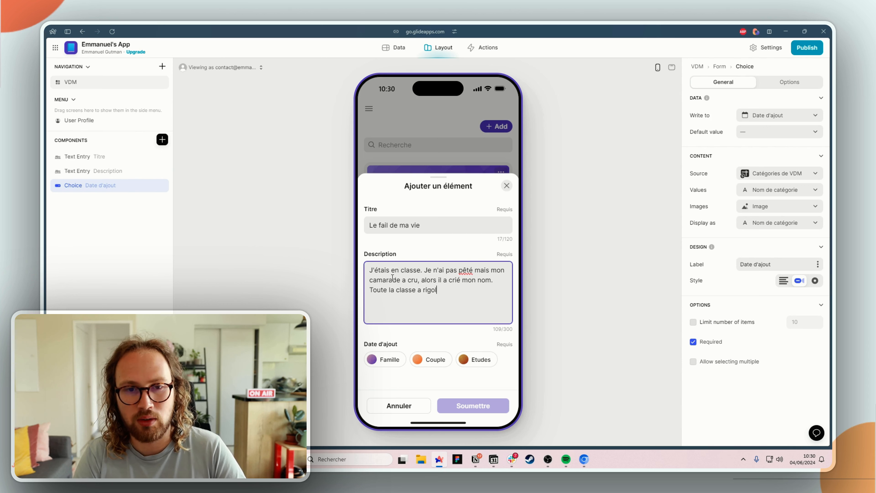
{"action": "left_click", "coordinate": [476, 358]}
{"action": "left_click", "coordinate": [488, 403]}
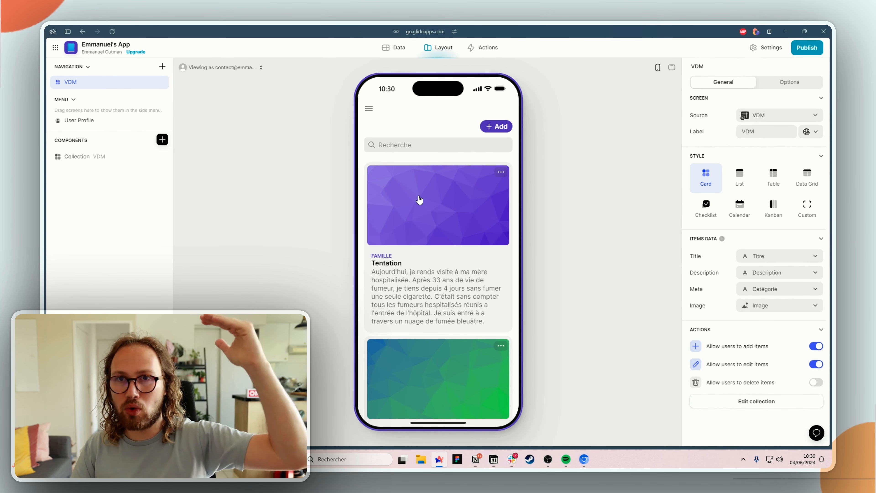
Sort the VDM collection by Date d'ajout from Z to A.
{"action": "left_click", "coordinate": [104, 161]}
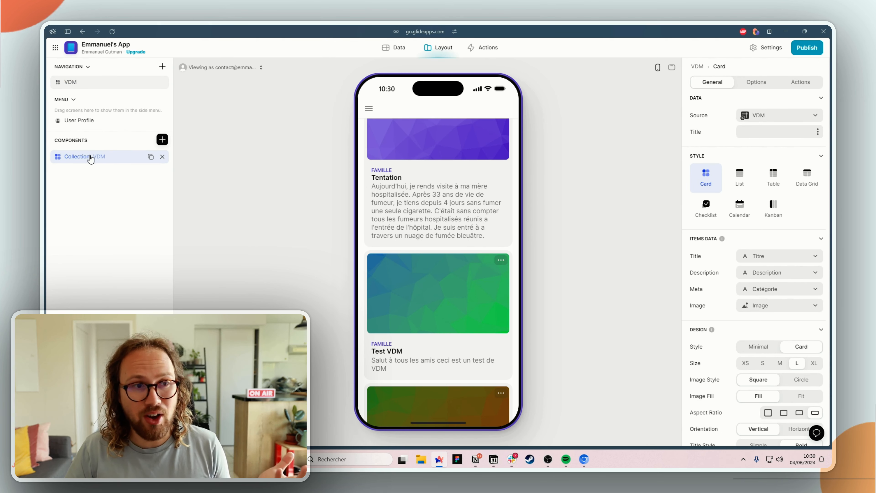
{"action": "left_click", "coordinate": [757, 83]}
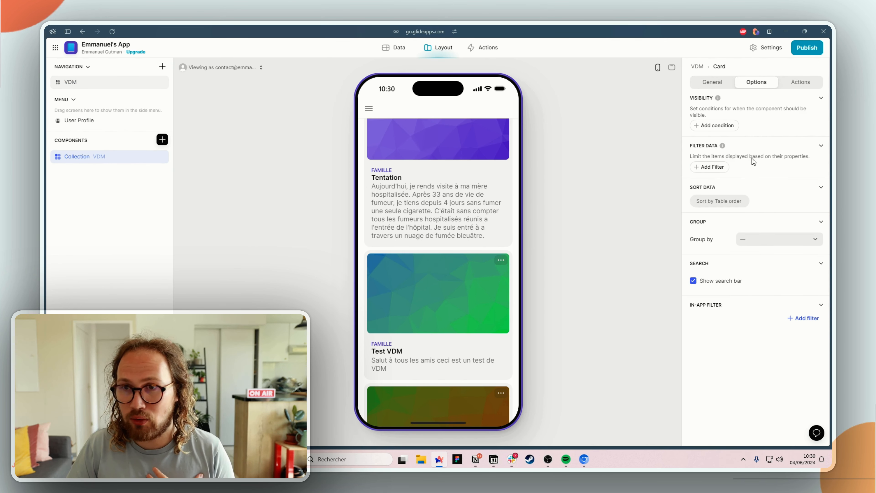
{"action": "left_click", "coordinate": [711, 202]}
{"action": "left_click", "coordinate": [726, 218]}
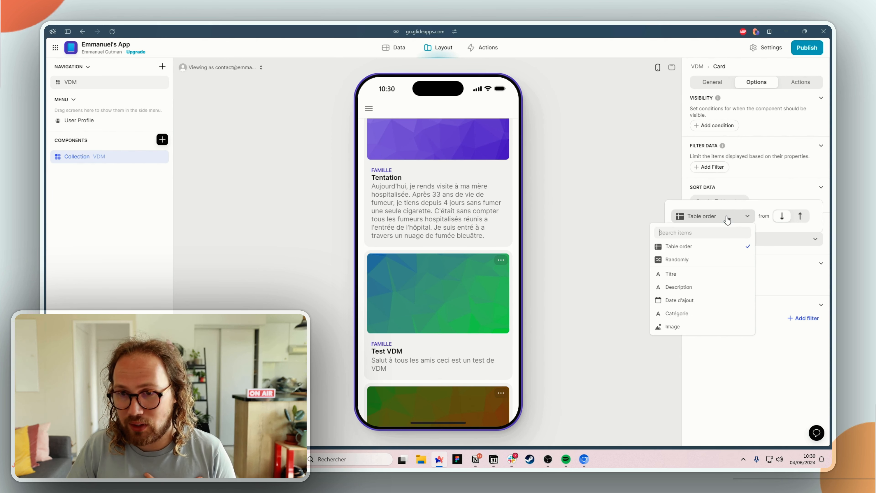
{"action": "left_click", "coordinate": [695, 300]}
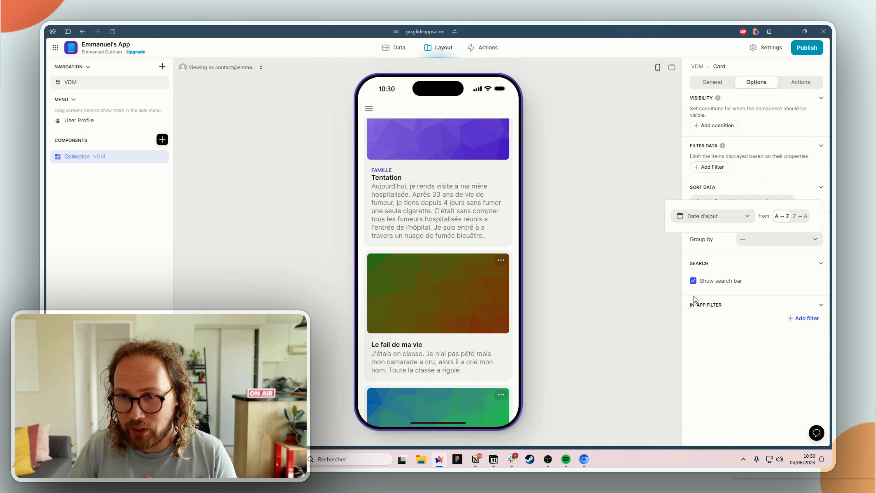
{"action": "left_click", "coordinate": [796, 218]}
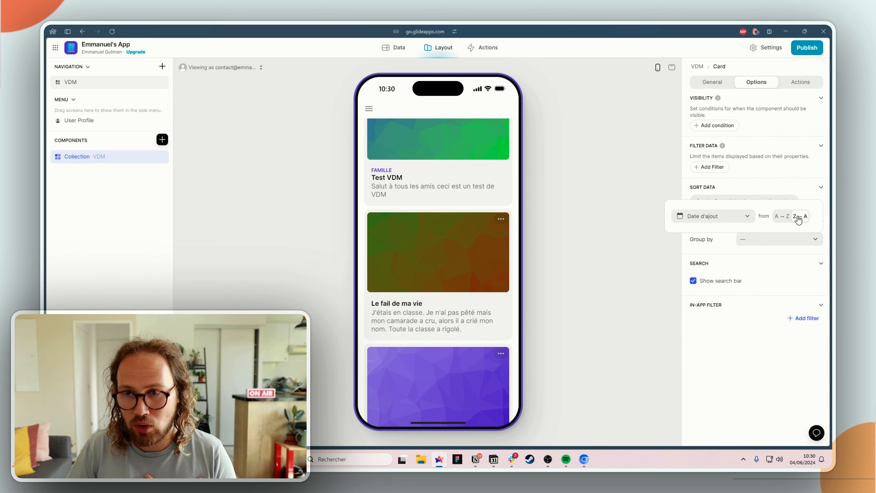
Check the VDM table's rows, and add a current date/time value to the add form that writes to Date d'ajout.
{"action": "left_click", "coordinate": [394, 48]}
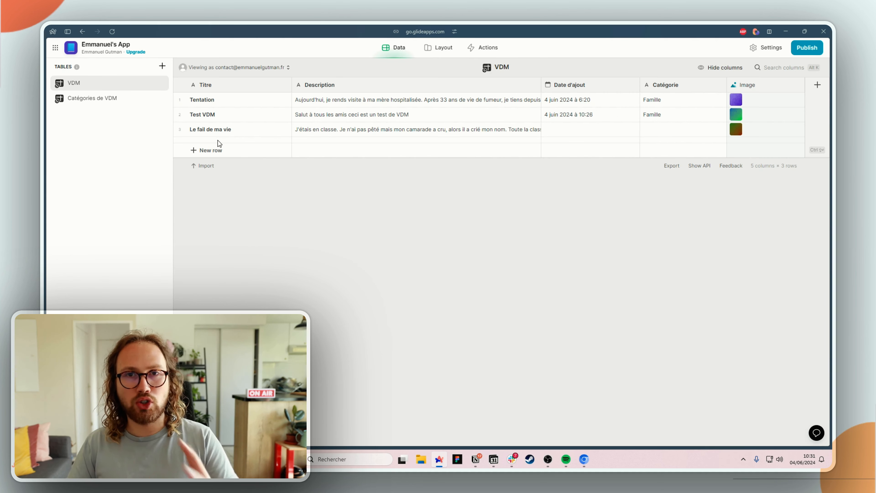
{"action": "left_click", "coordinate": [439, 49]}
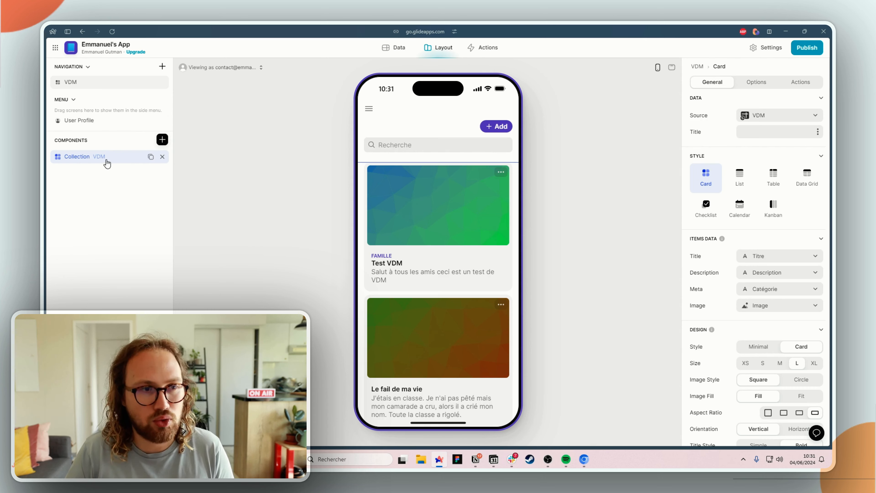
{"action": "left_click", "coordinate": [494, 127]}
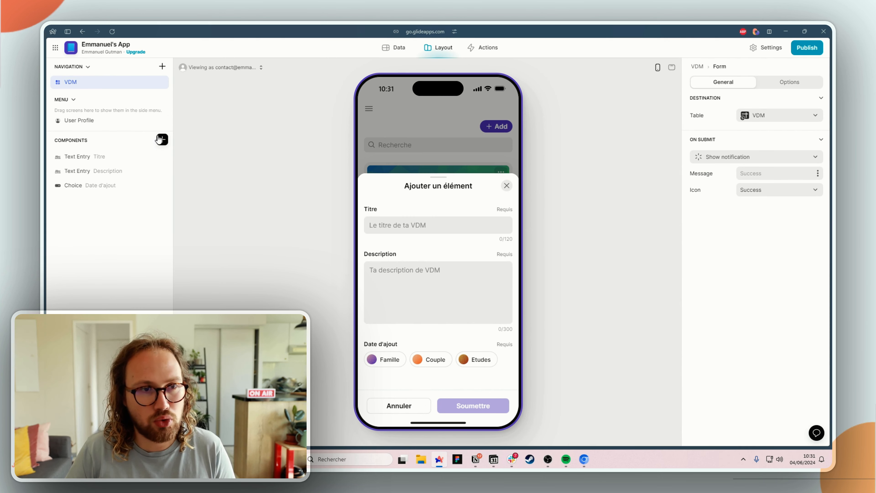
{"action": "left_click", "coordinate": [162, 139]}
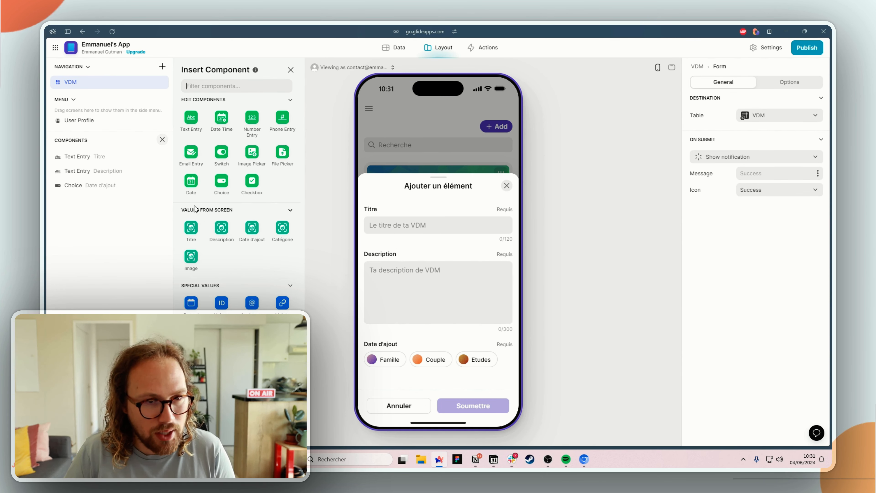
{"action": "scroll", "coordinate": [217, 216], "scroll_direction": "down", "scroll_amount": 2}
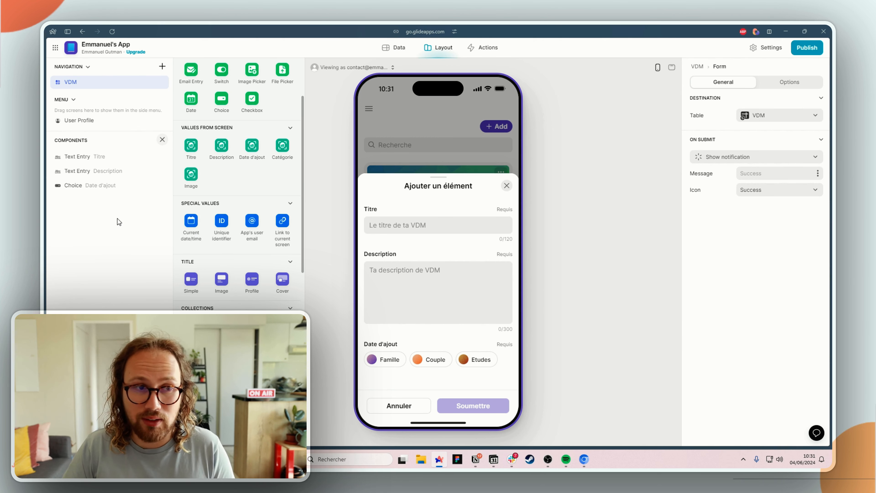
{"action": "left_click", "coordinate": [202, 224]}
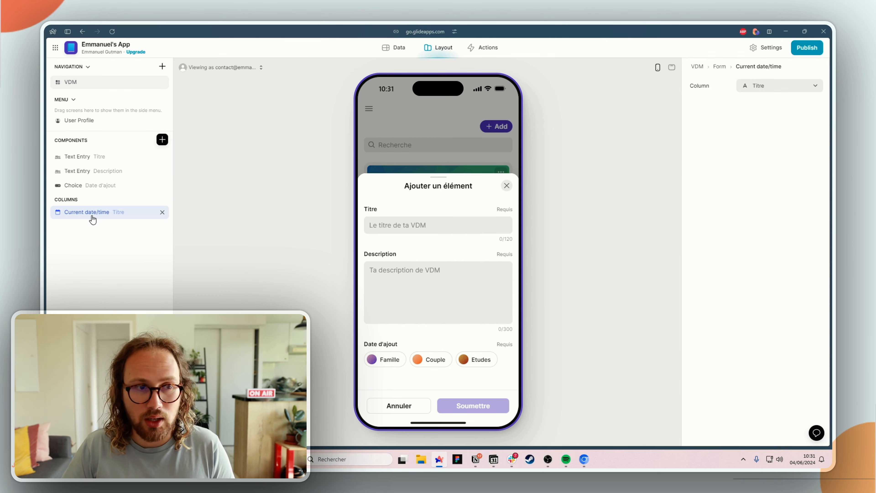
{"action": "left_click", "coordinate": [762, 88]}
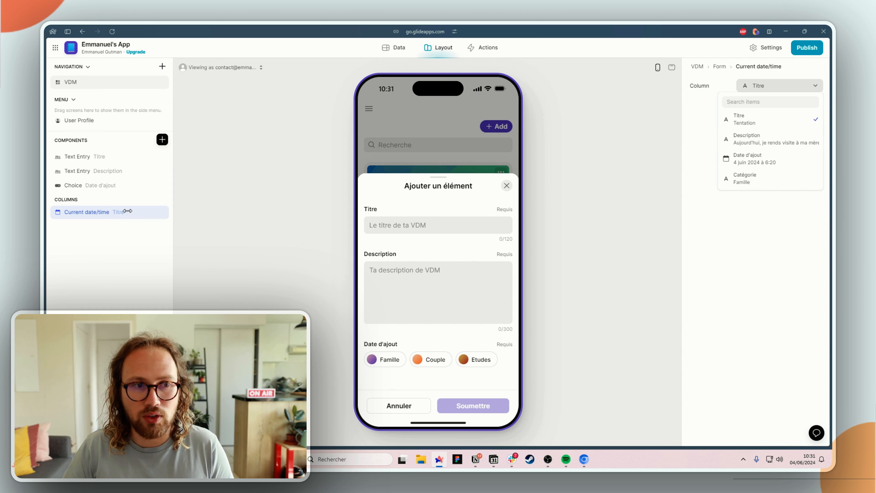
{"action": "left_click", "coordinate": [763, 162]}
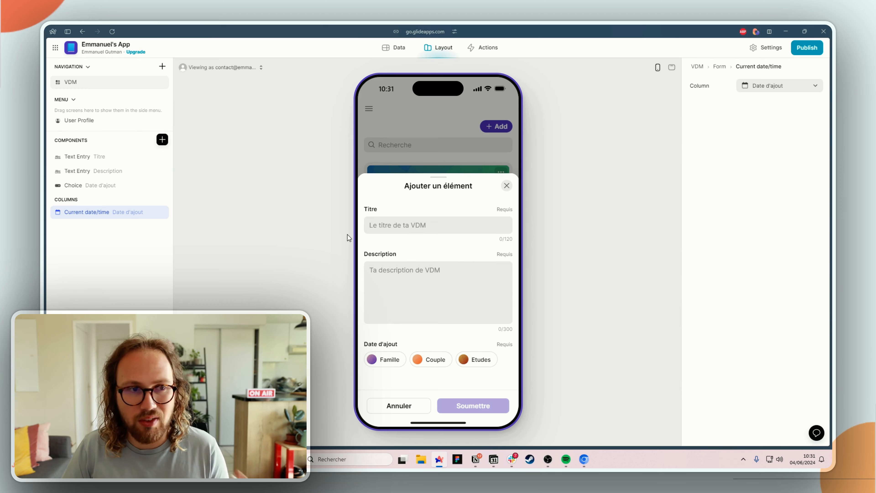
Delete the "Le fail de ma vie" row from the VDM table.
{"action": "left_click", "coordinate": [401, 50]}
{"action": "left_click", "coordinate": [180, 129]}
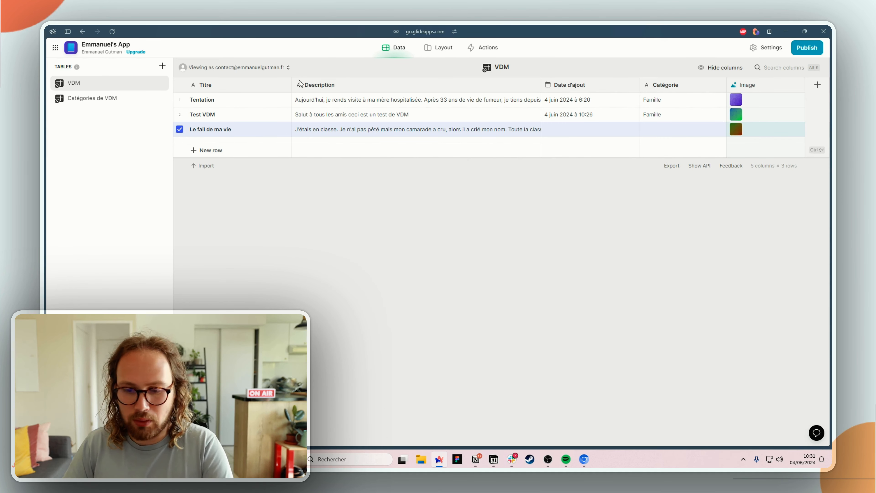
{"action": "key", "text": "Delete"}
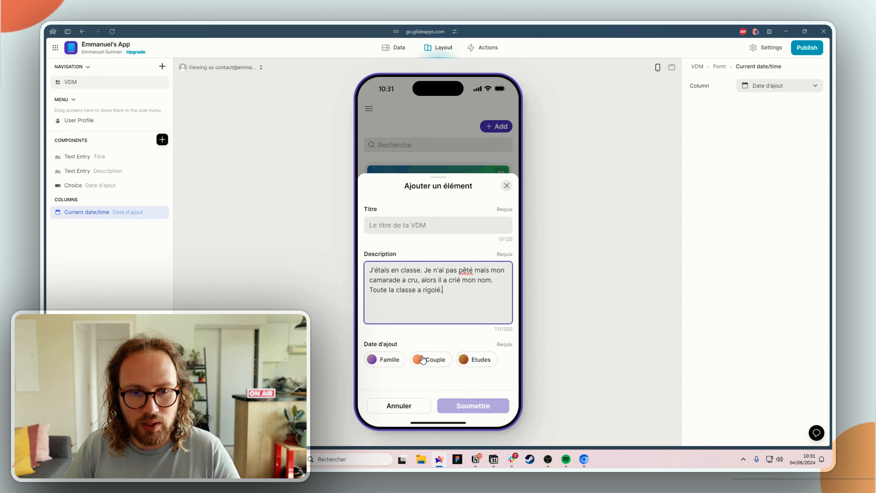
Submit a VDM in the Etudes category titled "La fail de ma vie", with the description of the classmate wrongly blaming you in class.
{"action": "left_click", "coordinate": [477, 360]}
{"action": "left_click", "coordinate": [421, 224]}
{"action": "type", "text": "La fail de ma vie"}
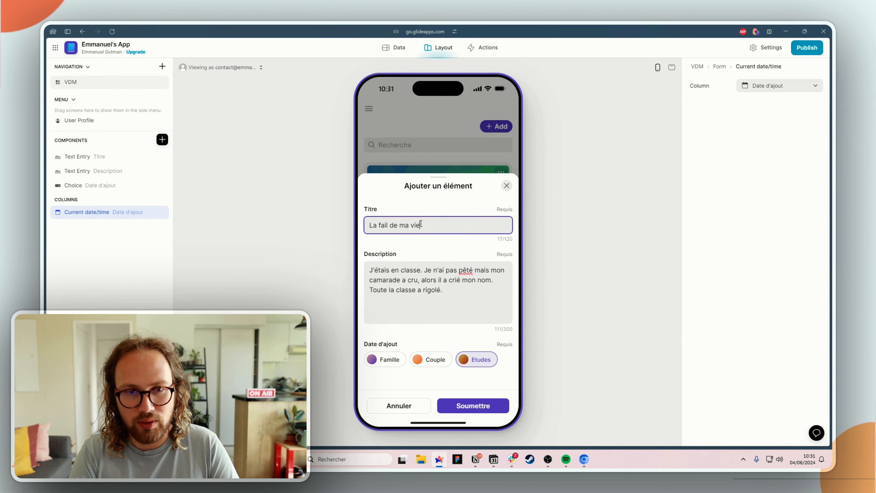
{"action": "key", "text": "Return"}
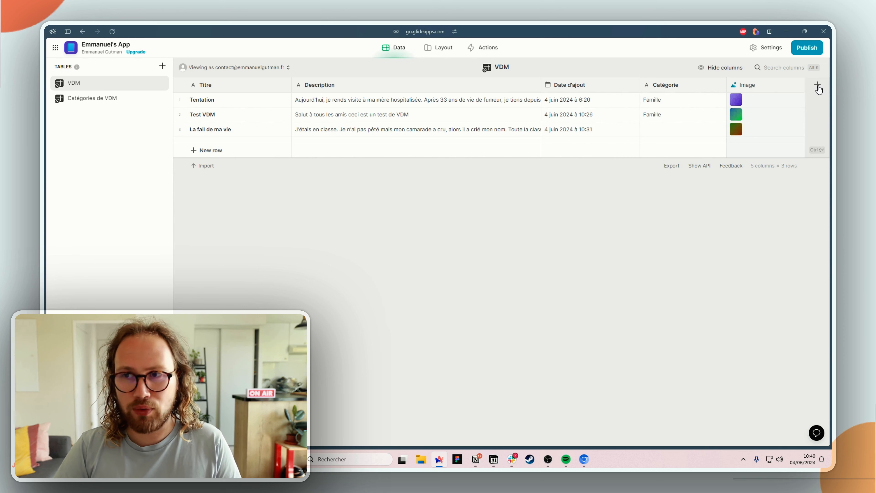
Add a column named "Desc. + VDM" to the VDM table and set its type to Template.
{"action": "left_click", "coordinate": [817, 85]}
{"action": "left_click", "coordinate": [671, 106]}
{"action": "key", "text": "ctrl+shift+Left"}
{"action": "key", "text": "ctrl+shift+Left"}
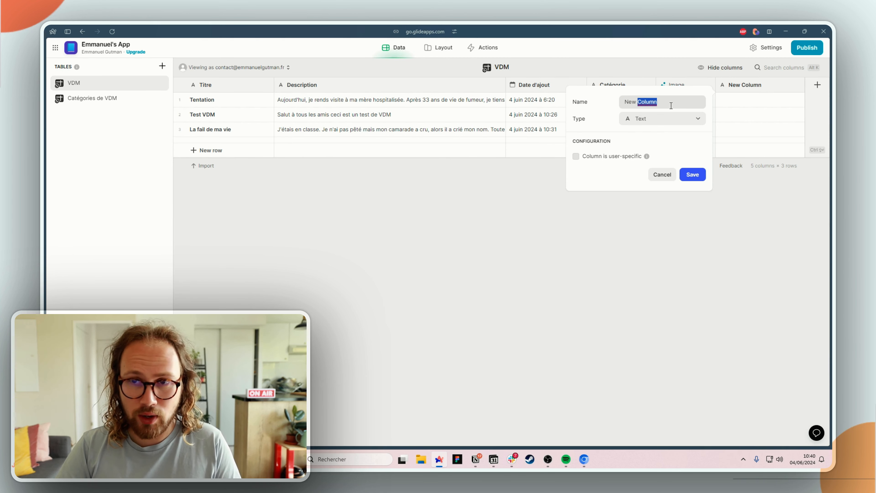
{"action": "type", "text": "De"}
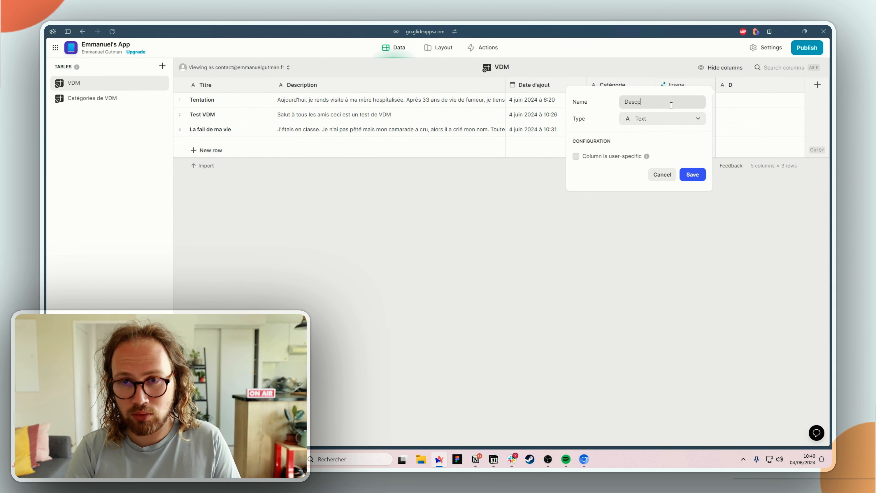
{"action": "type", "text": "scp"}
{"action": "key", "text": "BackSpace"}
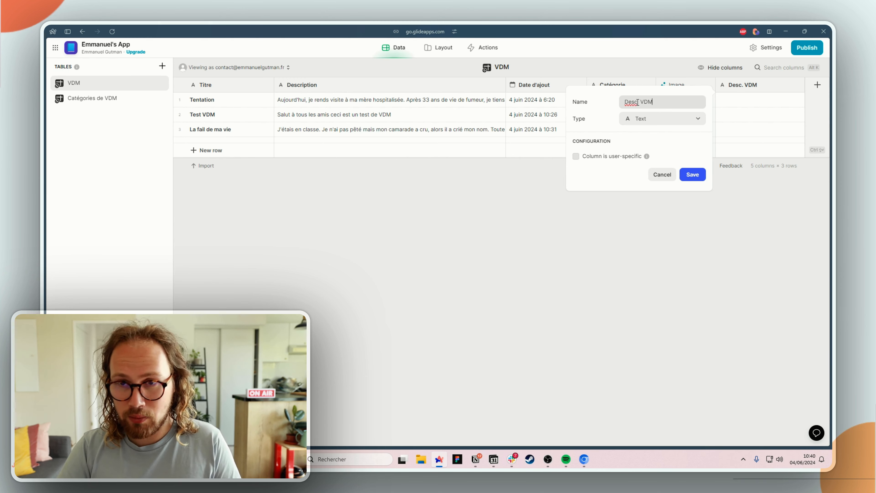
{"action": "left_click", "coordinate": [646, 119]}
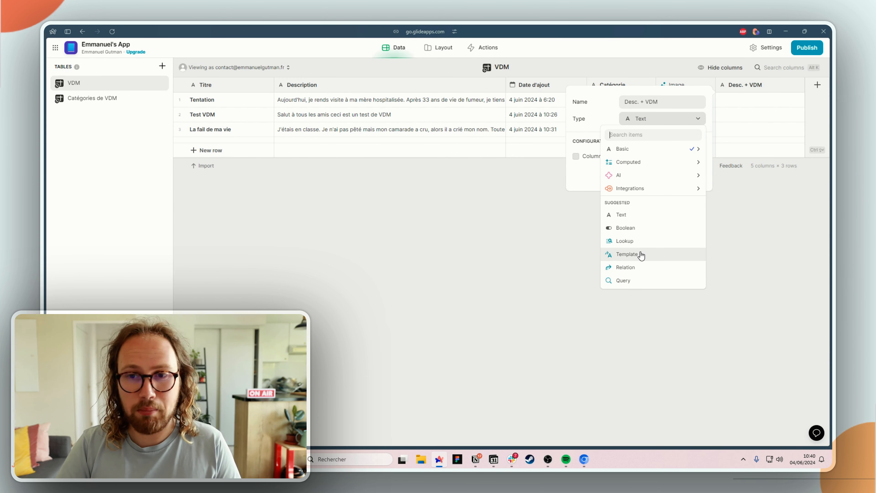
{"action": "left_click", "coordinate": [641, 255]}
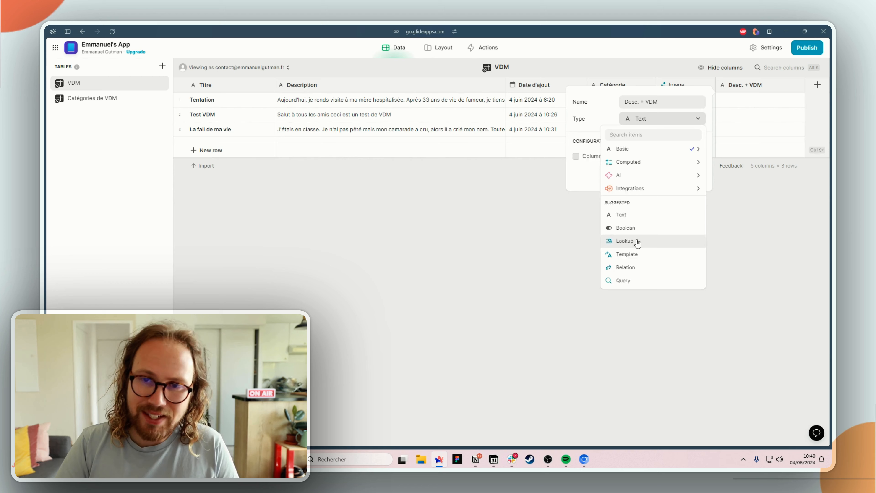
{"action": "left_click", "coordinate": [641, 255]}
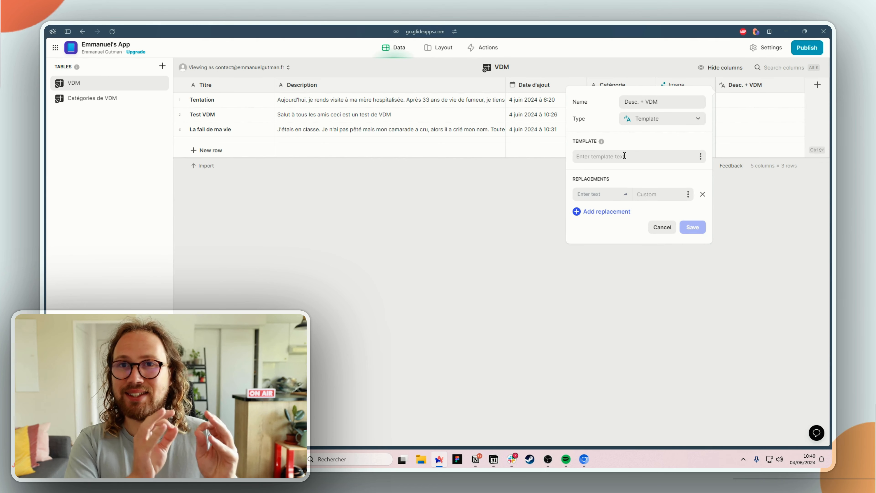
Enter "Description VDM" as the template text of the Desc. + VDM column.
{"action": "left_click", "coordinate": [624, 156]}
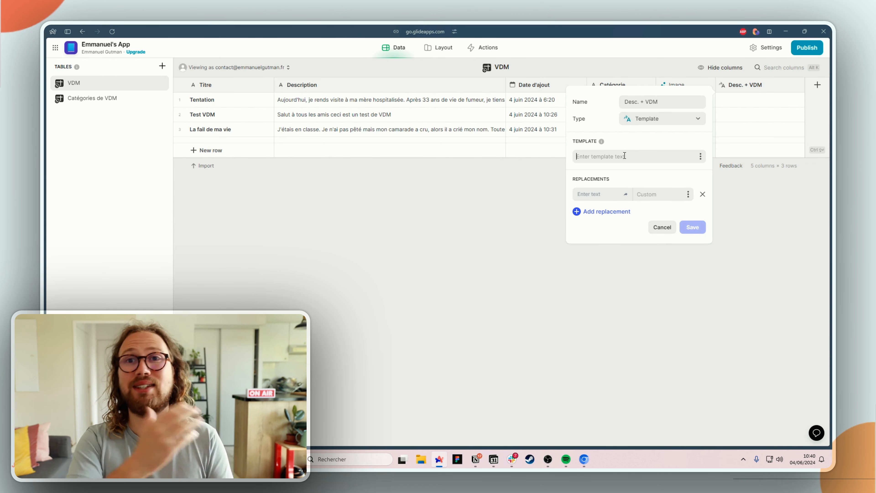
{"action": "type", "text": "Description"}
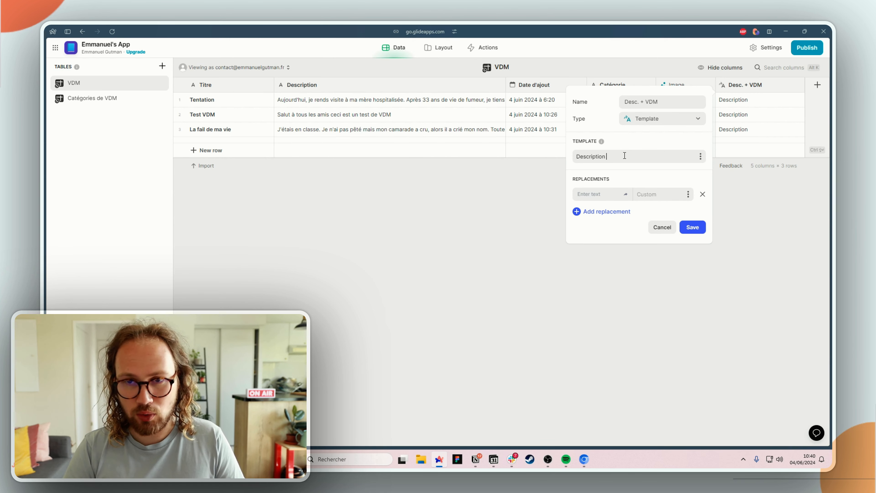
{"action": "type", "text": "VD"}
{"action": "key", "text": "Left"}
{"action": "key", "text": "Left"}
{"action": "key", "text": "Left"}
{"action": "key", "text": "Left"}
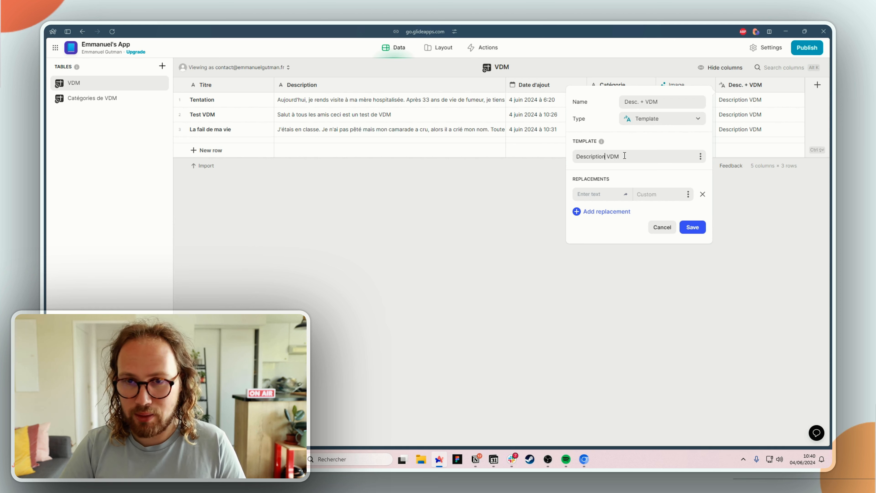
Add a replacement that swaps the word "Description" in the template for the Description column's value.
{"action": "key", "text": "ctrl+shift+Left"}
{"action": "key", "text": "ctrl+c"}
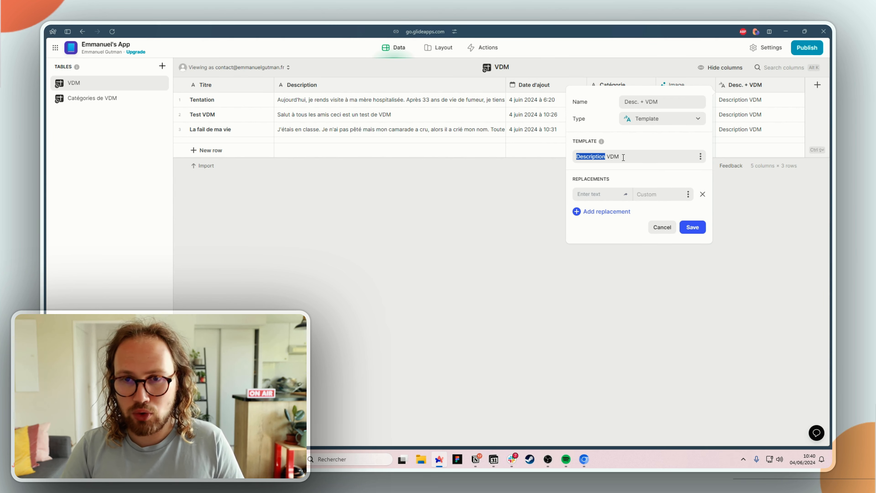
{"action": "left_click", "coordinate": [607, 193]}
{"action": "key", "text": "ctrl+v"}
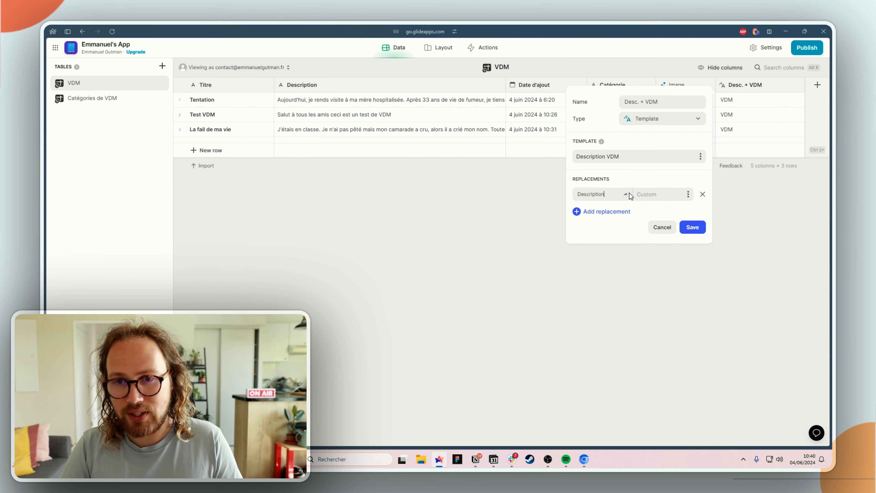
{"action": "left_click", "coordinate": [687, 195]}
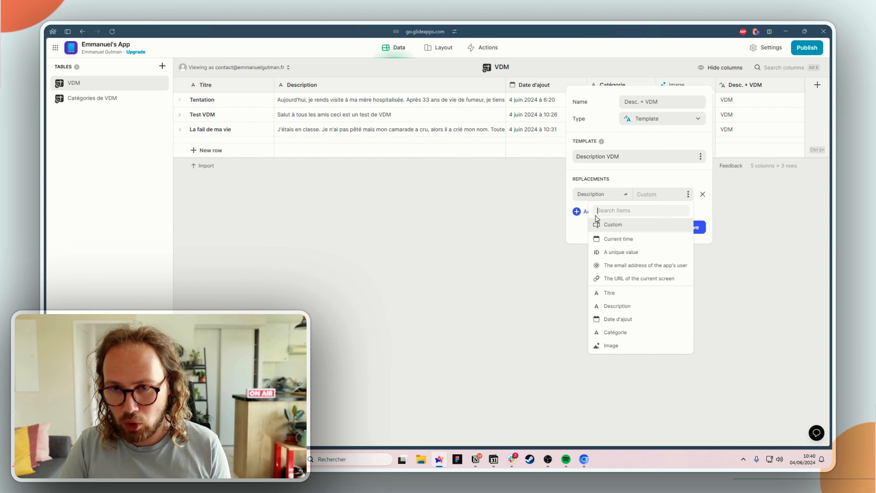
{"action": "left_click", "coordinate": [625, 307]}
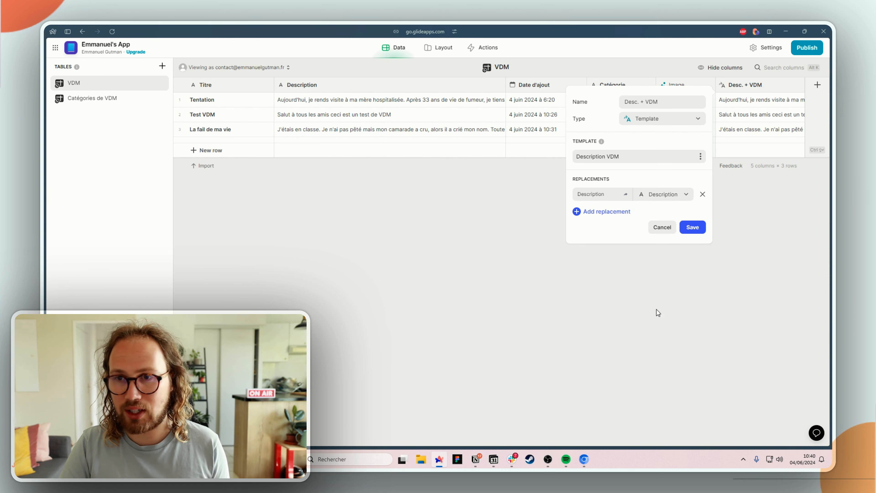
Save the Desc. + VDM template column and check its combined text in the table rows.
{"action": "triple_click", "coordinate": [577, 157]}
{"action": "left_click", "coordinate": [606, 157]}
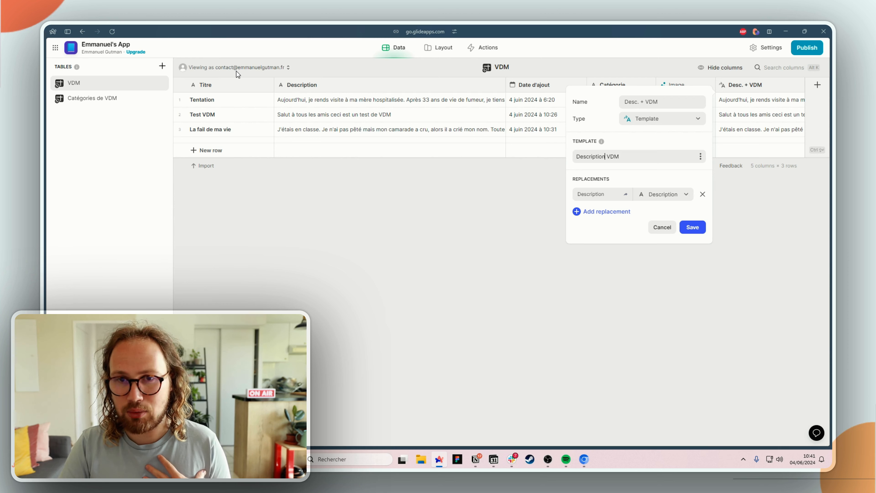
{"action": "double_click", "coordinate": [608, 157]}
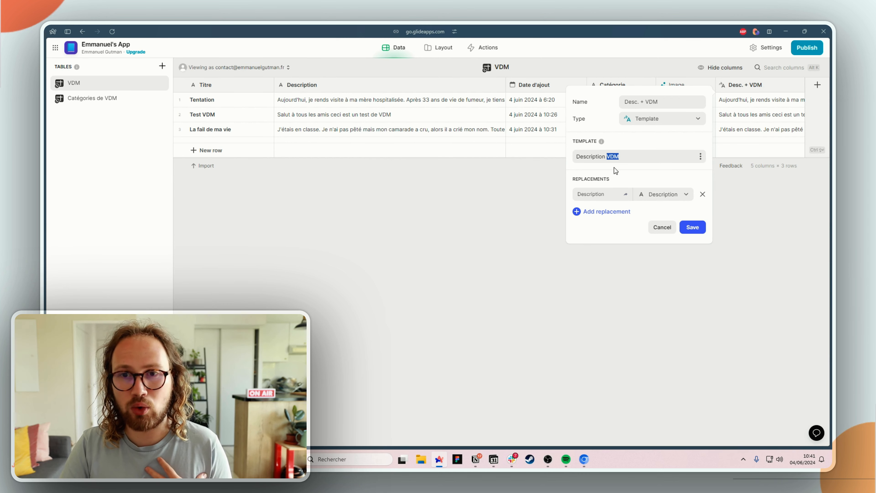
{"action": "left_click", "coordinate": [692, 233]}
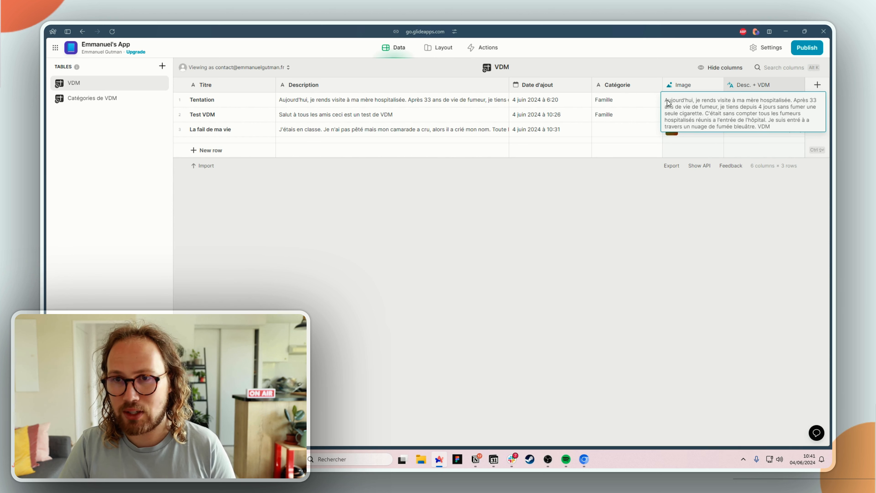
{"action": "left_click", "coordinate": [755, 133]}
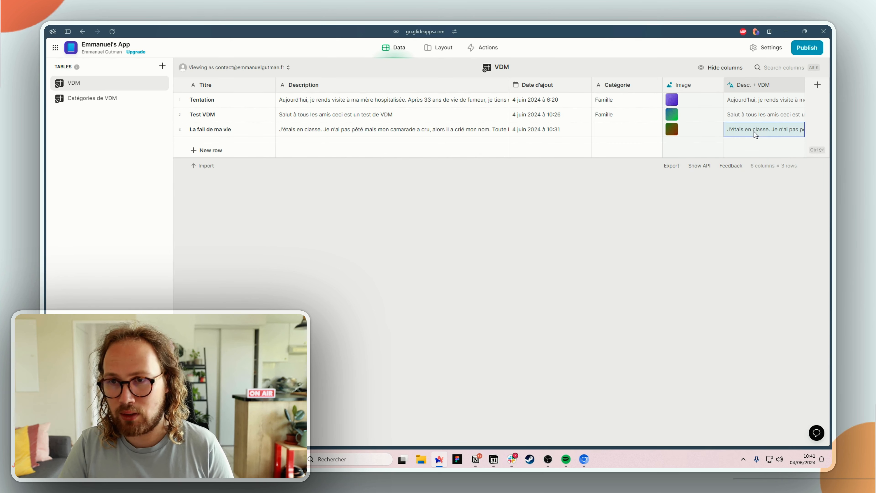
{"action": "left_click", "coordinate": [755, 132]}
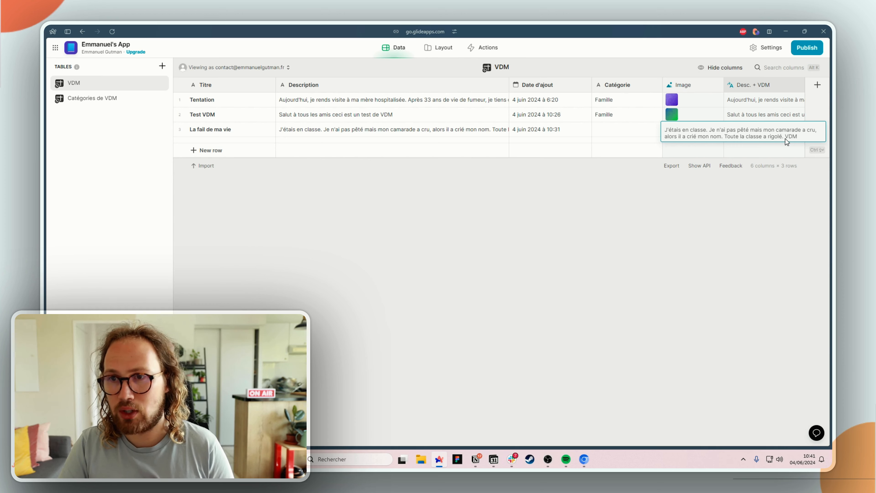
{"action": "left_click", "coordinate": [783, 115]}
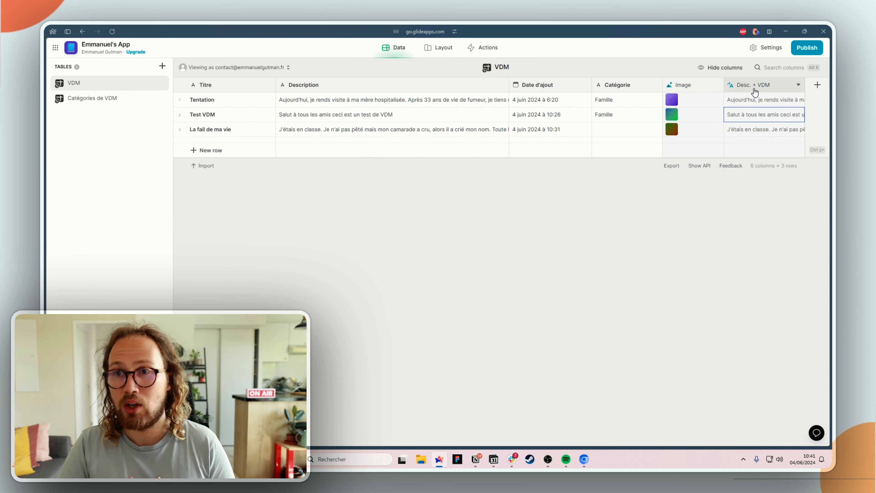
Set the VDM collection's card description to Desc. + VDM and review the cards in the app preview.
{"action": "left_click", "coordinate": [444, 48]}
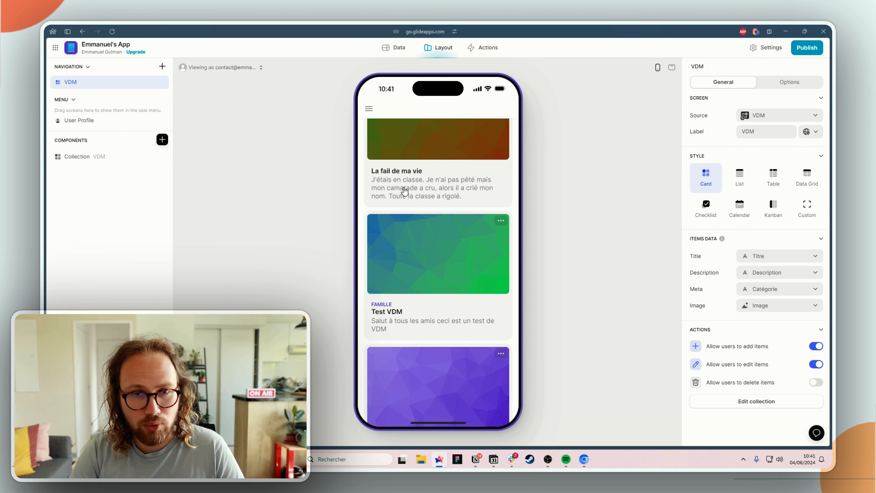
{"action": "left_click", "coordinate": [98, 159]}
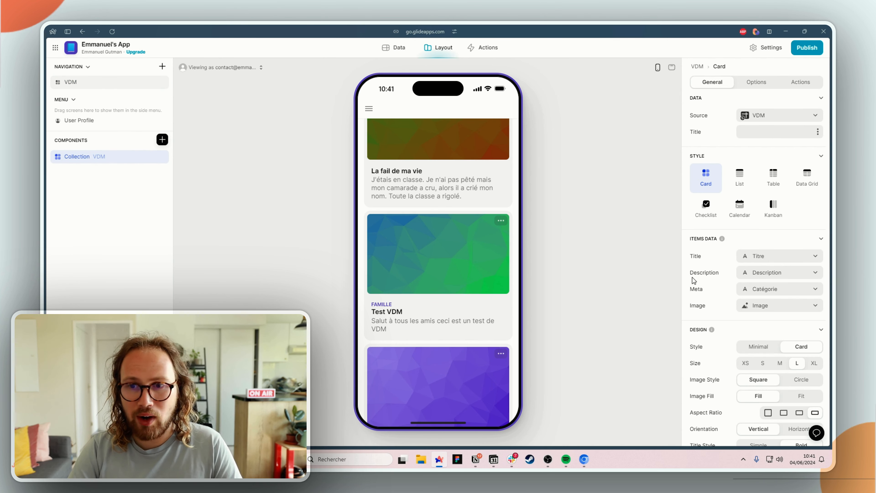
{"action": "left_click", "coordinate": [754, 273]}
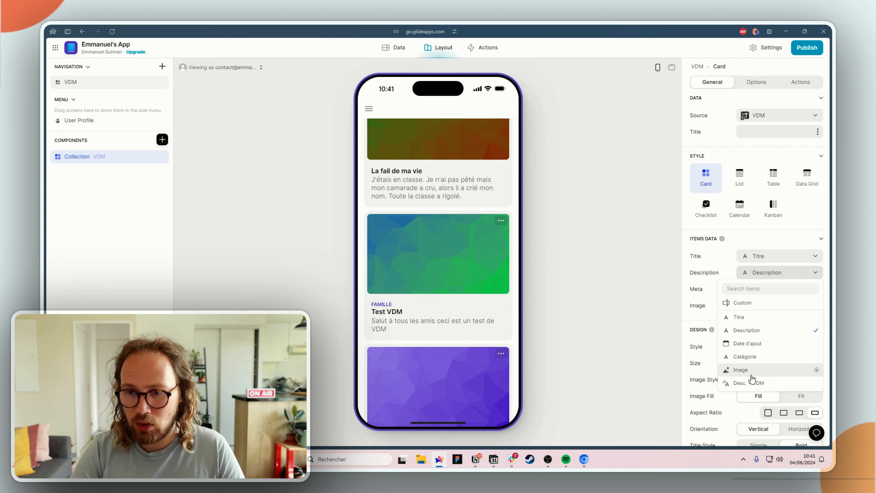
{"action": "left_click", "coordinate": [751, 383]}
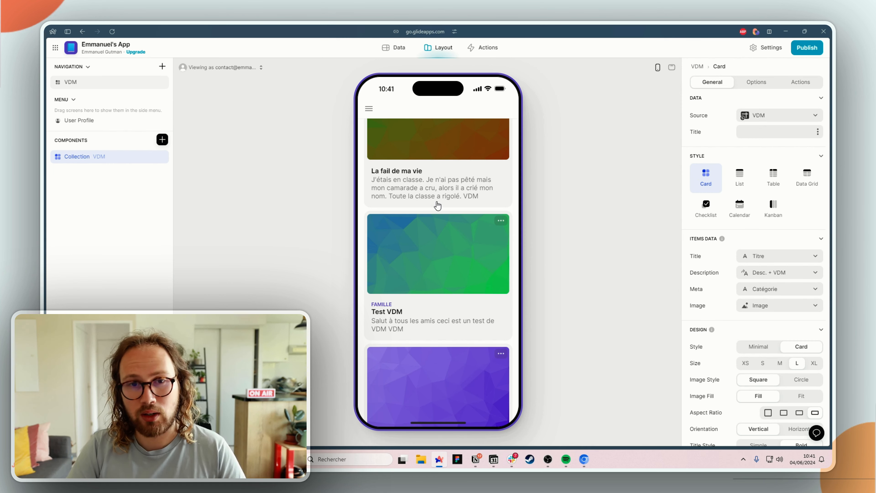
{"action": "scroll", "coordinate": [470, 204], "scroll_direction": "down", "scroll_amount": 2}
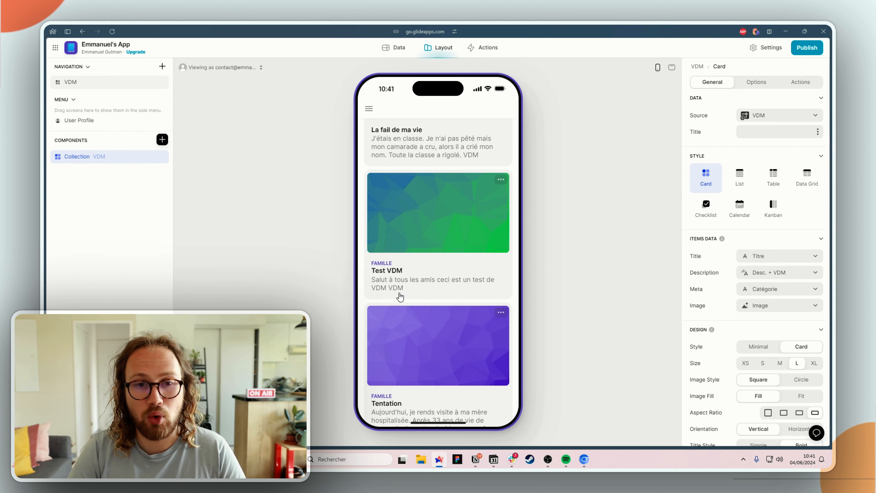
{"action": "scroll", "coordinate": [402, 297], "scroll_direction": "down", "scroll_amount": 4}
{"action": "scroll", "coordinate": [405, 355], "scroll_direction": "up", "scroll_amount": 10}
{"action": "scroll", "coordinate": [432, 313], "scroll_direction": "down", "scroll_amount": 6}
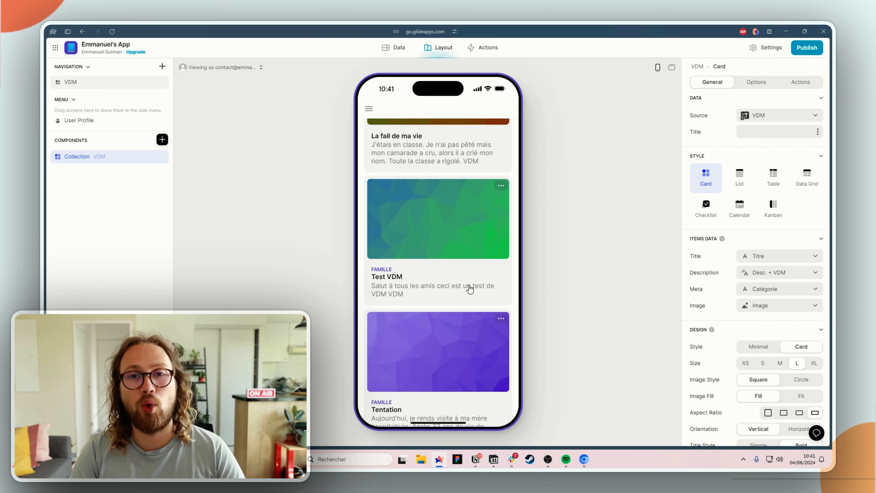
{"action": "scroll", "coordinate": [470, 289], "scroll_direction": "down", "scroll_amount": 3}
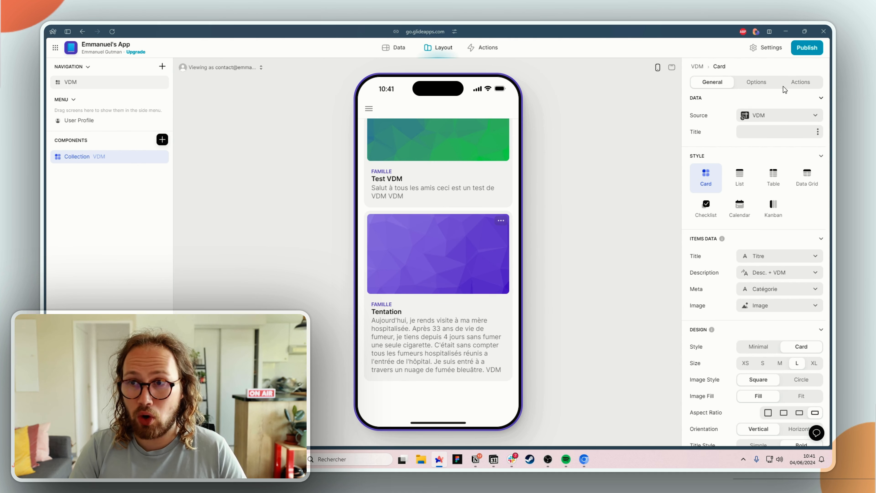
Replace the random ending of the app link with "vdm115" and publish the app.
{"action": "left_click", "coordinate": [816, 52]}
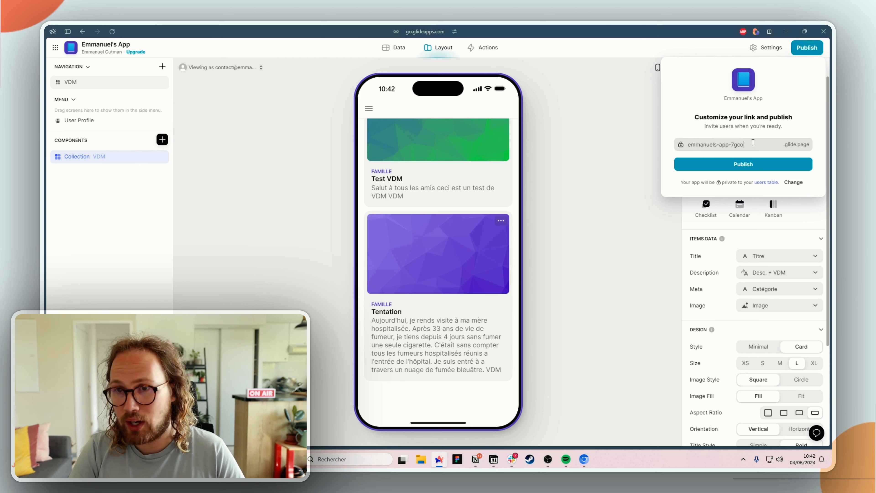
{"action": "key", "text": "BackSpace"}
{"action": "key", "text": "BackSpace"}
{"action": "key", "text": "BackSpace"}
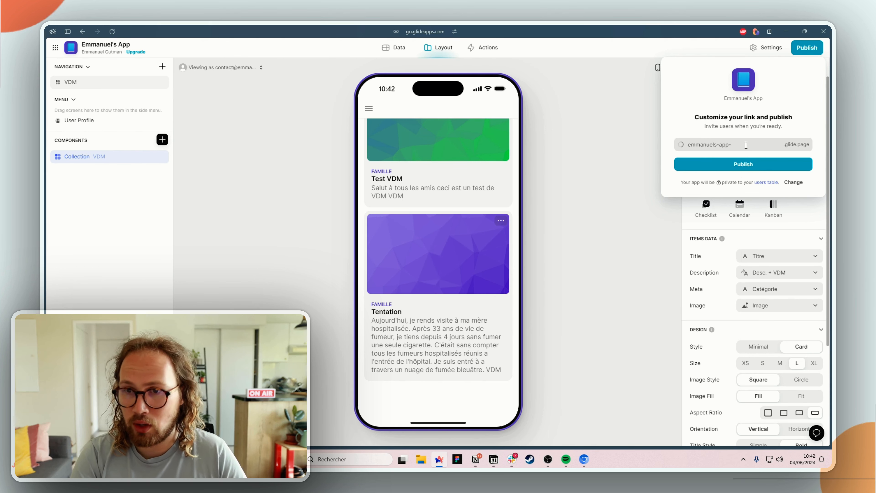
{"action": "type", "text": "vdm"}
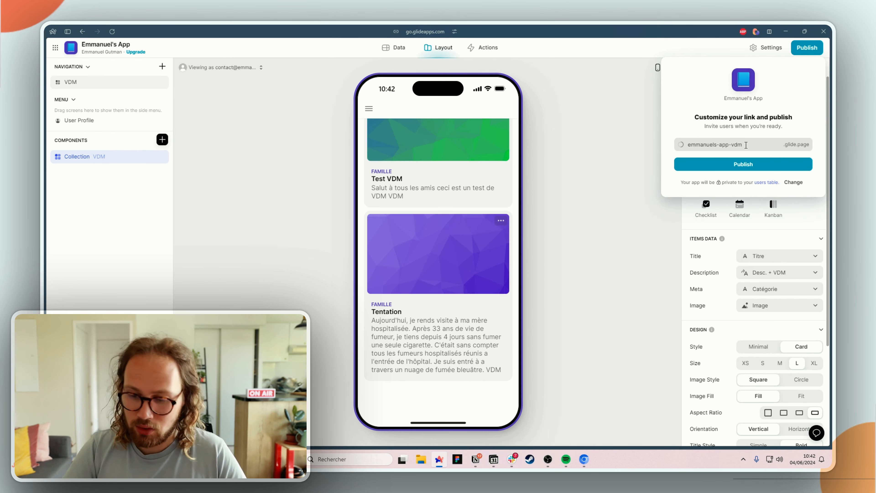
{"action": "type", "text": "115"}
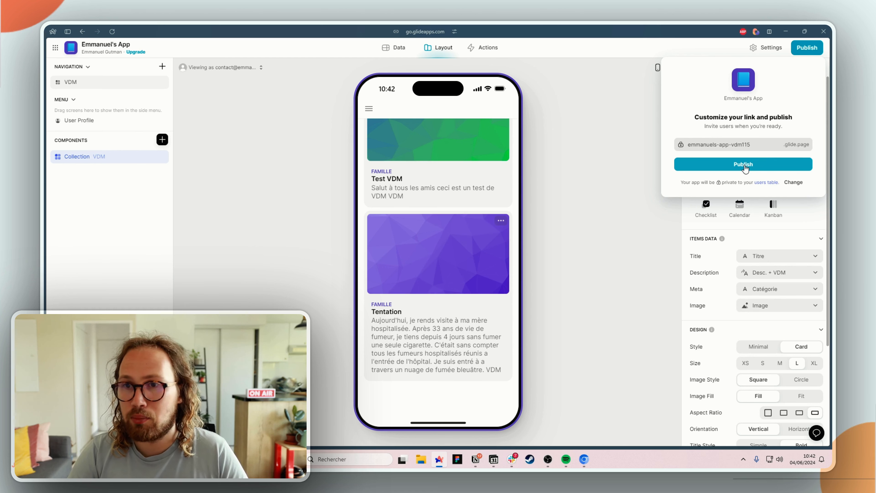
{"action": "left_click", "coordinate": [744, 165]}
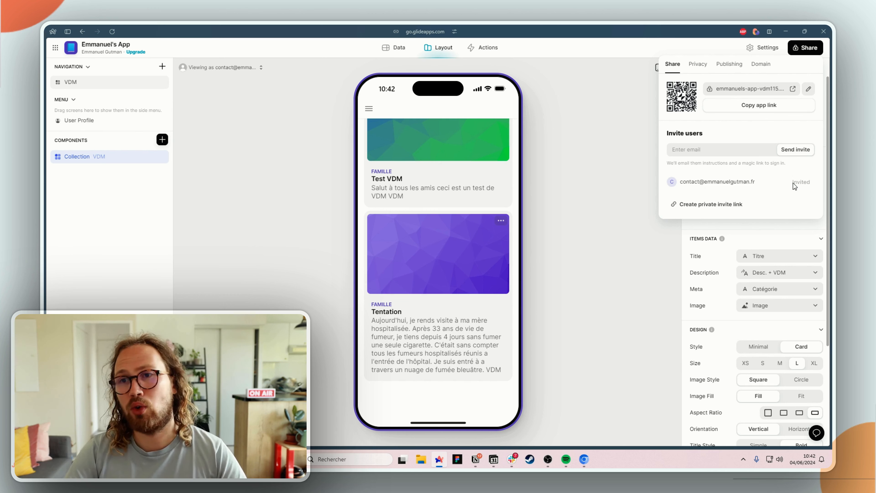
Try the teal and blue accent colors in the app's appearance settings and return to purple.
{"action": "left_click", "coordinate": [762, 49]}
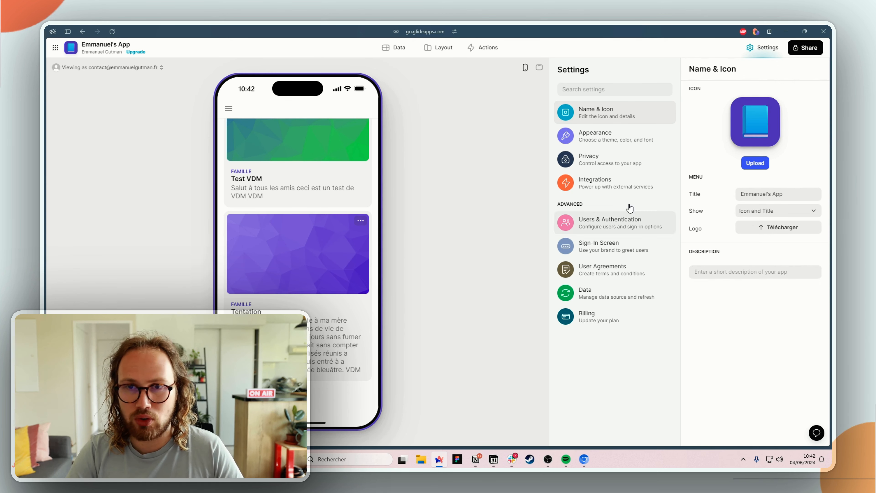
{"action": "left_click", "coordinate": [610, 147]}
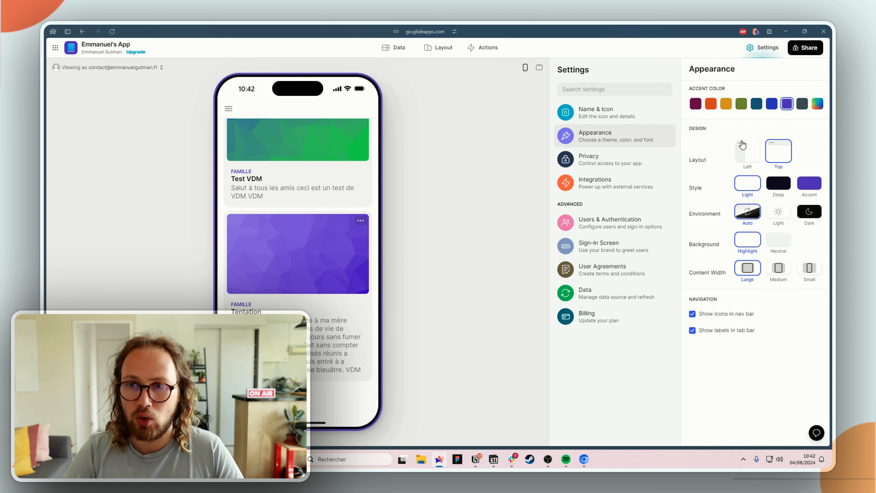
{"action": "left_click", "coordinate": [757, 103]}
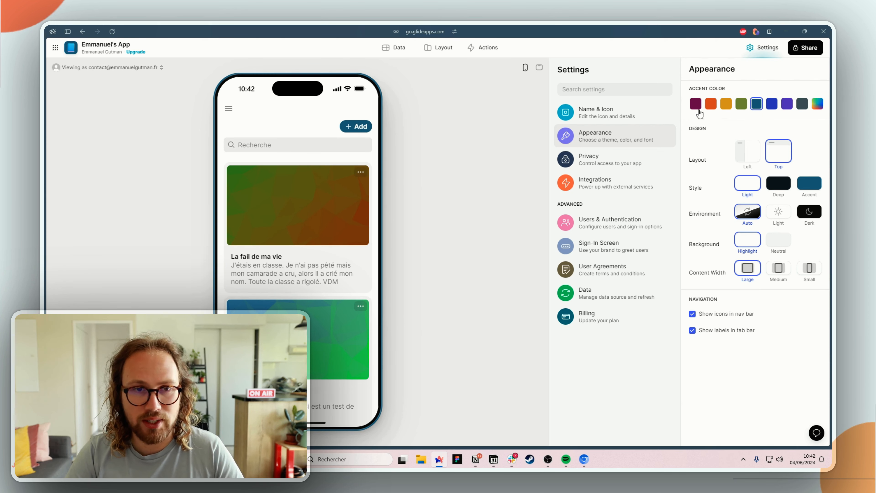
{"action": "left_click", "coordinate": [772, 104]}
{"action": "left_click", "coordinate": [786, 104]}
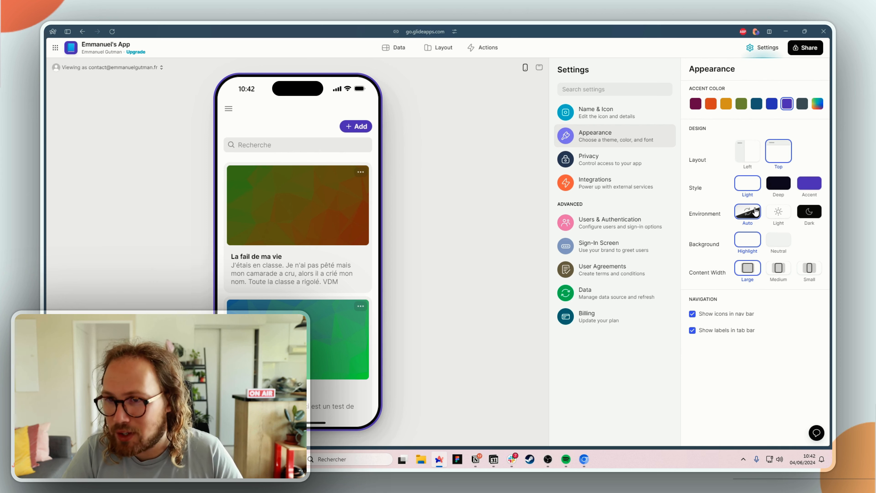
Set the app's privacy to Public access with No sign-in so anyone with the link can use it.
{"action": "left_click", "coordinate": [603, 162]}
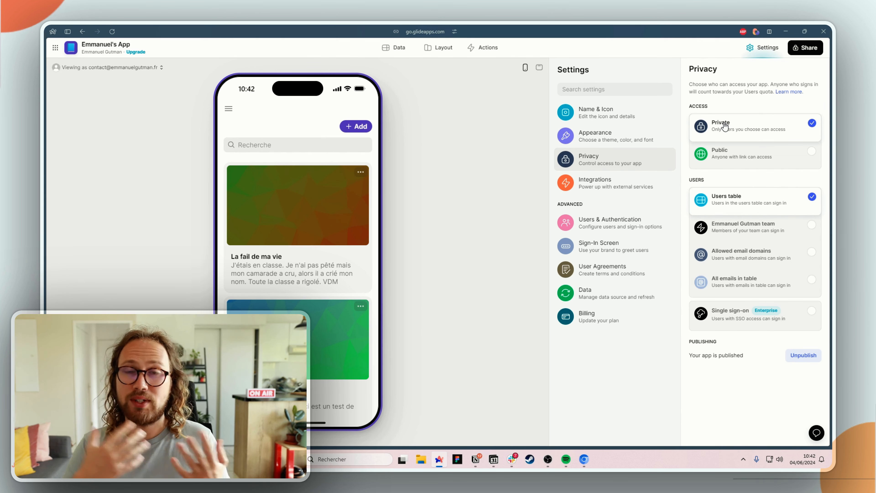
{"action": "left_click", "coordinate": [727, 154]}
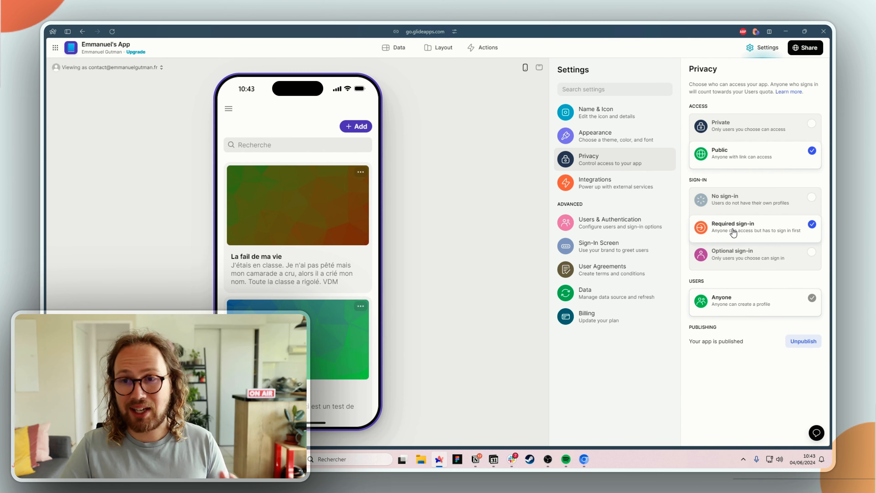
{"action": "left_click", "coordinate": [731, 254]}
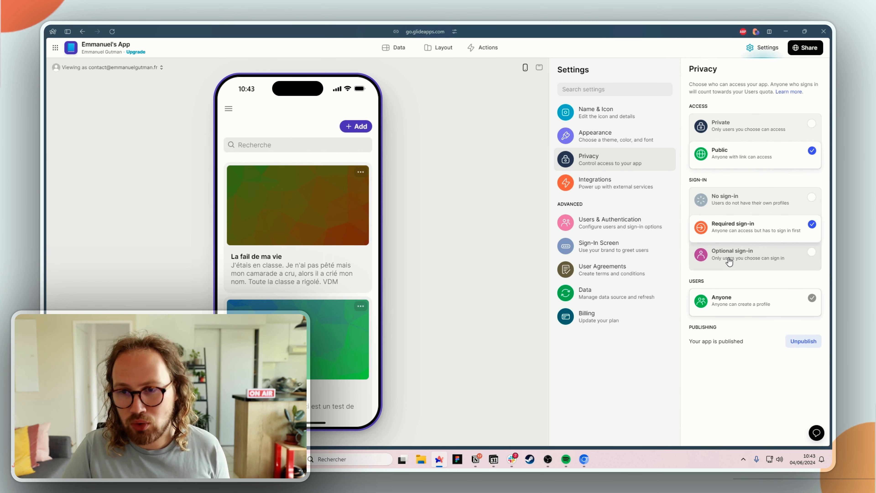
{"action": "left_click", "coordinate": [729, 204]}
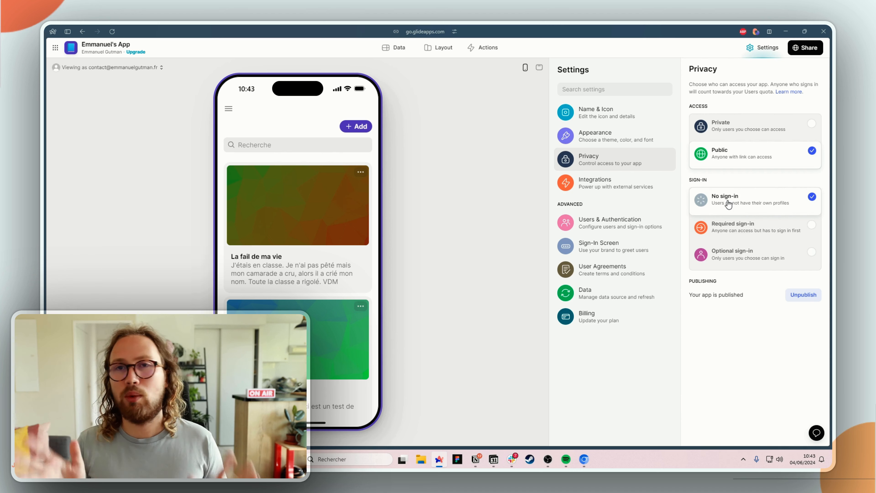
View the available integrations in the settings and display the enlarged QR code for sharing the app.
{"action": "left_click", "coordinate": [608, 183]}
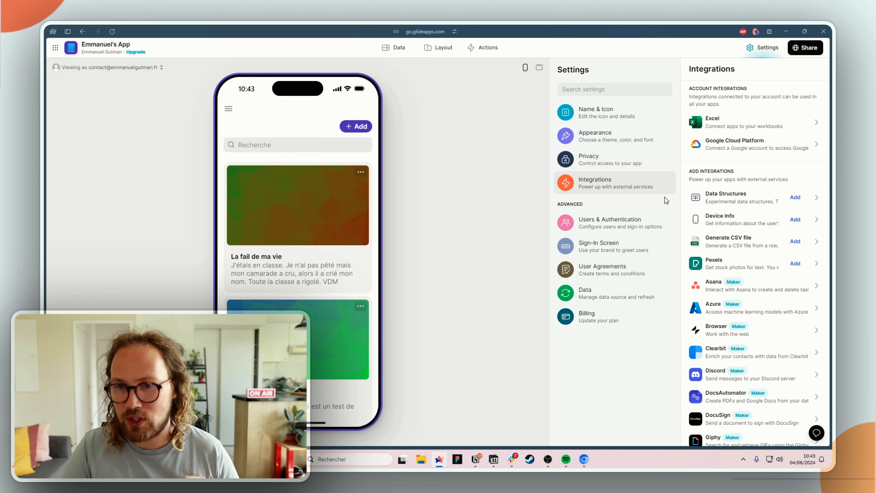
{"action": "left_click", "coordinate": [805, 47]}
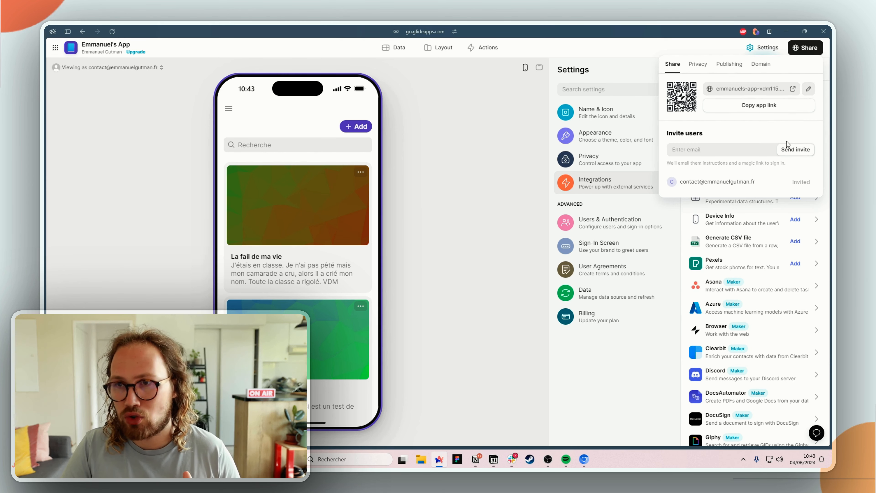
{"action": "left_click", "coordinate": [682, 104]}
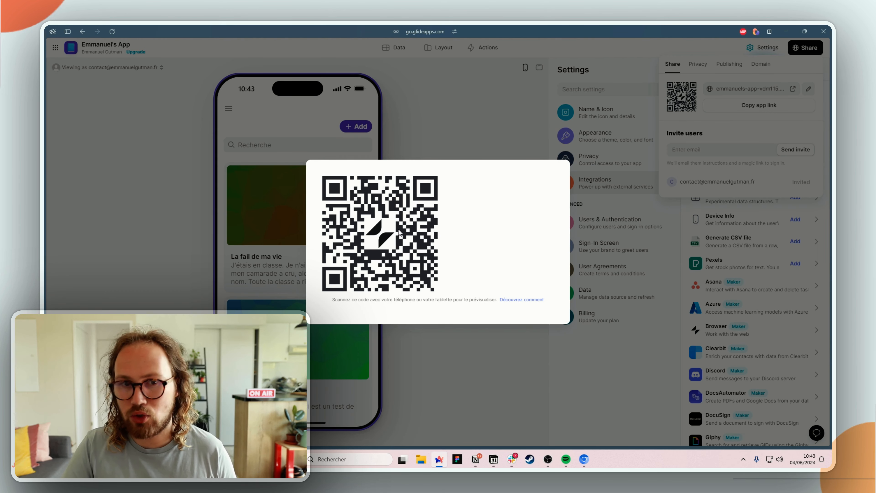